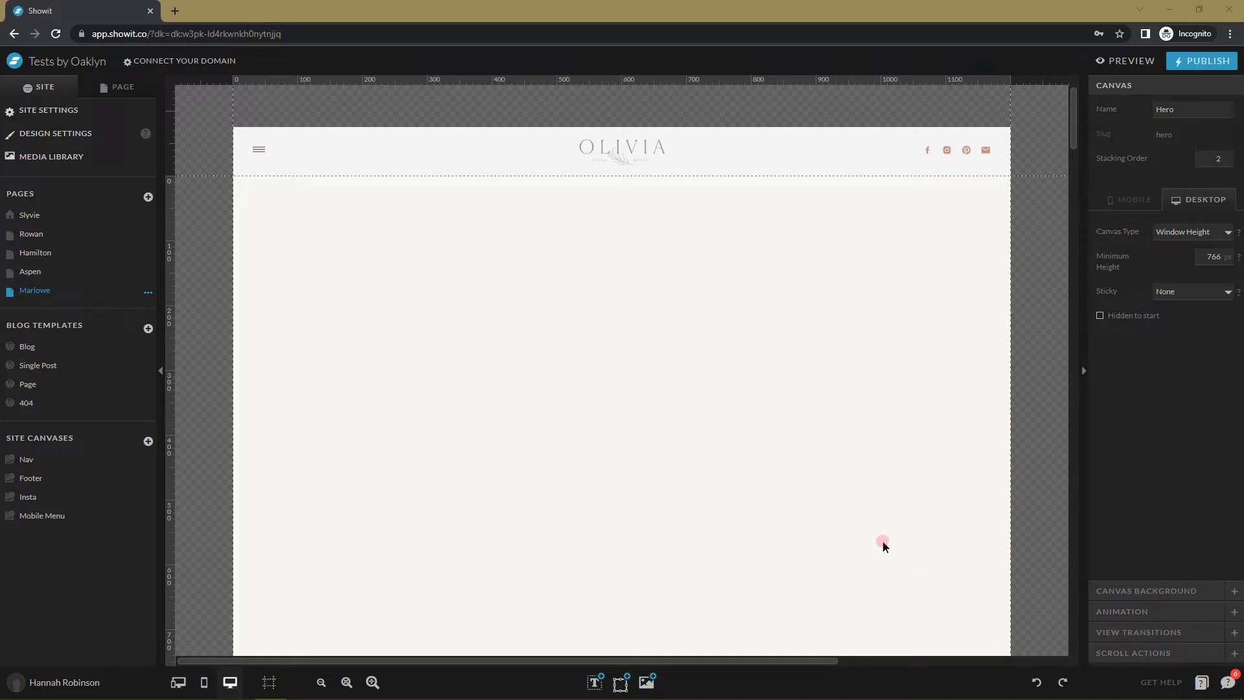
# Scroll through the Marlowe page canvas, then show the new-page options beside Pages.
pyautogui.scroll(-7, 570, 382)
pyautogui.scroll(-15, 592, 343)
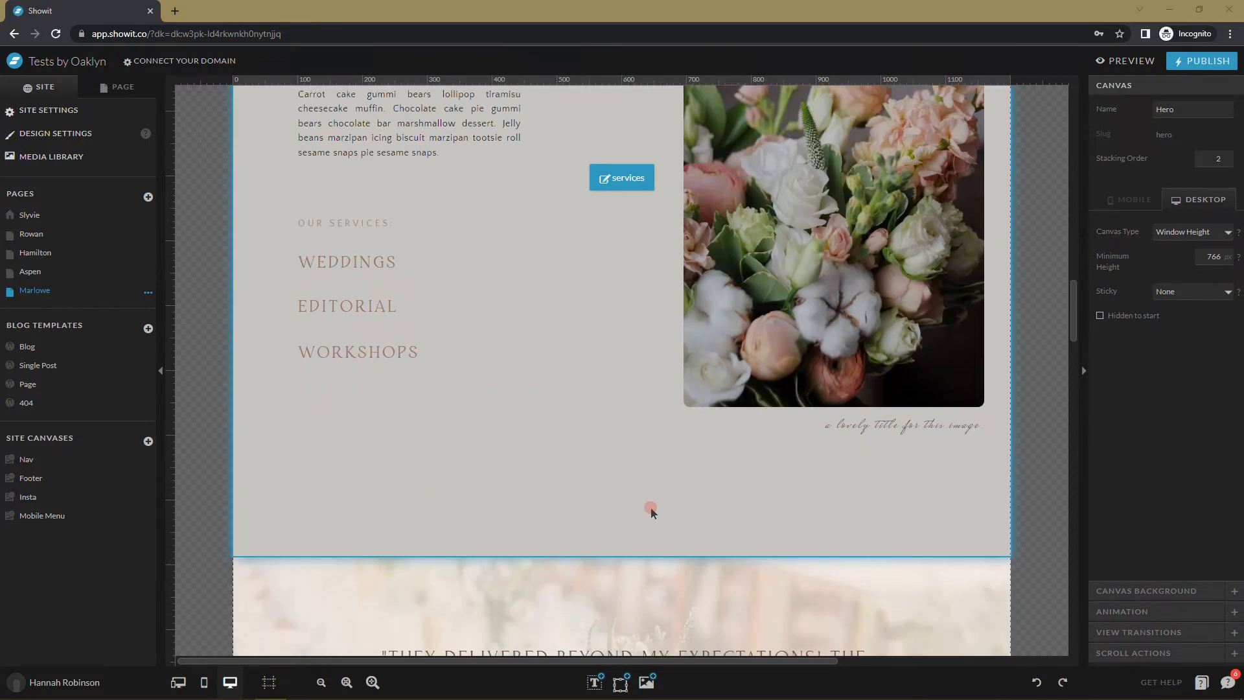
pyautogui.scroll(15, 642, 557)
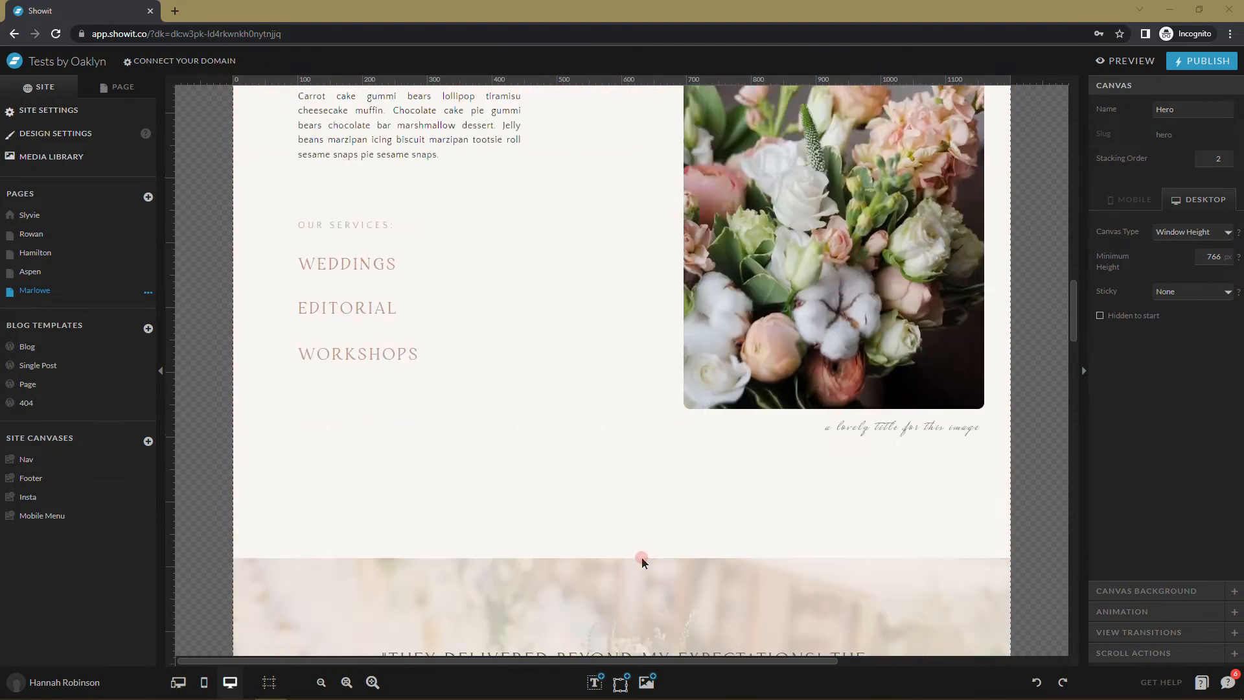
pyautogui.scroll(8, 641, 559)
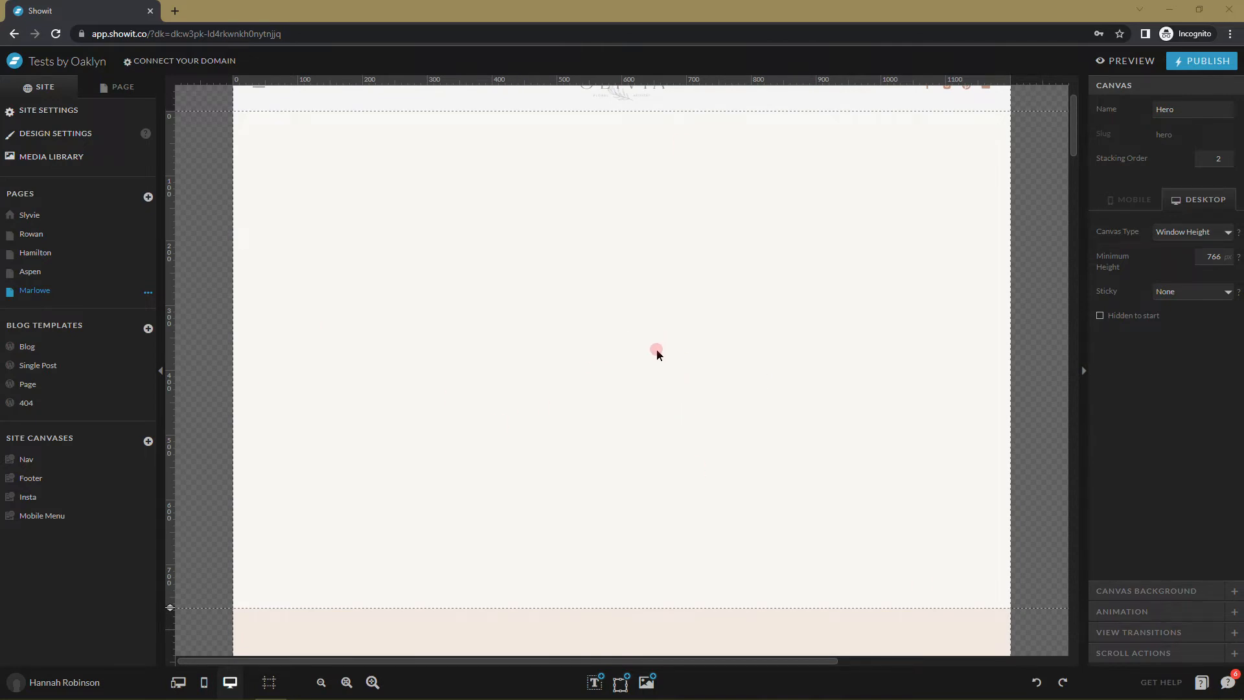
pyautogui.scroll(1, 641, 379)
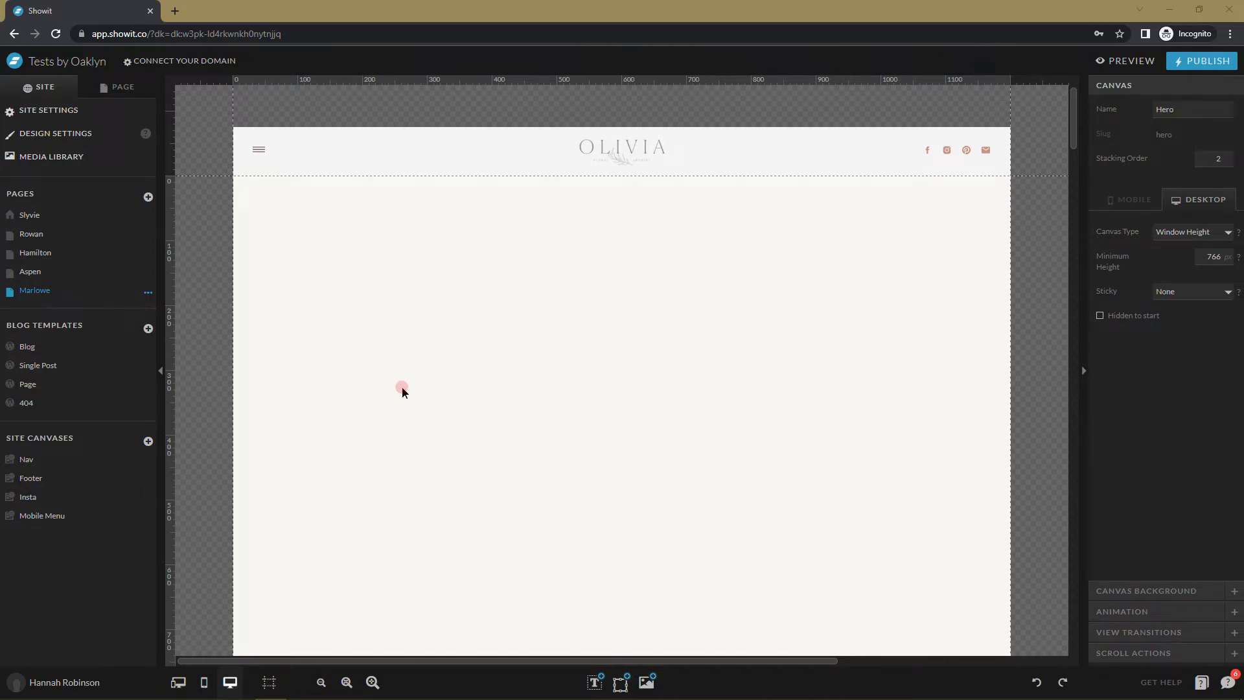
pyautogui.click(147, 196)
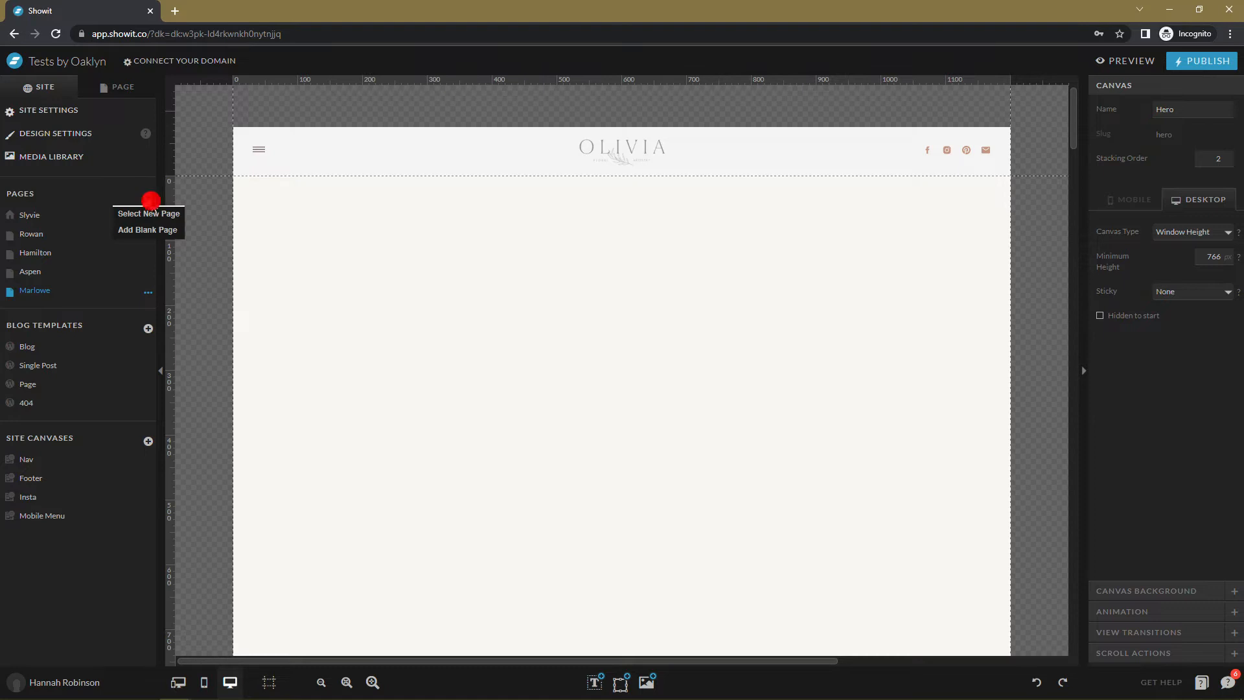
# Add a blank page with an initial canvas height of 650 px.
pyautogui.click(164, 232)
pyautogui.click(838, 353)
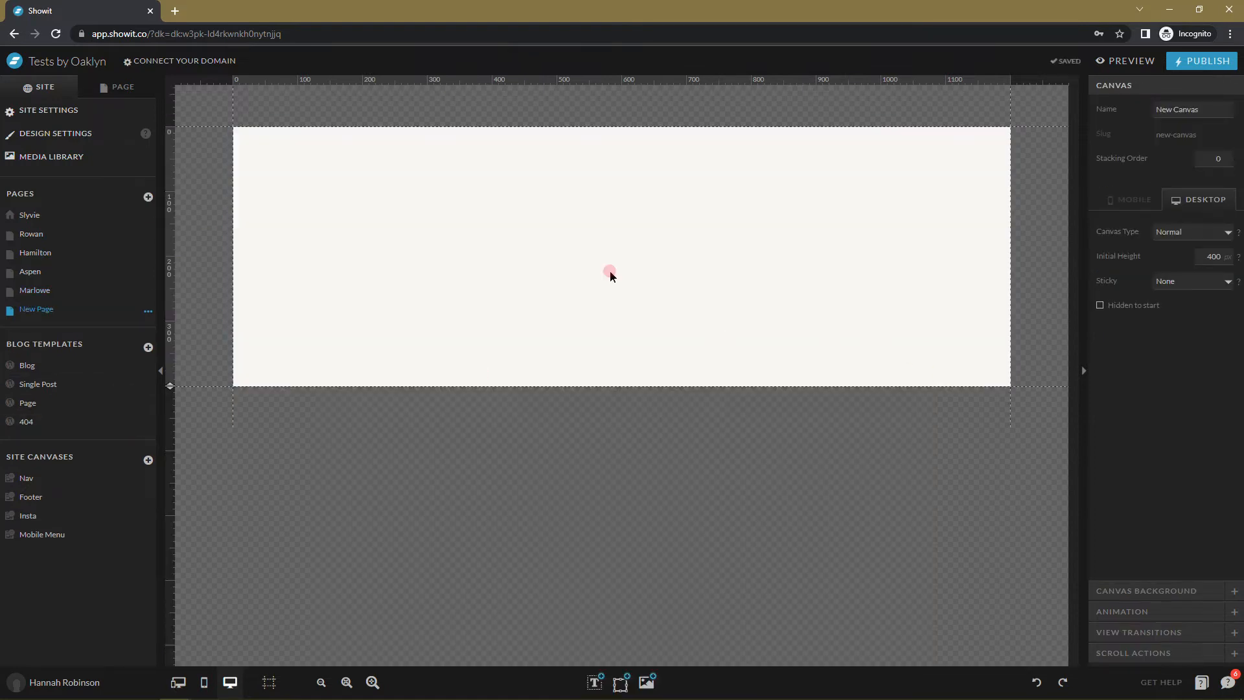
pyautogui.doubleClick(1212, 256)
pyautogui.write('650')
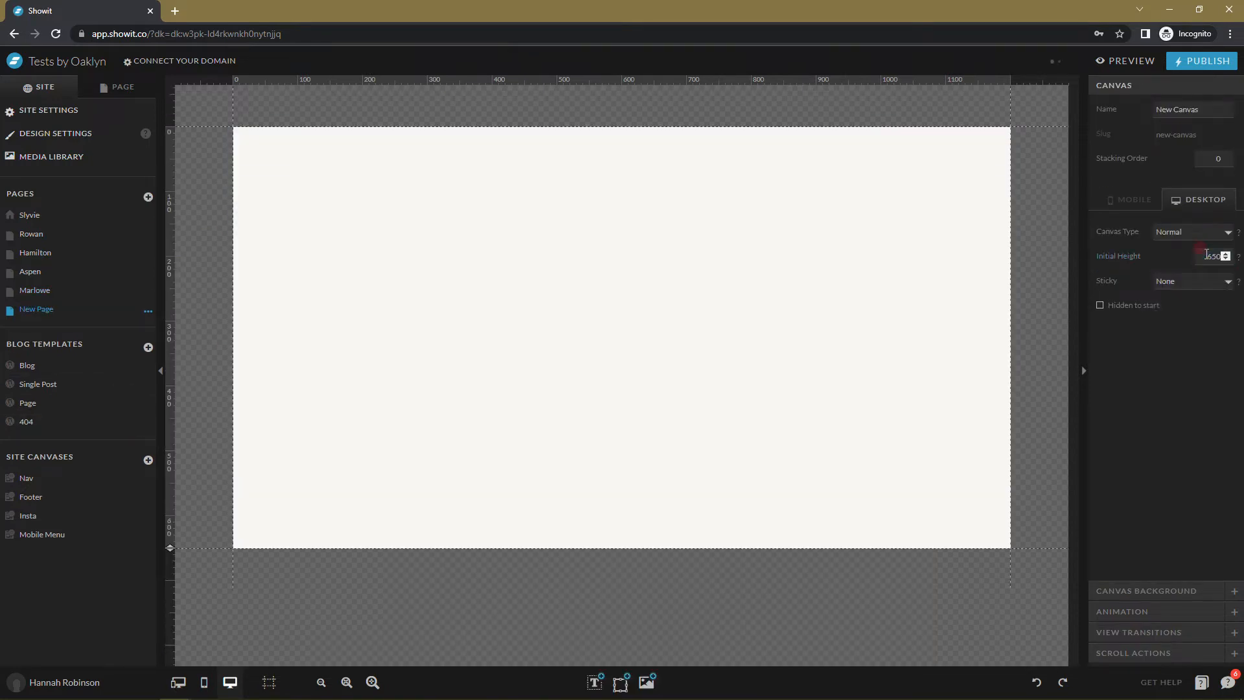
pyautogui.click(889, 383)
# Change the canvas type to Window Height, then bring up the image library.
pyautogui.click(1189, 225)
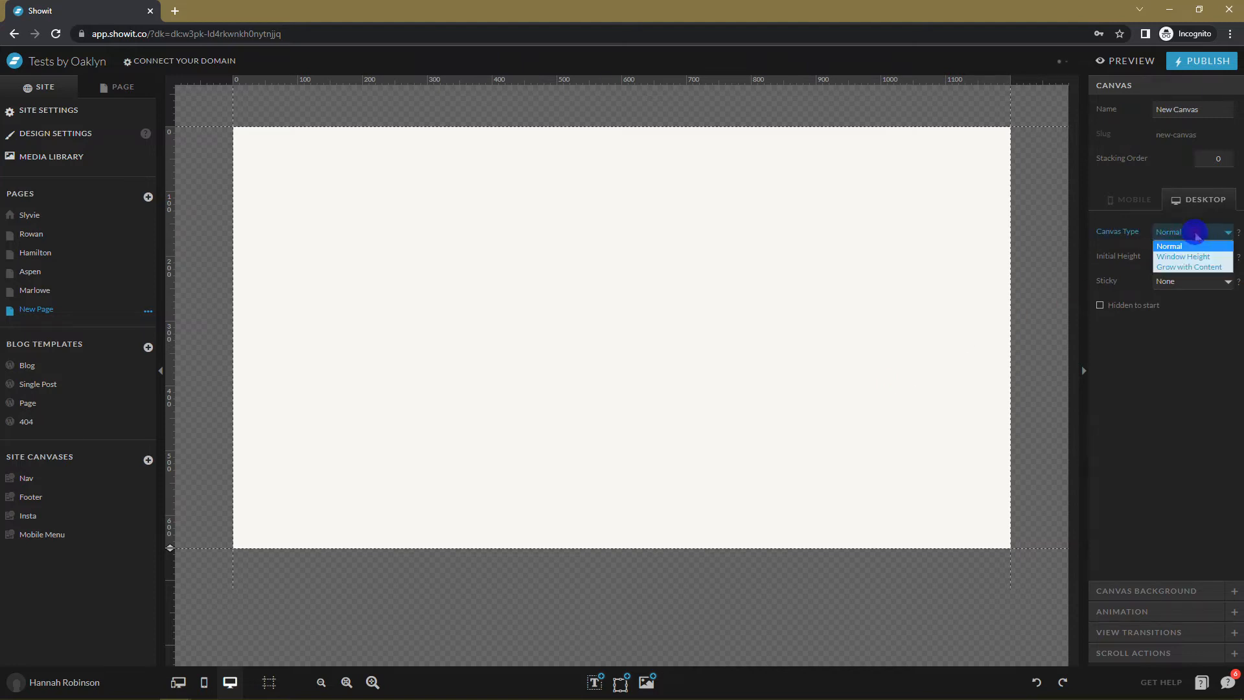
pyautogui.click(1186, 262)
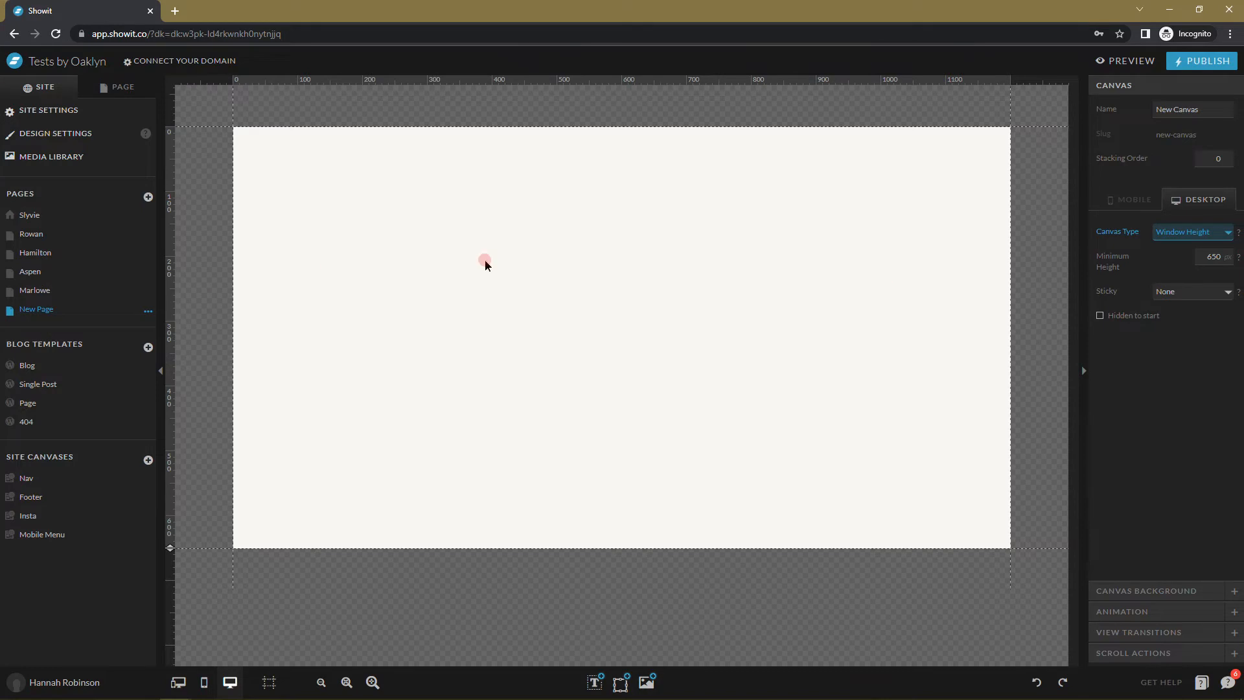
pyautogui.click(814, 350)
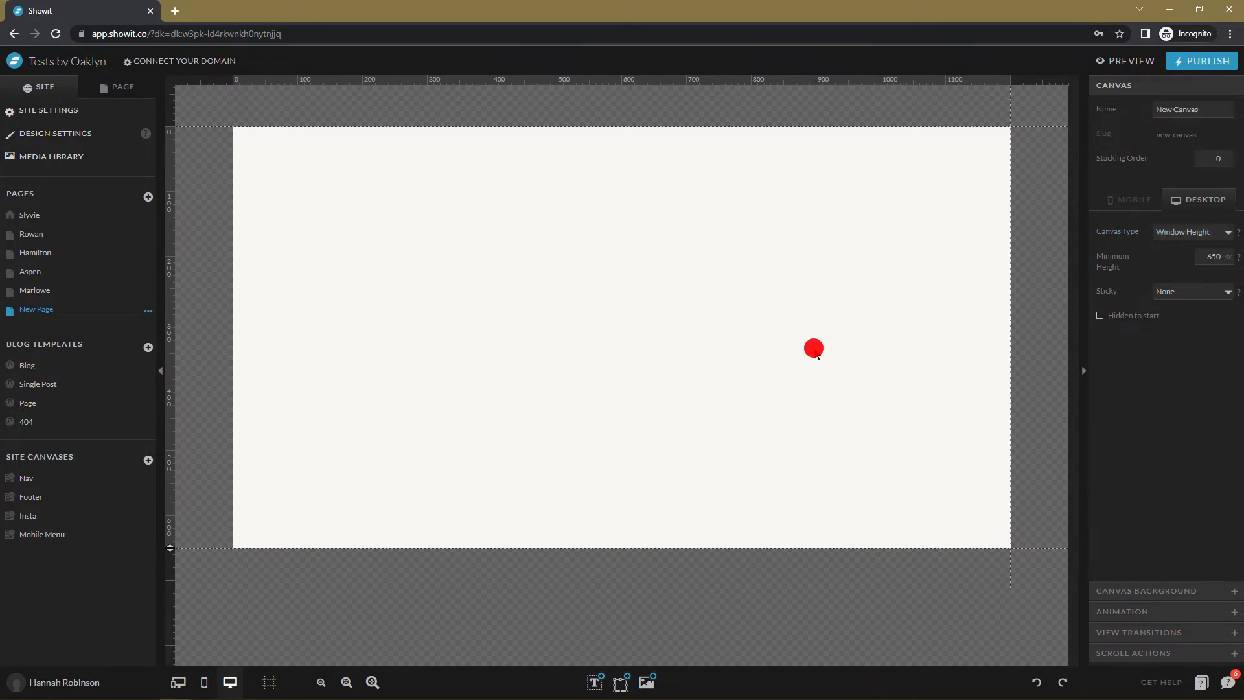
pyautogui.click(647, 683)
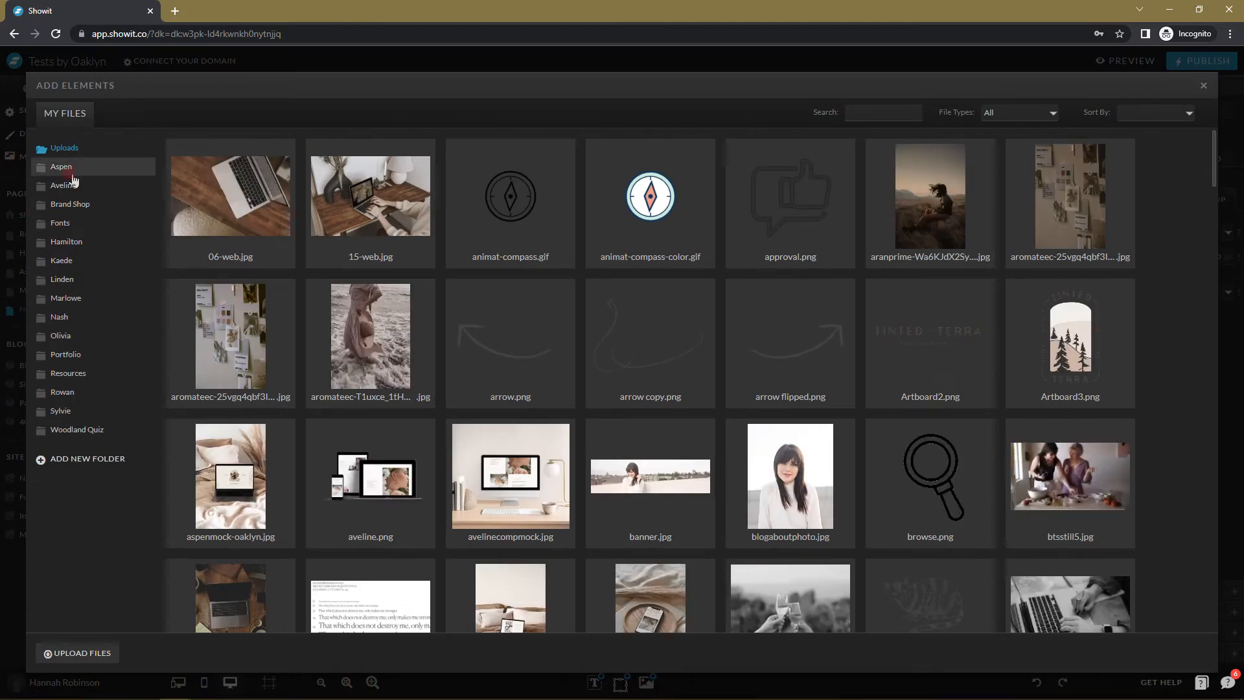
# Browse the Aveline, Hamilton and Kaede folders, then open the Marlowe folder in My Files.
pyautogui.click(77, 188)
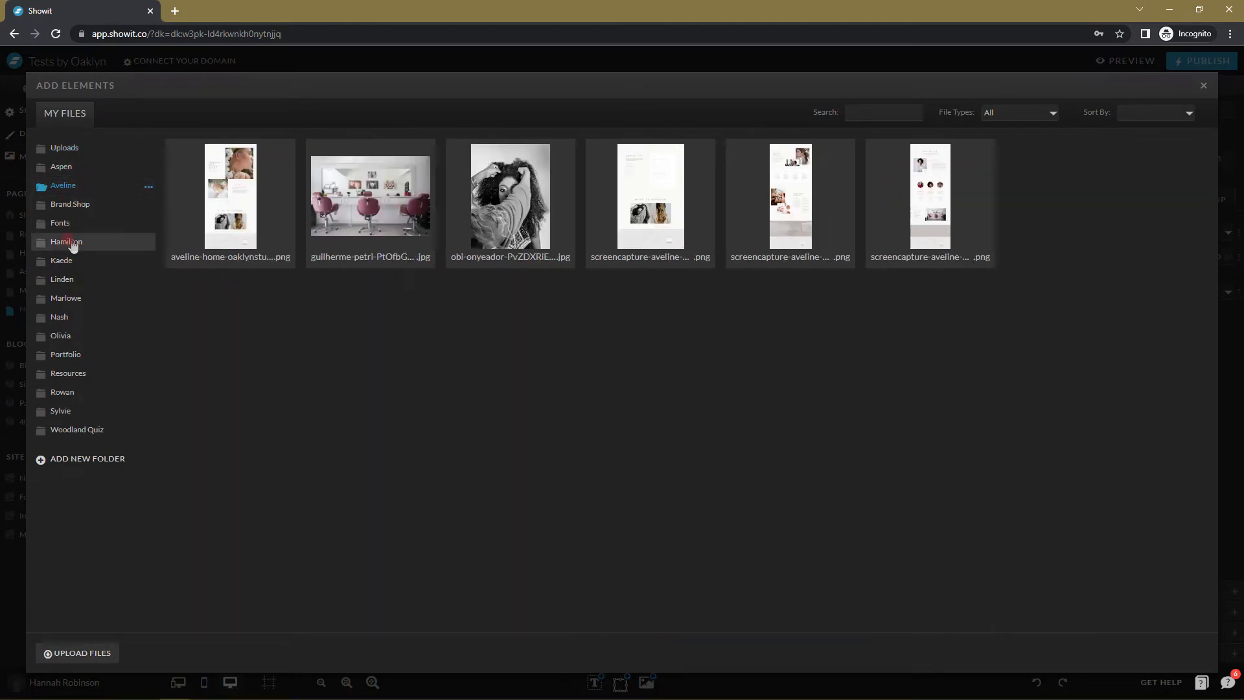
pyautogui.click(68, 242)
pyautogui.scroll(-2, 791, 337)
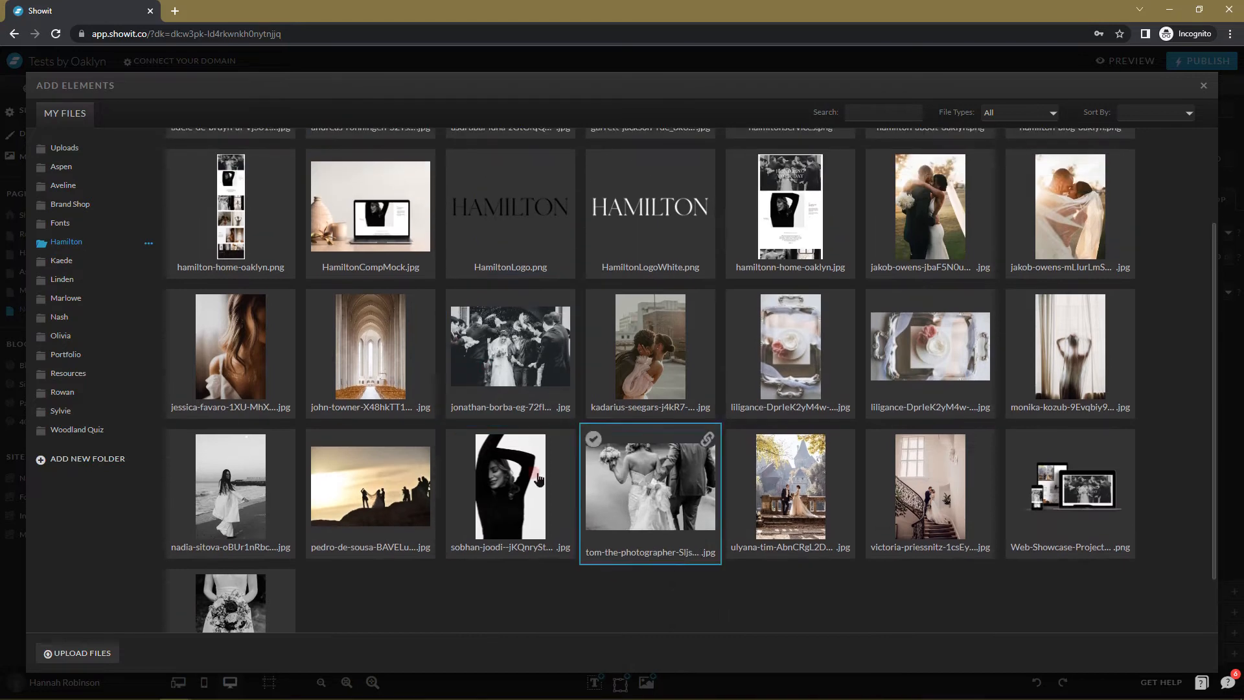
pyautogui.click(77, 260)
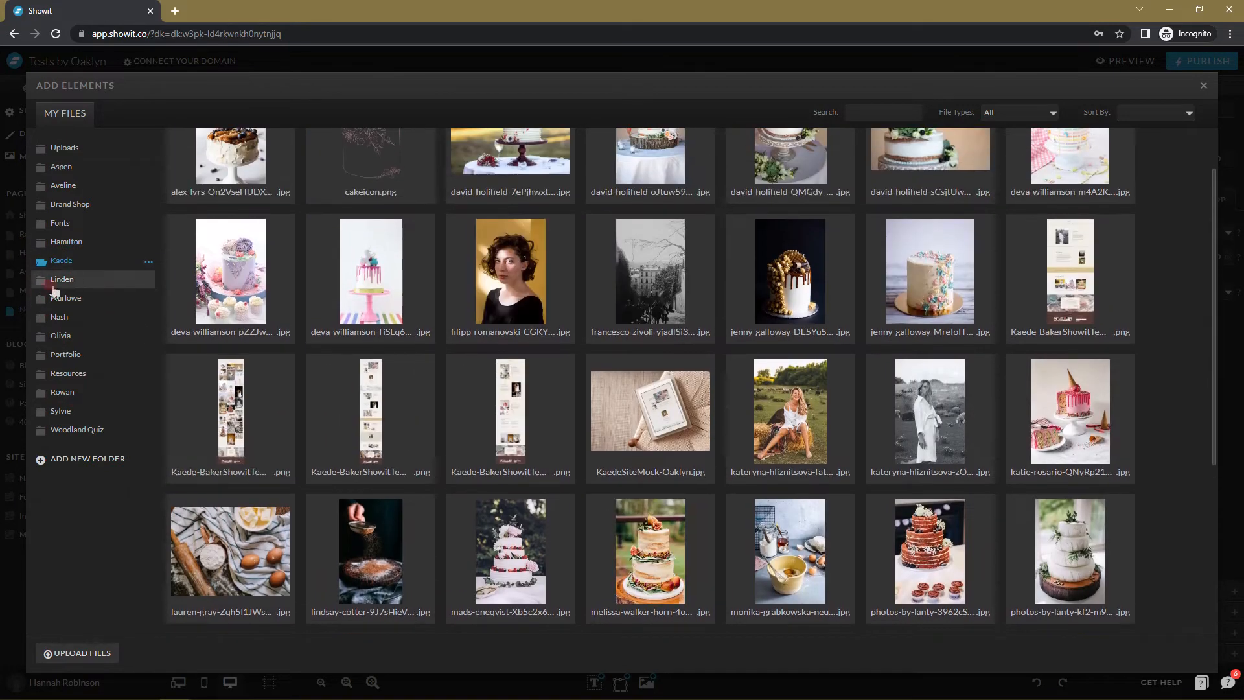
pyautogui.click(65, 298)
pyautogui.scroll(-4, 648, 421)
# Tick three dark floral photos and four wedding photos, leaving out the portrait.
pyautogui.click(637, 431)
pyautogui.click(555, 430)
pyautogui.click(814, 472)
pyautogui.keyDown('shift'); pyautogui.click(239, 600); pyautogui.keyUp('shift')
pyautogui.keyDown('shift'); pyautogui.click(392, 597); pyautogui.keyUp('shift')
pyautogui.keyDown('shift'); pyautogui.click(377, 450); pyautogui.keyUp('shift')
pyautogui.keyDown('shift'); pyautogui.click(232, 442); pyautogui.keyUp('shift')
pyautogui.click(935, 452)
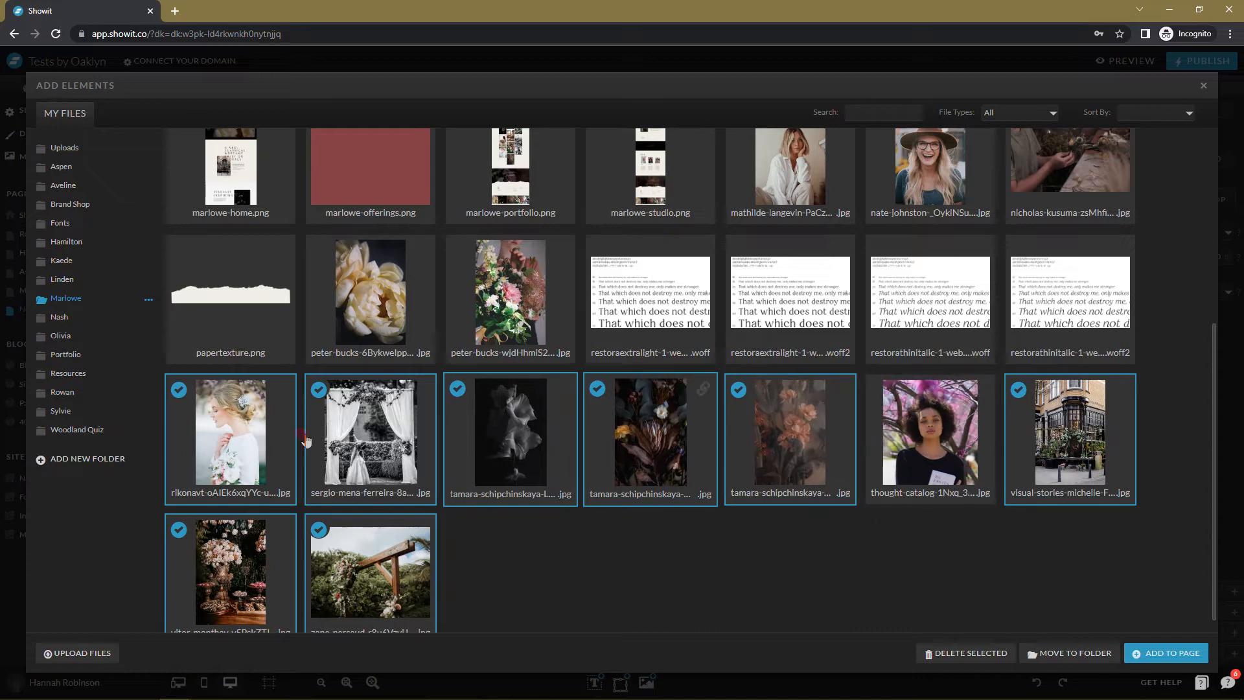
# Also tick the peony and pink bouquet photos and add all picks to the page.
pyautogui.scroll(1, 337, 415)
pyautogui.keyDown('ctrl'); pyautogui.click(363, 394); pyautogui.keyUp('ctrl')
pyautogui.keyDown('ctrl'); pyautogui.click(510, 396); pyautogui.keyUp('ctrl')
pyautogui.scroll(1, 801, 433)
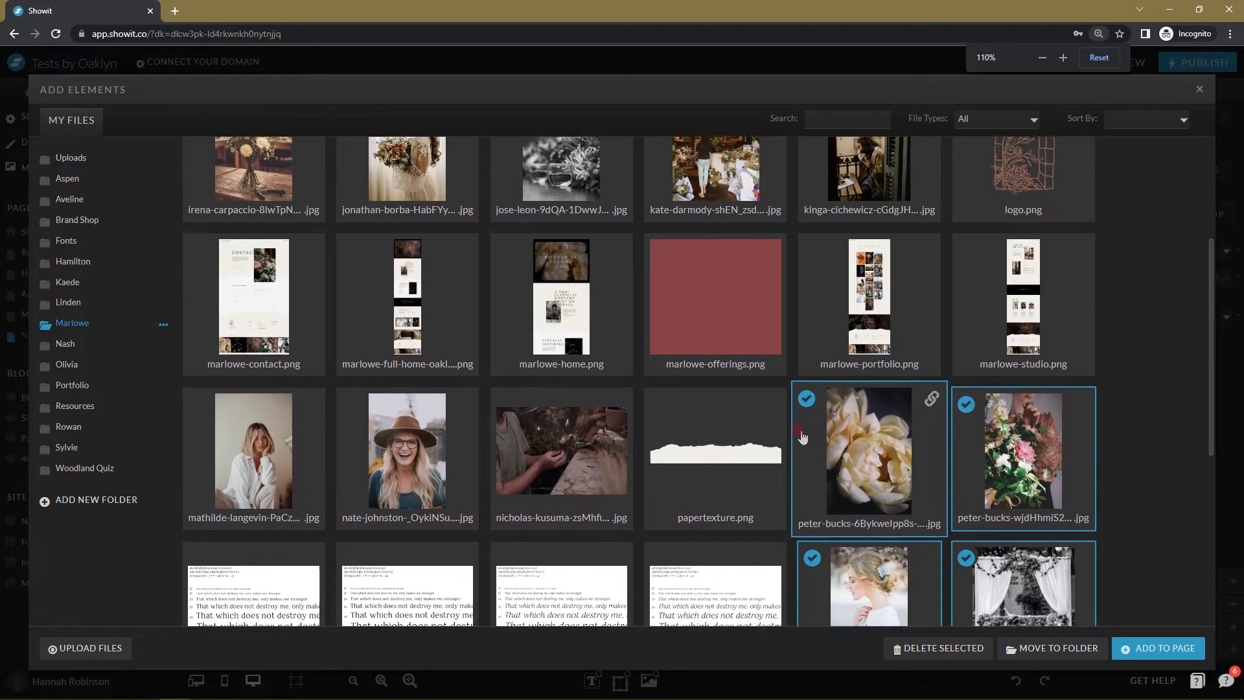
pyautogui.scroll(1, 806, 436)
pyautogui.scroll(-3, 842, 447)
pyautogui.scroll(-4, 1180, 597)
pyautogui.click(1140, 649)
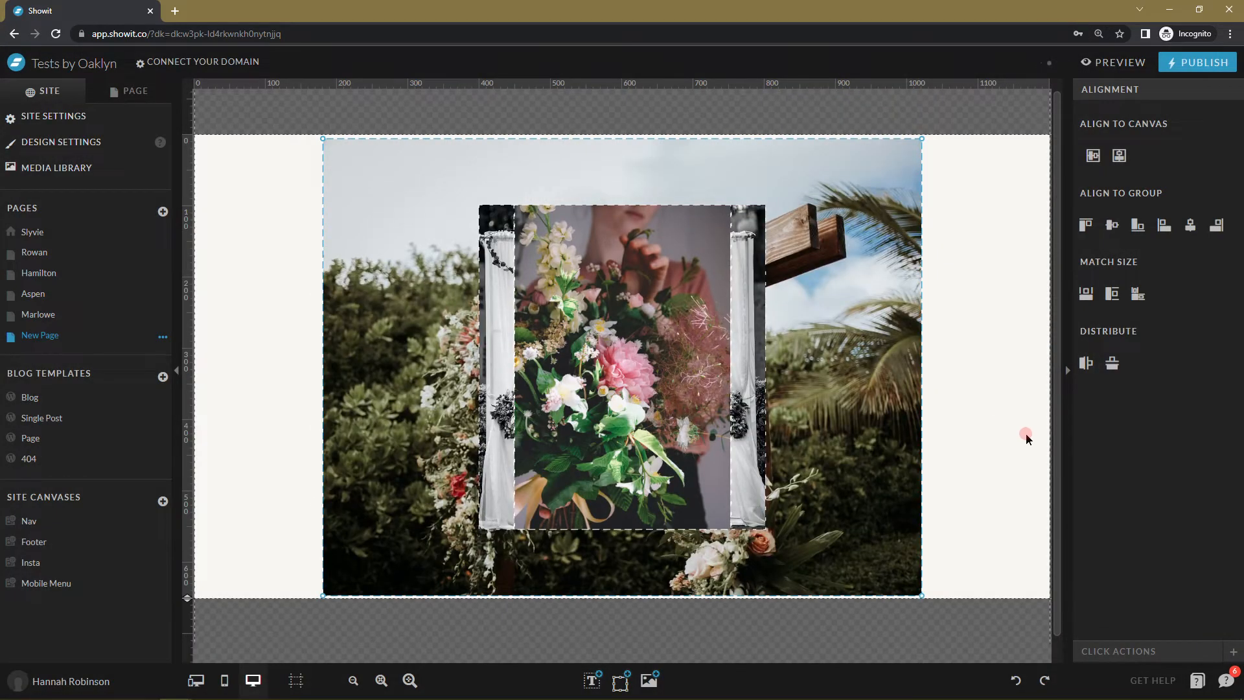
# Reset the view zoom and spread out the bouquet, black-and-white and peony photos.
pyautogui.hotkey('ctrl', '-')
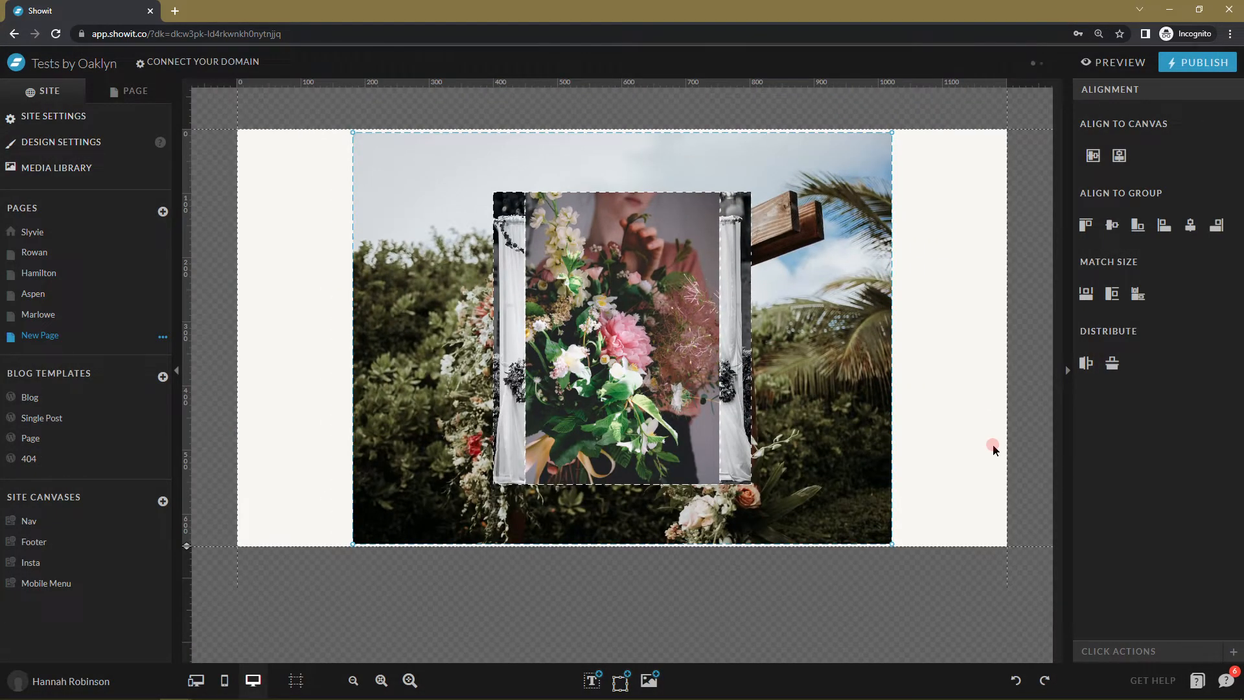
pyautogui.hotkey('ctrl', '+')
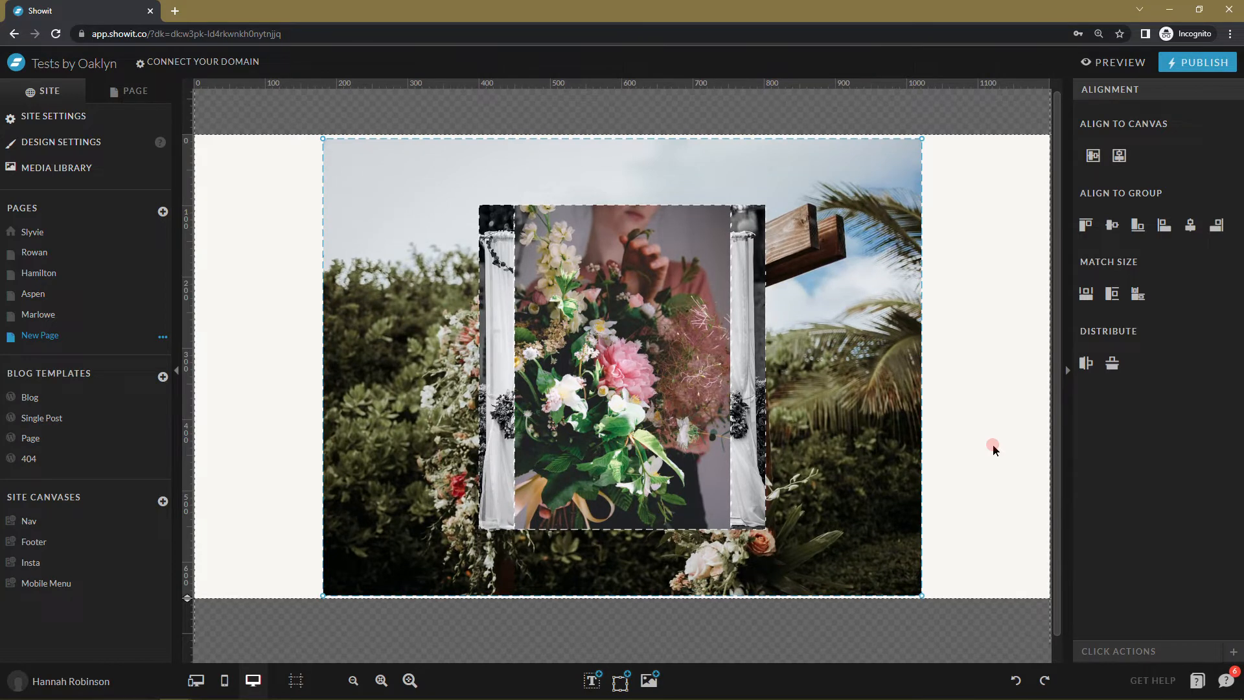
pyautogui.hotkey('ctrl', '-')
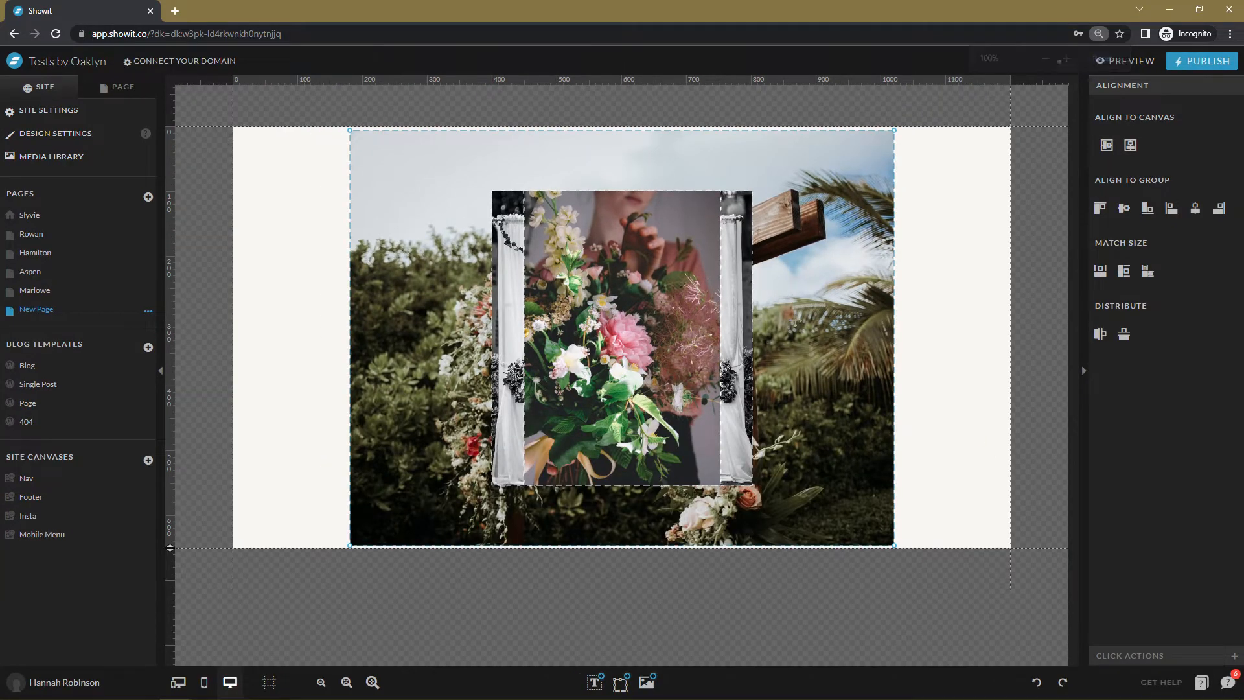
pyautogui.click(985, 430)
pyautogui.moveTo(674, 386); pyautogui.dragTo(936, 410)
pyautogui.moveTo(639, 401); pyautogui.dragTo(525, 397)
pyautogui.click(270, 405)
pyautogui.moveTo(729, 376); pyautogui.dragTo(444, 351)
pyautogui.moveTo(598, 360); pyautogui.dragTo(521, 327)
# Shrink the garden photo to 627x490 at upper right; reposition peony, bride and dessert-table photos.
pyautogui.click(779, 517)
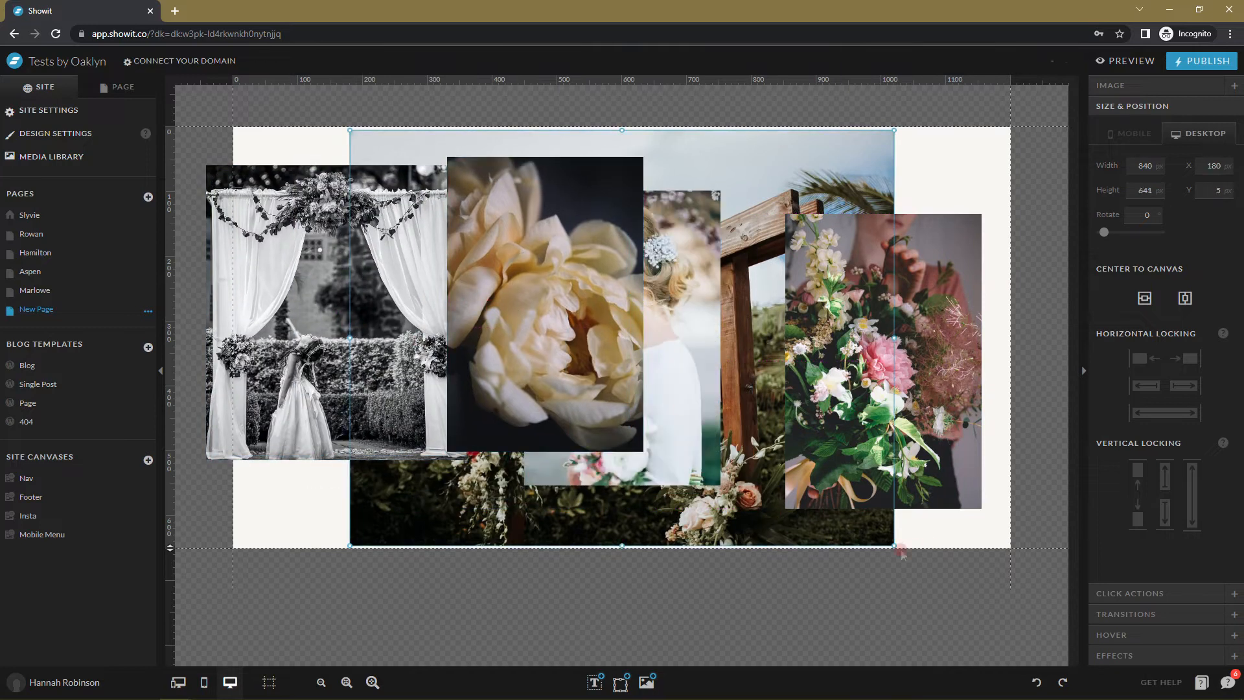
pyautogui.moveTo(894, 545); pyautogui.dragTo(756, 448)
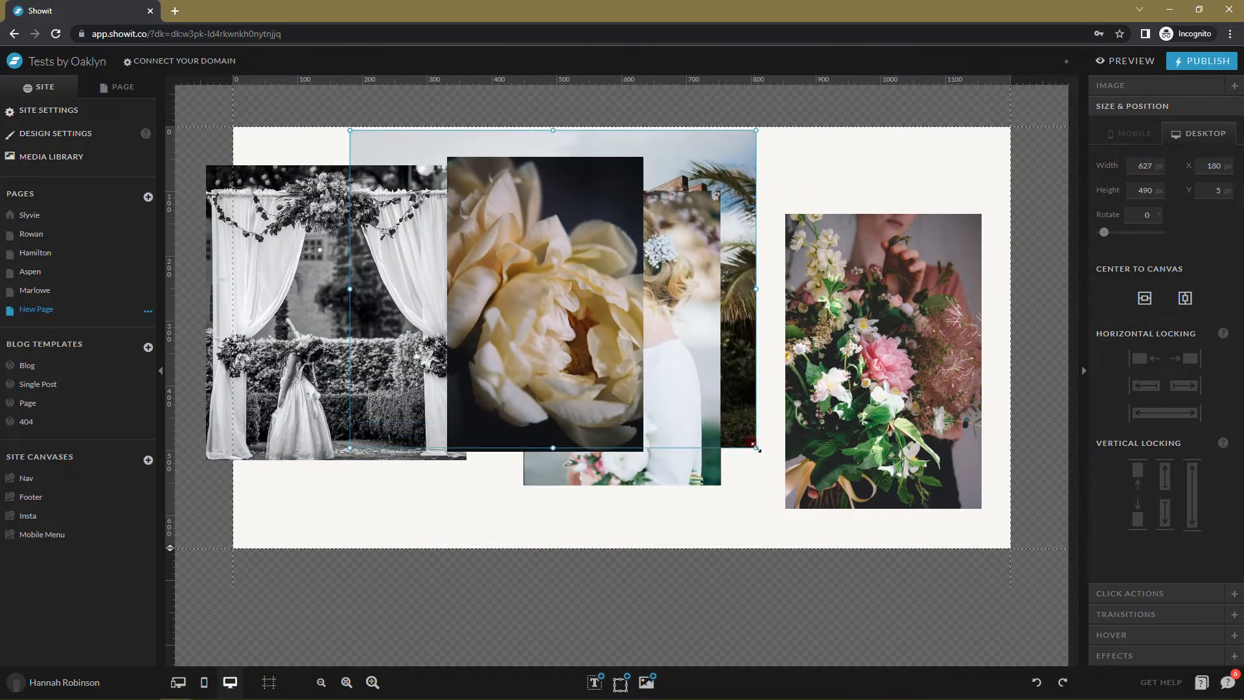
pyautogui.moveTo(745, 167); pyautogui.dragTo(1017, 166)
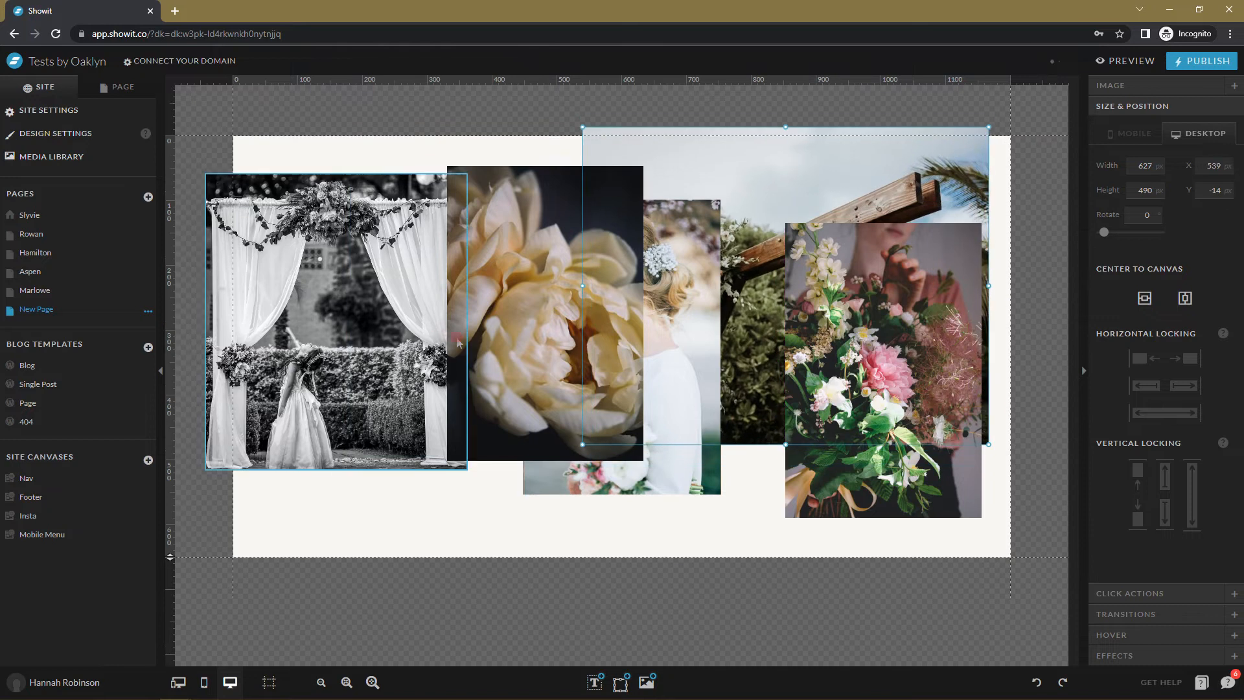
pyautogui.moveTo(639, 166); pyautogui.dragTo(602, 298)
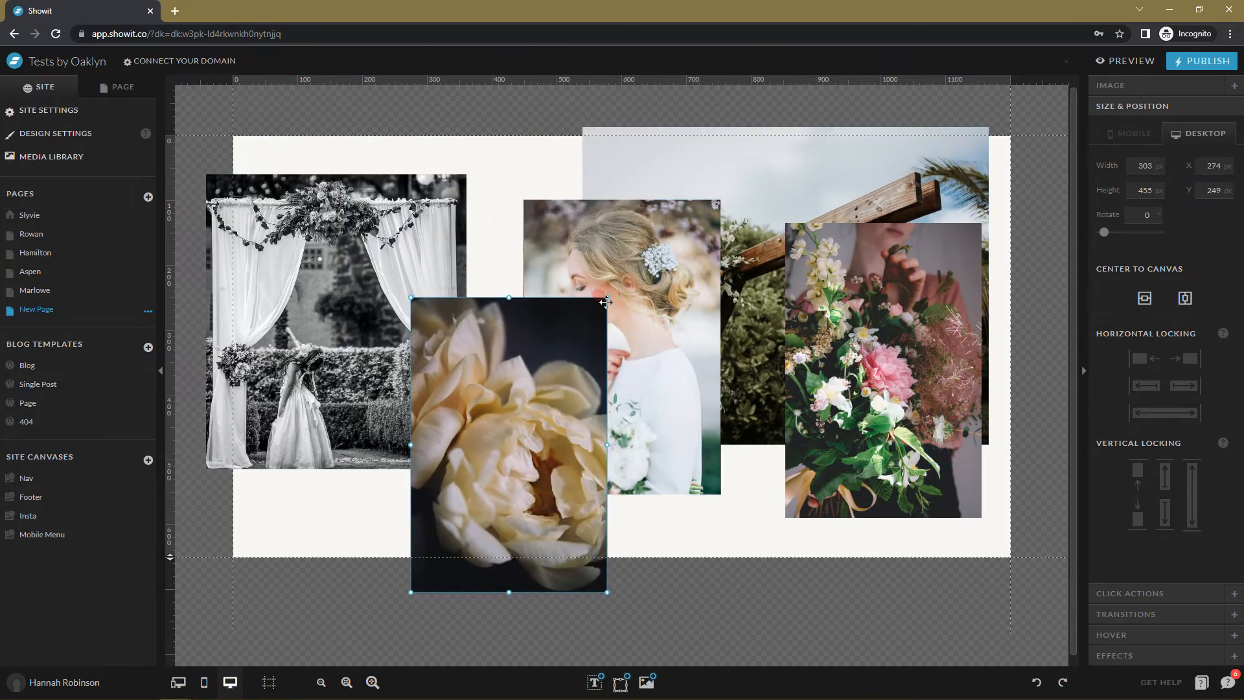
pyautogui.moveTo(603, 298); pyautogui.dragTo(574, 403)
pyautogui.moveTo(662, 405); pyautogui.dragTo(525, 440)
pyautogui.moveTo(684, 482); pyautogui.dragTo(502, 472)
# Raise the street photo near the top of the layer stack, shrink and place it lower right.
pyautogui.click(120, 86)
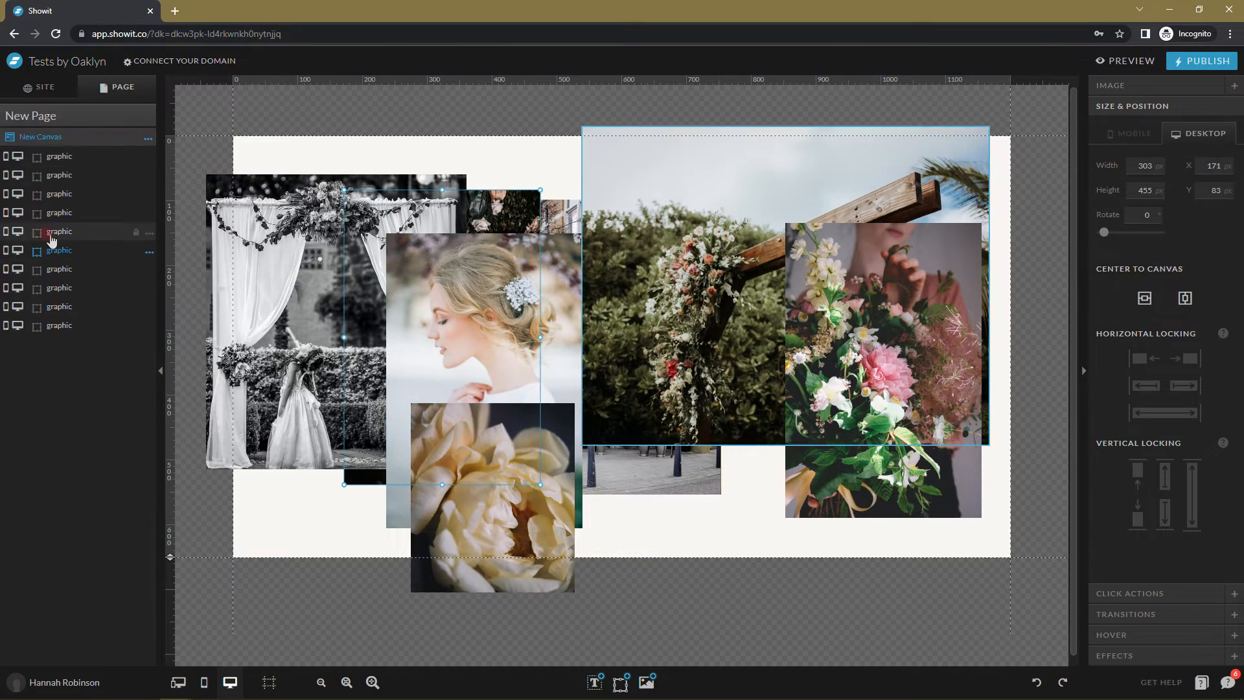
pyautogui.moveTo(634, 465); pyautogui.dragTo(645, 484)
pyautogui.moveTo(59, 269); pyautogui.dragTo(69, 162)
pyautogui.moveTo(616, 318); pyautogui.dragTo(662, 371)
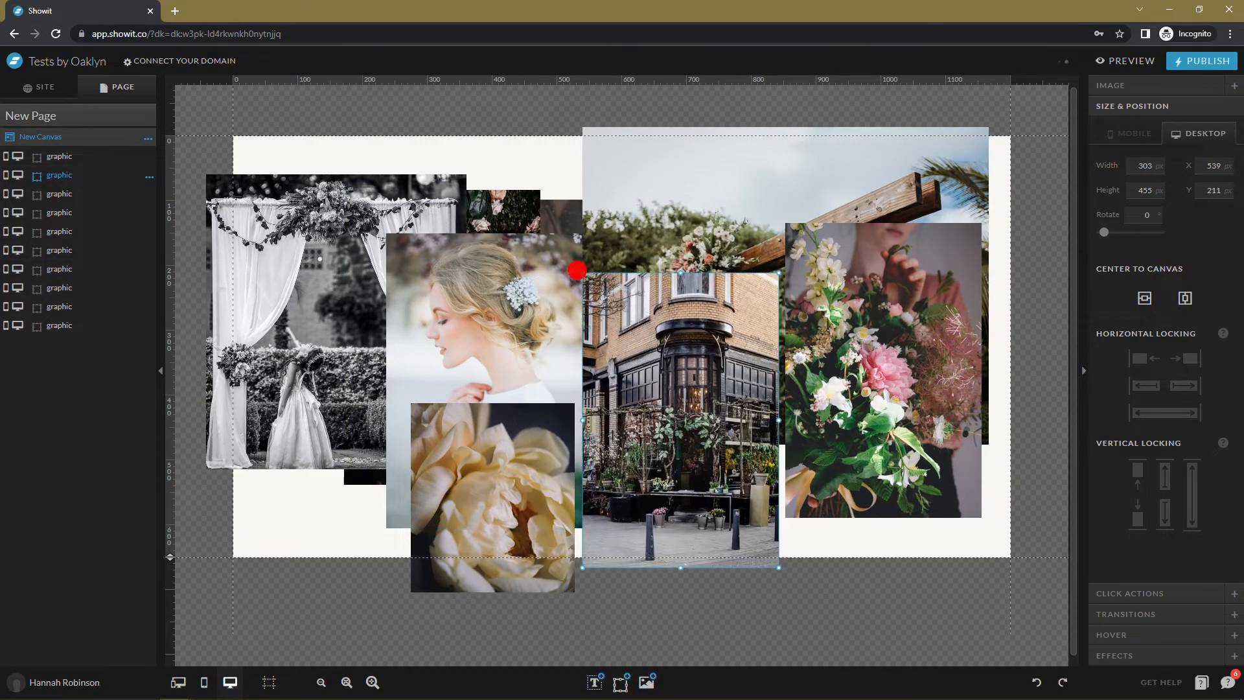
pyautogui.moveTo(583, 273); pyautogui.dragTo(610, 356)
pyautogui.moveTo(723, 437); pyautogui.dragTo(780, 411)
pyautogui.moveTo(953, 415); pyautogui.dragTo(987, 428)
pyautogui.moveTo(758, 508); pyautogui.dragTo(769, 535)
# Bring the dark flower photo to the front at lower left and pin the rose photo top-left.
pyautogui.moveTo(624, 473); pyautogui.dragTo(261, 509)
pyautogui.moveTo(61, 288); pyautogui.dragTo(78, 155)
pyautogui.click(480, 310)
pyautogui.moveTo(480, 309); pyautogui.dragTo(602, 345)
pyautogui.moveTo(360, 231); pyautogui.dragTo(781, 256)
pyautogui.moveTo(442, 230); pyautogui.dragTo(328, 175)
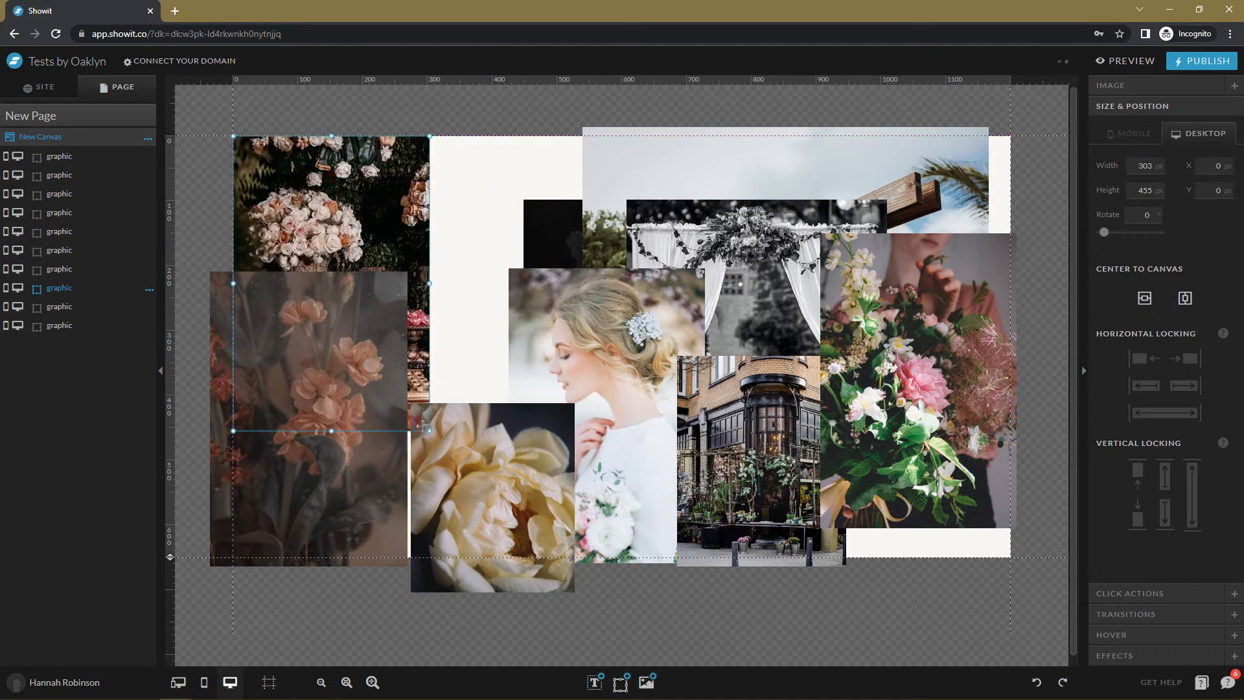
pyautogui.moveTo(424, 423); pyautogui.dragTo(446, 409)
pyautogui.moveTo(555, 233); pyautogui.dragTo(498, 206)
pyautogui.moveTo(638, 512); pyautogui.dragTo(590, 488)
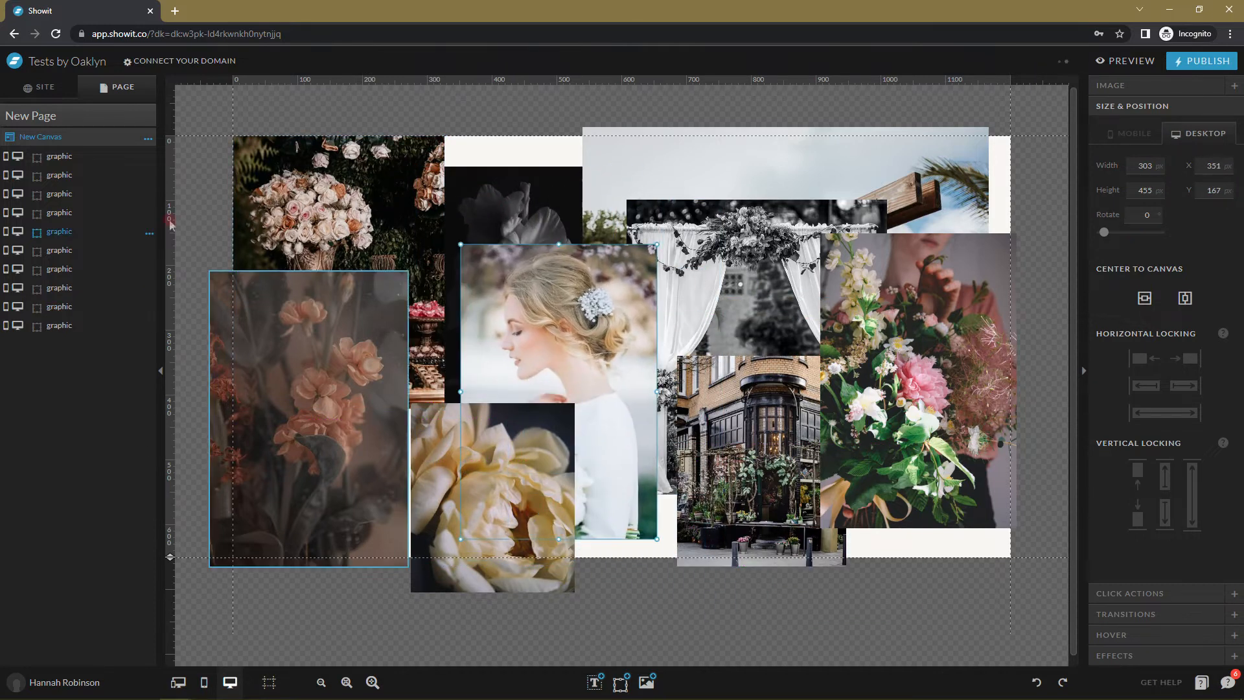
# Hide the bride photo on desktop and push the sky-and-pergola photo against the top edge.
pyautogui.click(17, 231)
pyautogui.moveTo(786, 286); pyautogui.dragTo(706, 311)
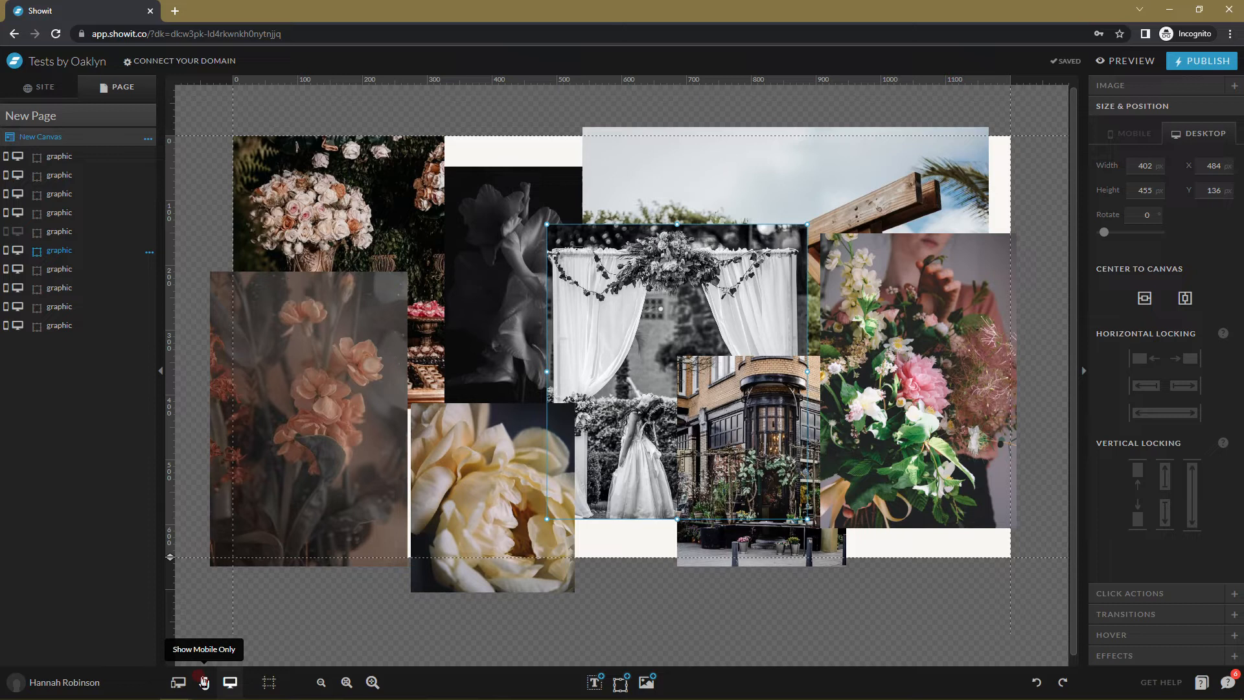
pyautogui.moveTo(713, 298); pyautogui.dragTo(667, 346)
pyautogui.moveTo(701, 223); pyautogui.dragTo(786, 206)
pyautogui.moveTo(502, 218); pyautogui.dragTo(510, 192)
pyautogui.moveTo(667, 397); pyautogui.dragTo(740, 397)
# Shrink and reposition the arch photo, and raise the photo hidden behind it in the stack.
pyautogui.click(825, 254)
pyautogui.click(764, 269)
pyautogui.moveTo(821, 262); pyautogui.dragTo(757, 385)
pyautogui.moveTo(652, 445); pyautogui.dragTo(630, 365)
pyautogui.moveTo(813, 447); pyautogui.dragTo(886, 428)
pyautogui.moveTo(632, 462); pyautogui.dragTo(686, 541)
pyautogui.click(588, 509)
pyautogui.moveTo(588, 508); pyautogui.dragTo(588, 531)
pyautogui.moveTo(57, 328); pyautogui.dragTo(59, 197)
# Move the dark flower image to the top right and shrink it to about 216x334.
pyautogui.moveTo(680, 472); pyautogui.dragTo(872, 362)
pyautogui.click(736, 360)
pyautogui.click(756, 398)
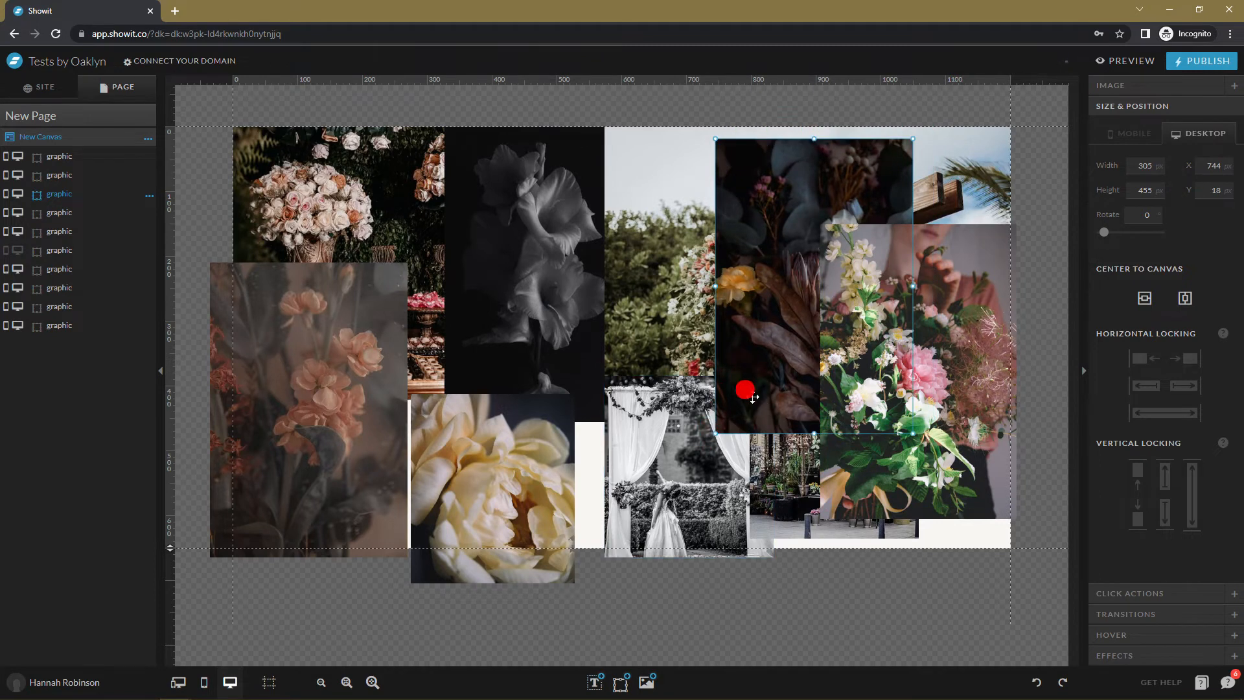
pyautogui.moveTo(761, 403); pyautogui.dragTo(740, 392)
pyautogui.moveTo(891, 422); pyautogui.dragTo(835, 345)
pyautogui.moveTo(746, 268); pyautogui.dragTo(755, 317)
# Shrink the bouquet image to 210x330 and nudge the peony, peach flower, storefront and bride images.
pyautogui.moveTo(472, 532); pyautogui.dragTo(519, 501)
pyautogui.click(459, 362)
pyautogui.moveTo(388, 421); pyautogui.dragTo(435, 419)
pyautogui.click(258, 254)
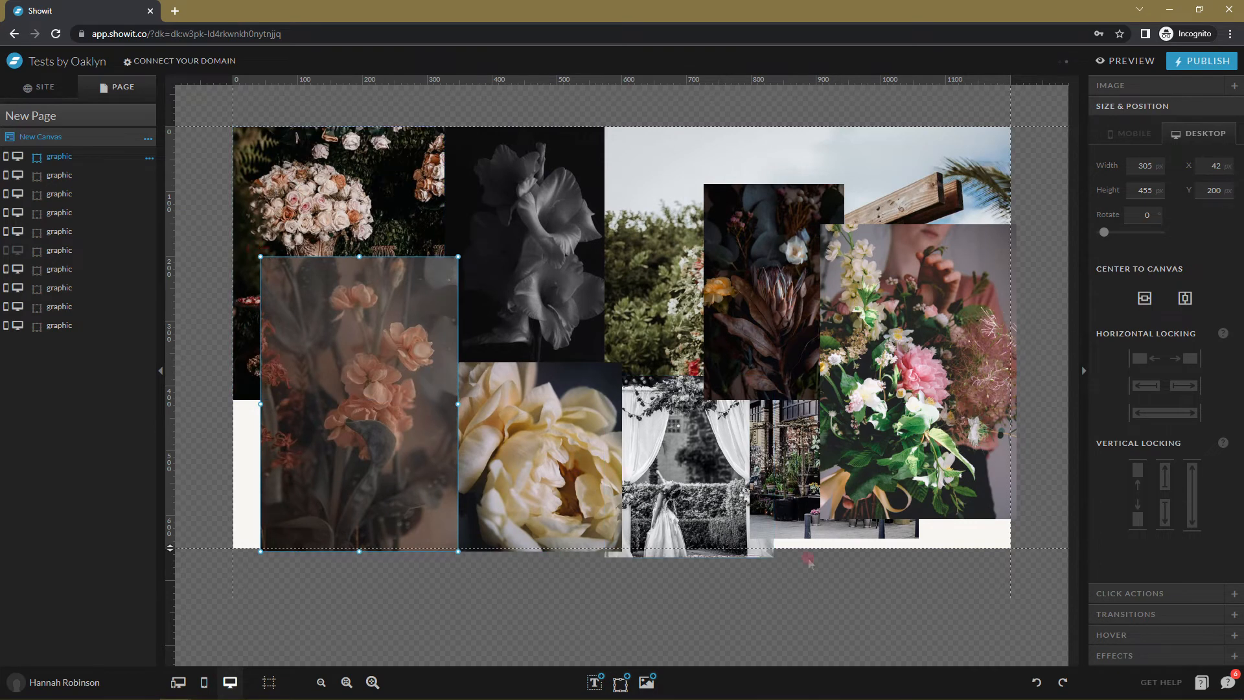
pyautogui.moveTo(822, 503); pyautogui.dragTo(905, 422)
pyautogui.moveTo(953, 360); pyautogui.dragTo(923, 438)
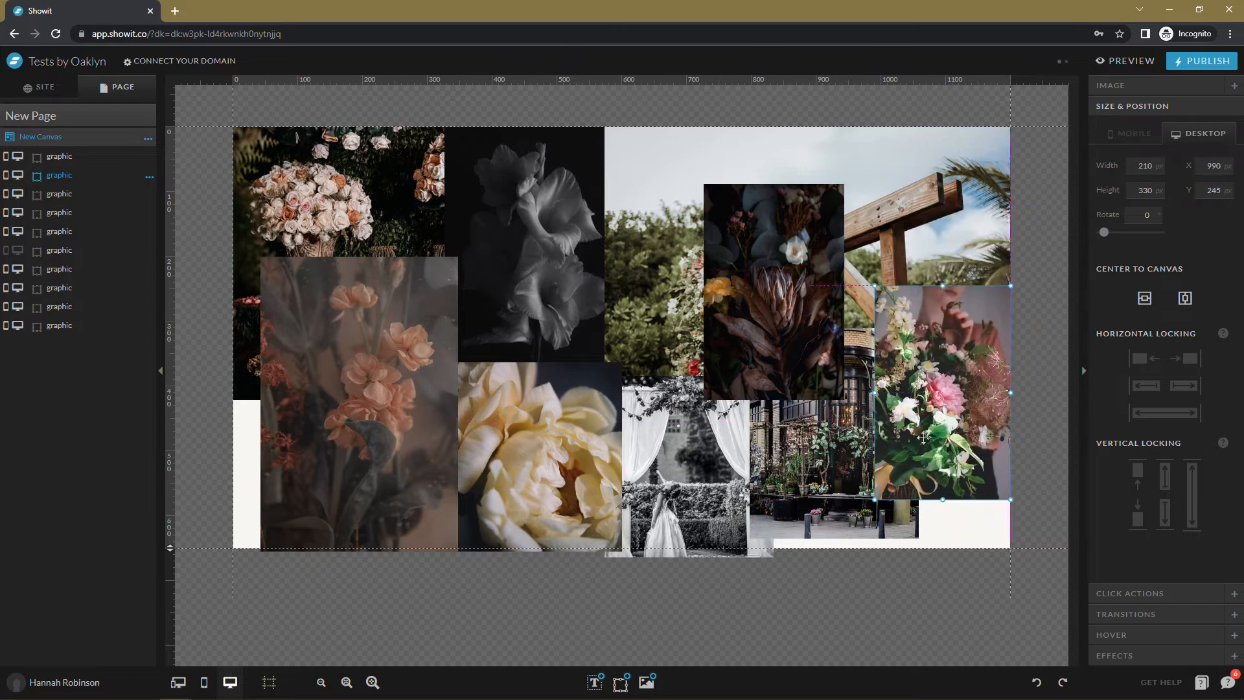
pyautogui.moveTo(827, 499); pyautogui.dragTo(843, 519)
pyautogui.click(669, 499)
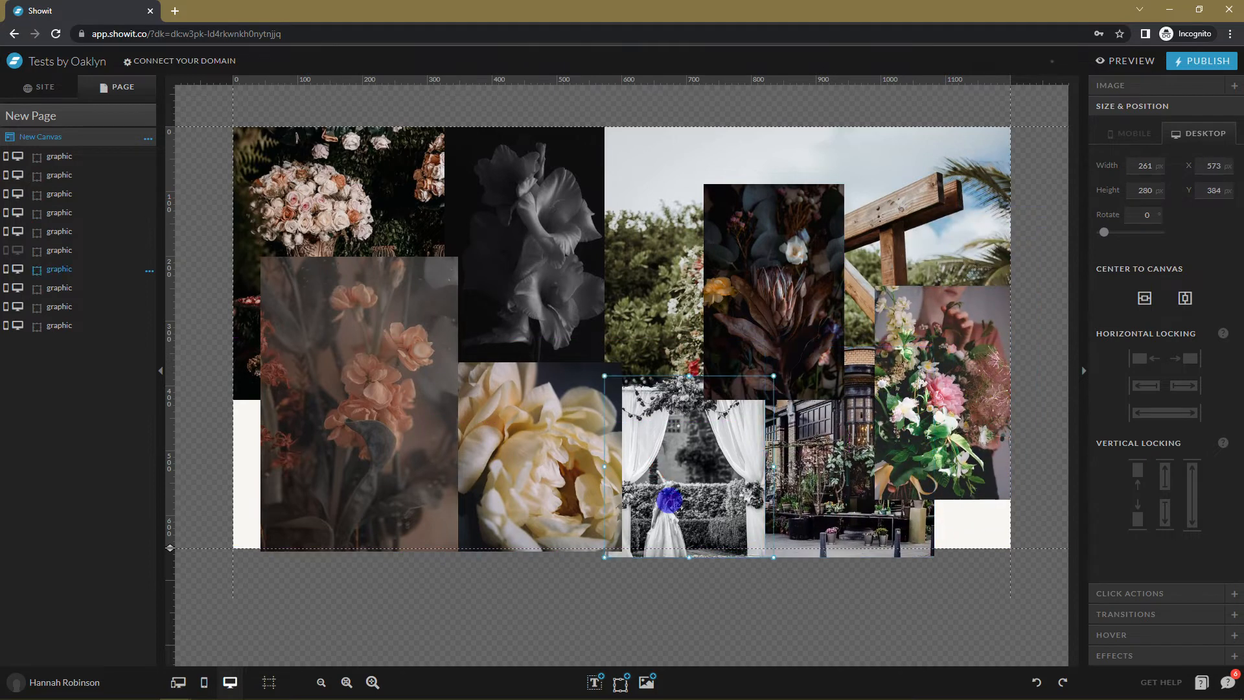
pyautogui.moveTo(669, 499); pyautogui.dragTo(685, 493)
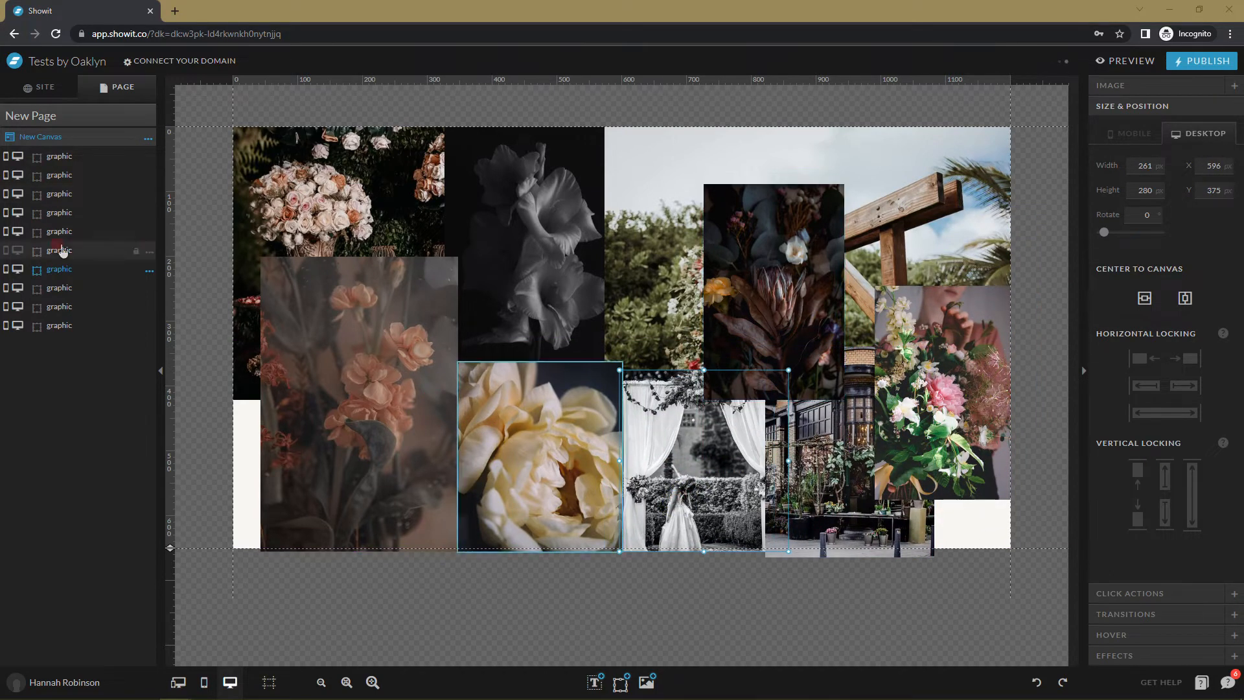
# Show the bride portrait in front of the peony, about 208x288, at the collage centre.
pyautogui.click(5, 252)
pyautogui.moveTo(558, 286); pyautogui.dragTo(584, 217)
pyautogui.moveTo(66, 246); pyautogui.dragTo(77, 158)
pyautogui.moveTo(683, 164); pyautogui.dragTo(622, 274)
pyautogui.moveTo(567, 356); pyautogui.dragTo(591, 350)
pyautogui.moveTo(344, 437); pyautogui.dragTo(319, 437)
pyautogui.moveTo(496, 487); pyautogui.dragTo(462, 486)
# Widen the black-and-white wedding image left and stretch the street scene to the right edge.
pyautogui.click(632, 477)
pyautogui.moveTo(620, 459); pyautogui.dragTo(570, 461)
pyautogui.click(947, 473)
pyautogui.moveTo(906, 523); pyautogui.dragTo(924, 514)
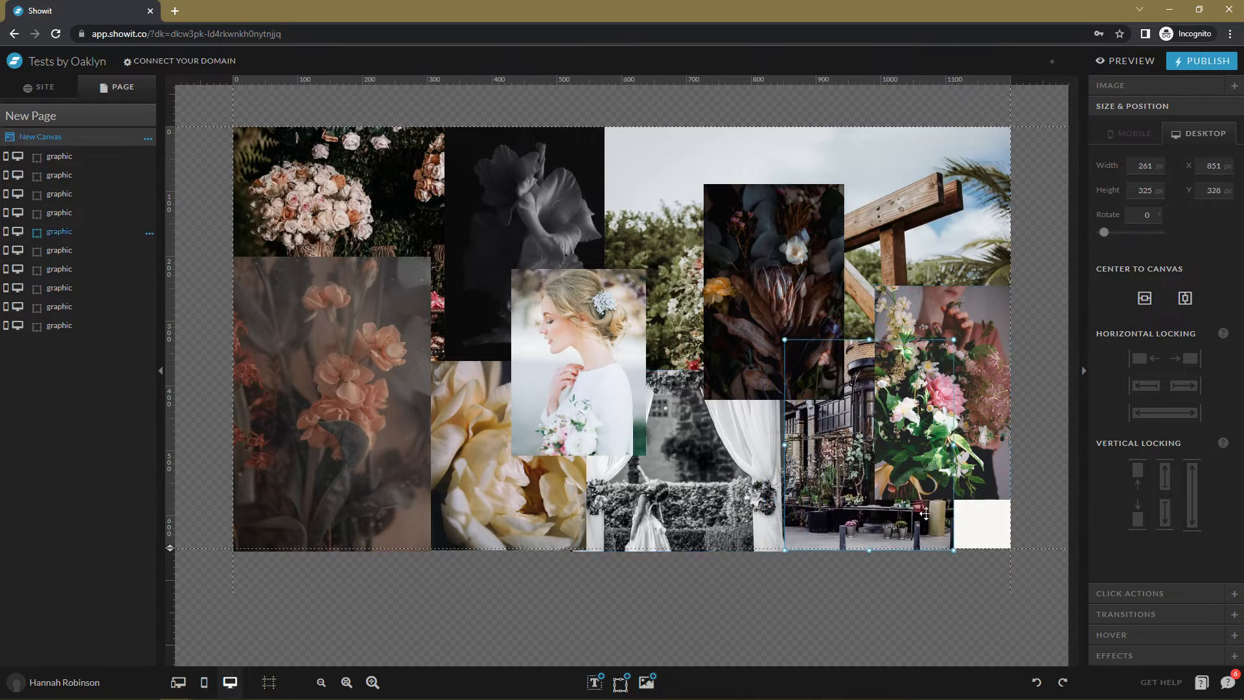
pyautogui.moveTo(953, 446); pyautogui.dragTo(1005, 454)
pyautogui.click(1033, 443)
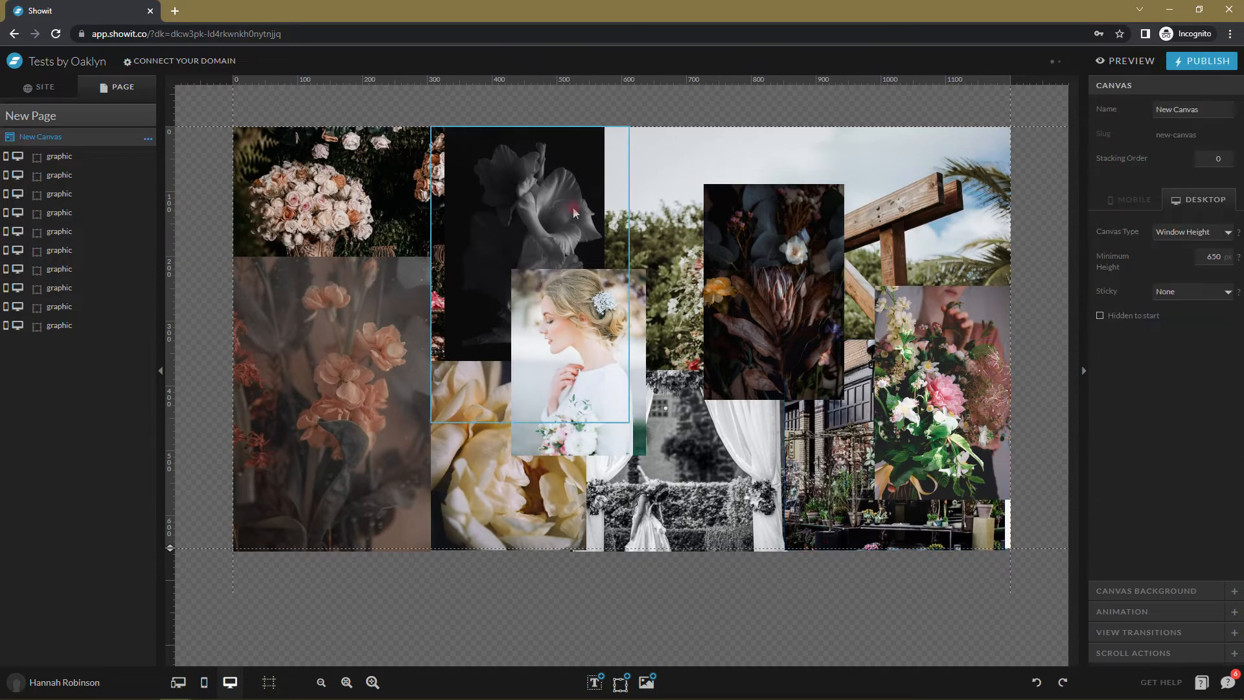
# Resize the black-and-white bloom to 305x382 and the rose image to 573x421 behind others, then preview.
pyautogui.click(439, 138)
pyautogui.moveTo(433, 128); pyautogui.dragTo(436, 175)
pyautogui.click(443, 186)
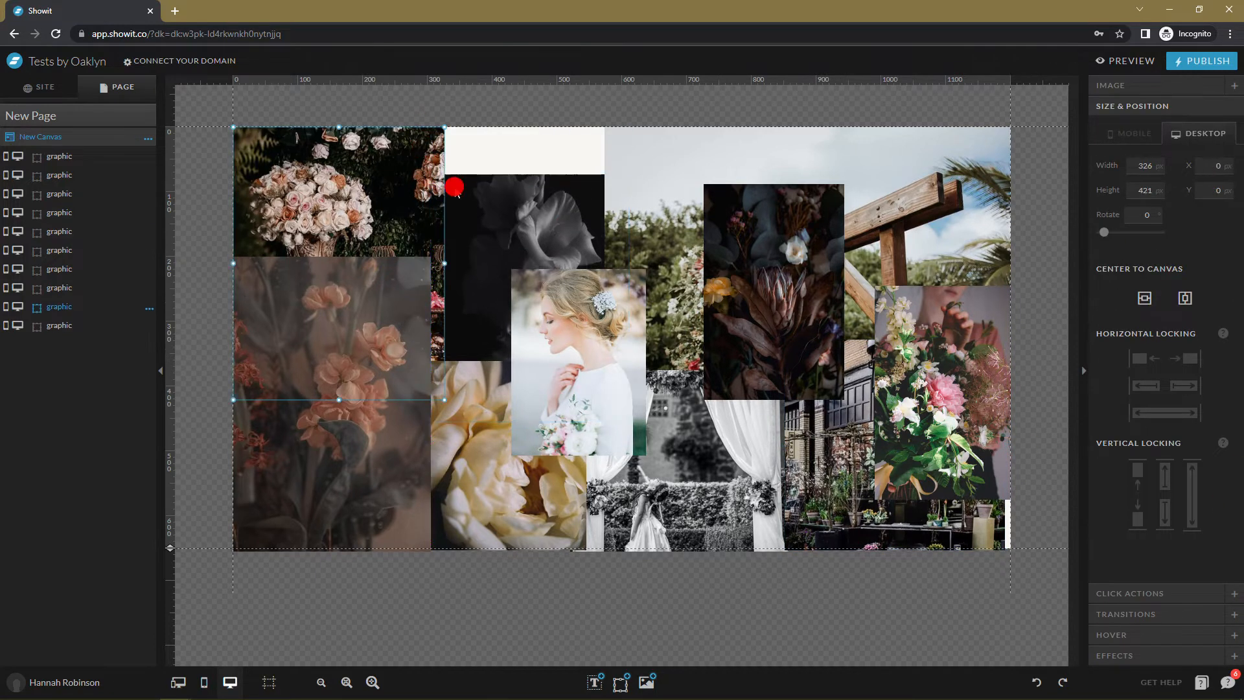
pyautogui.moveTo(447, 264); pyautogui.dragTo(605, 266)
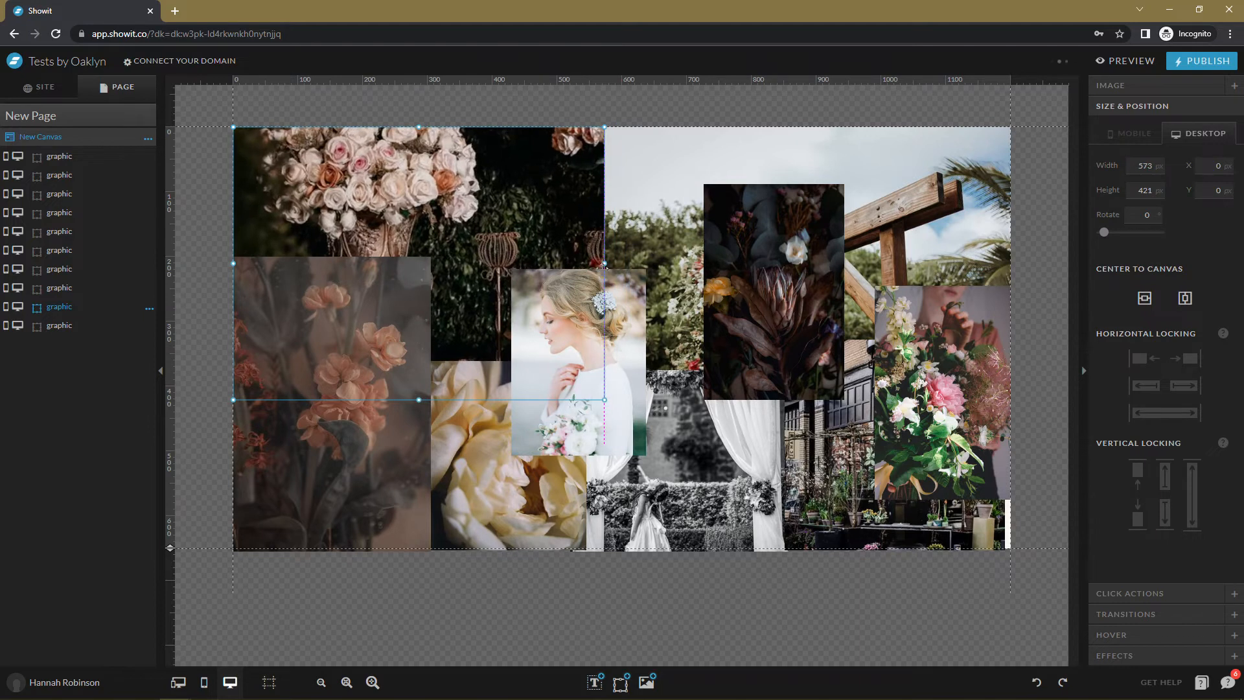
pyautogui.moveTo(79, 306); pyautogui.dragTo(78, 337)
pyautogui.click(479, 193)
pyautogui.moveTo(474, 199); pyautogui.dragTo(474, 192)
pyautogui.click(978, 513)
pyautogui.click(747, 437)
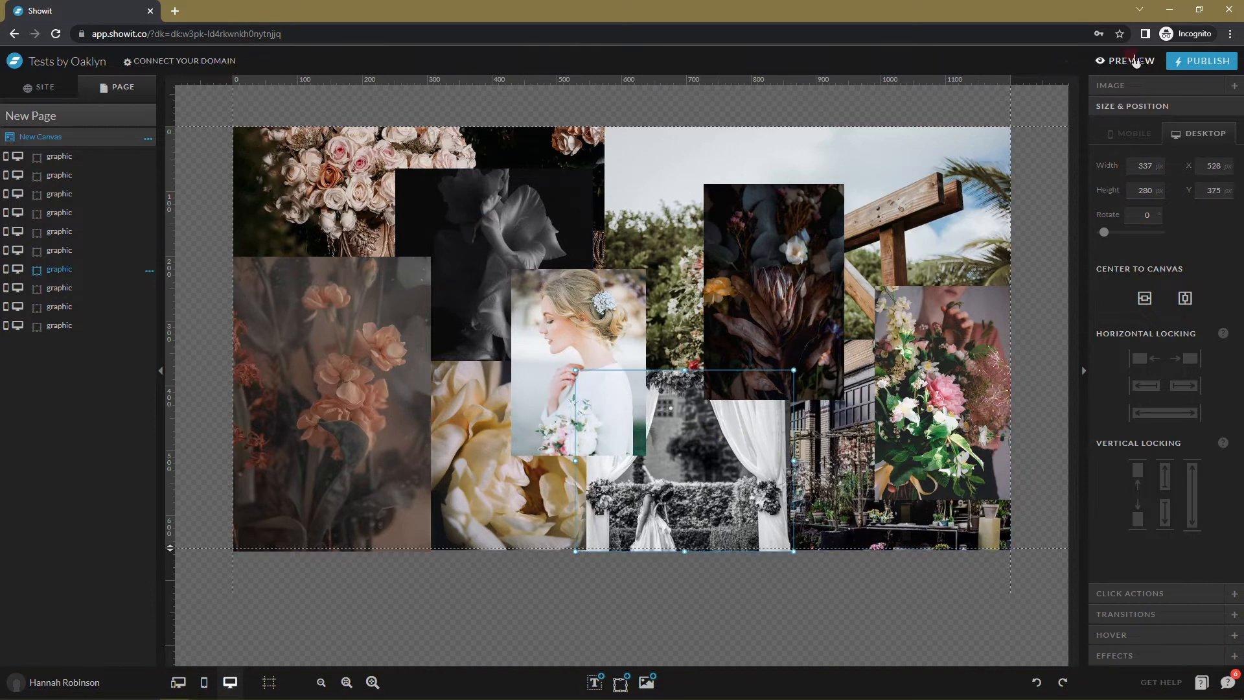
pyautogui.click(1126, 60)
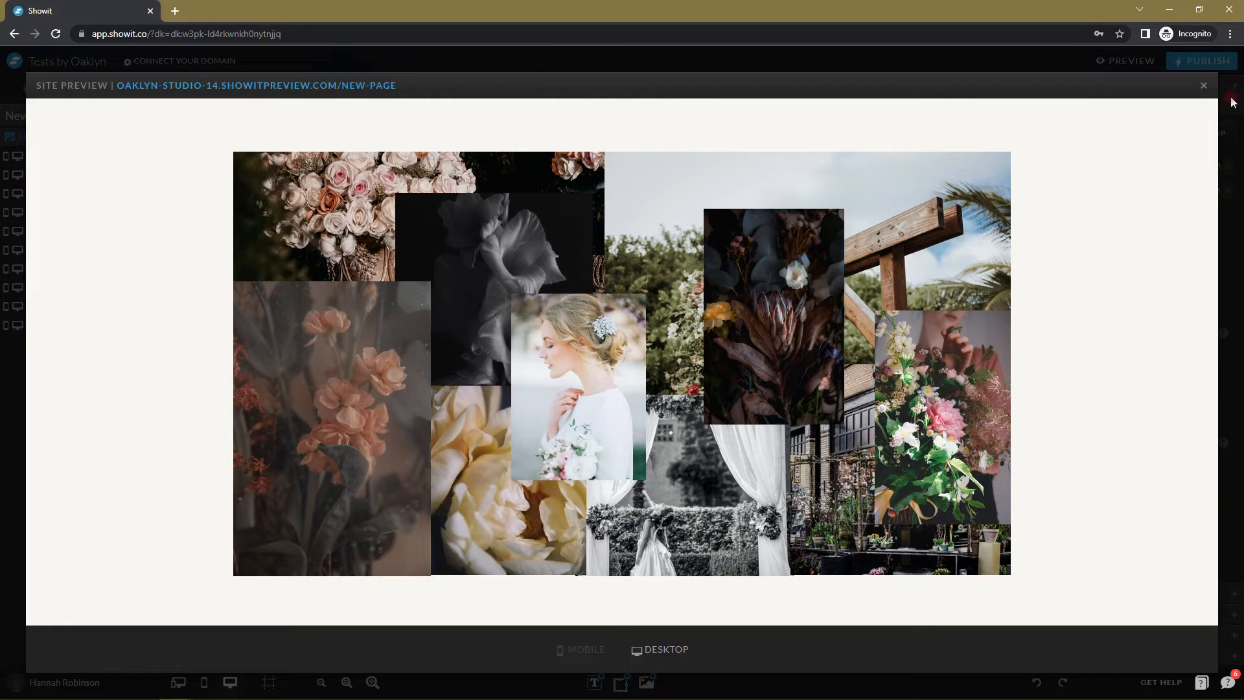
# Pin the large garden arbour image to the right and top window edges.
pyautogui.click(1200, 86)
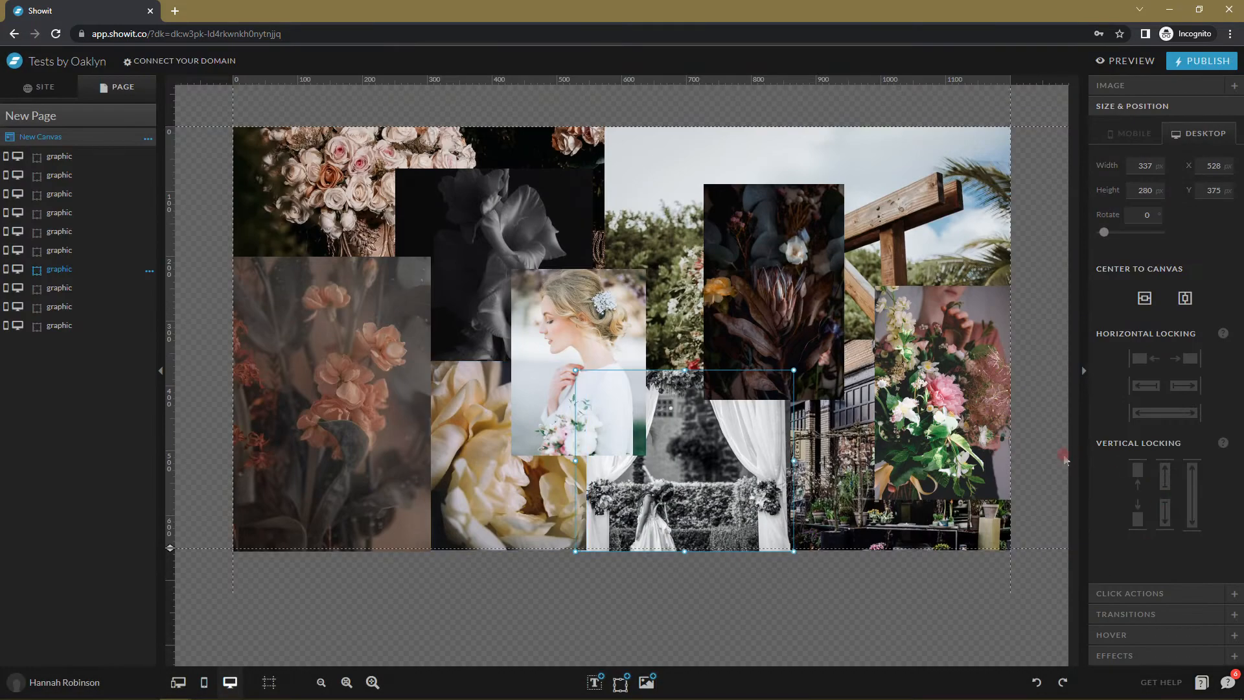
pyautogui.click(1021, 480)
pyautogui.click(929, 185)
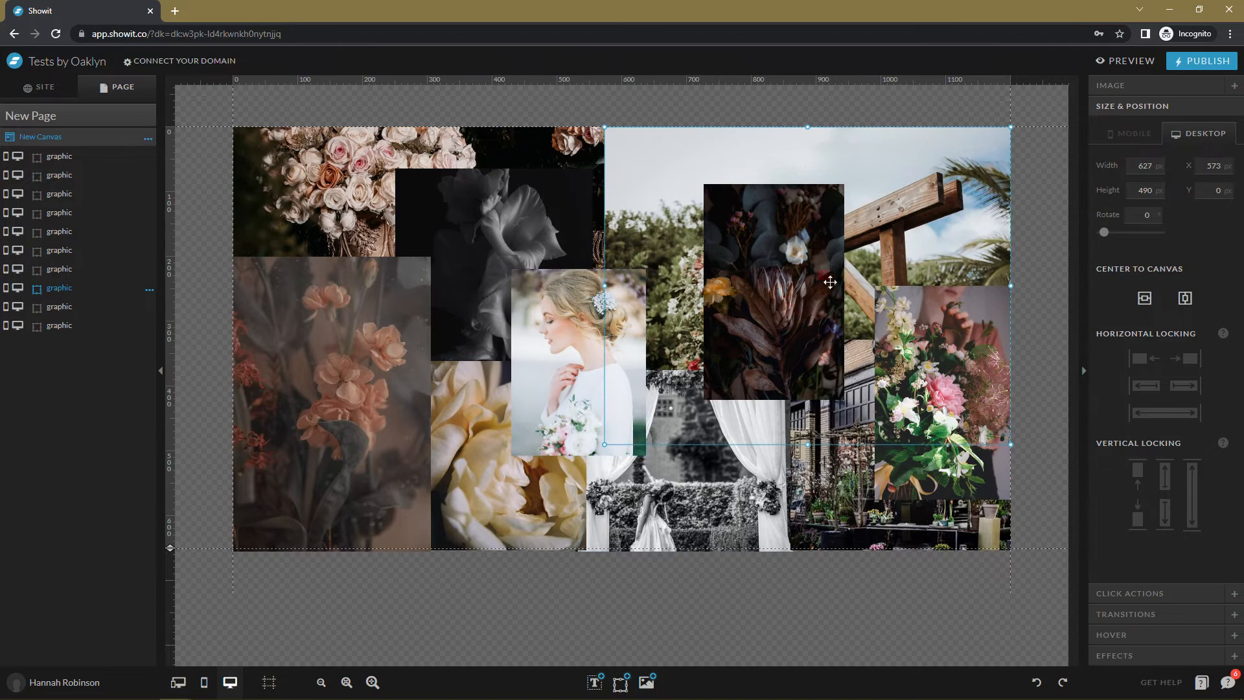
pyautogui.click(1184, 385)
pyautogui.click(1165, 480)
pyautogui.click(1163, 481)
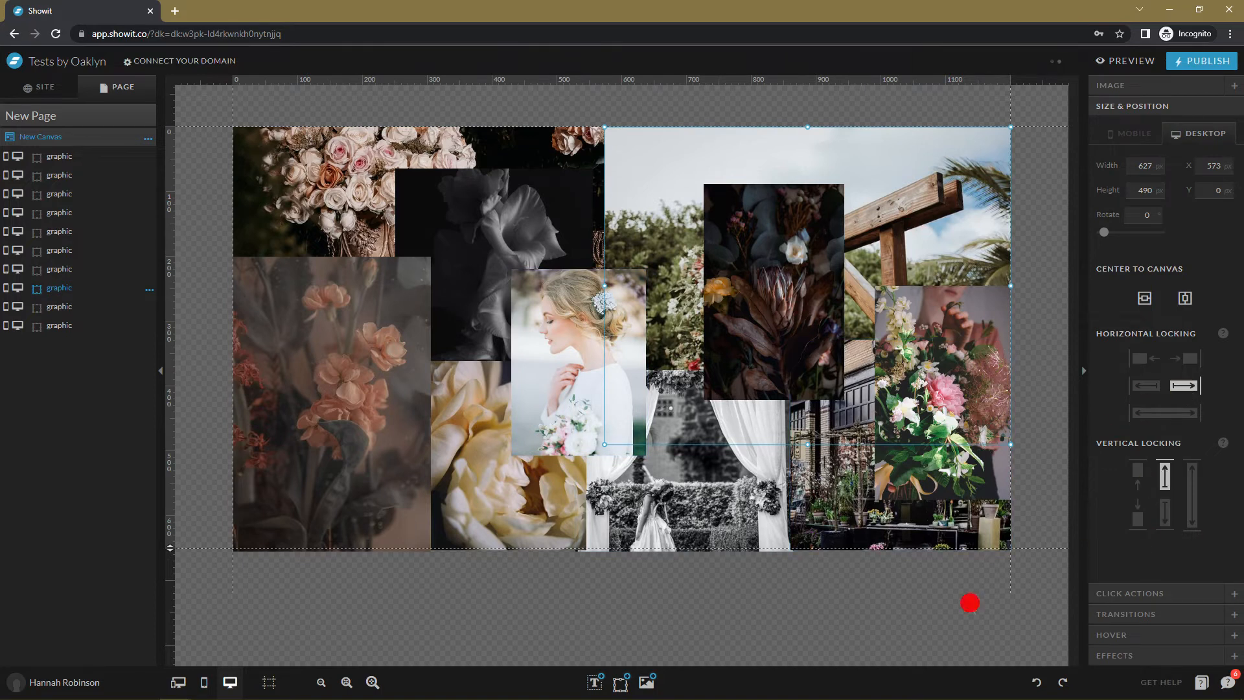
# Anchor the street image bottom-right, and the wedding and peony images to the bottom.
pyautogui.click(837, 525)
pyautogui.click(1165, 512)
pyautogui.click(1184, 385)
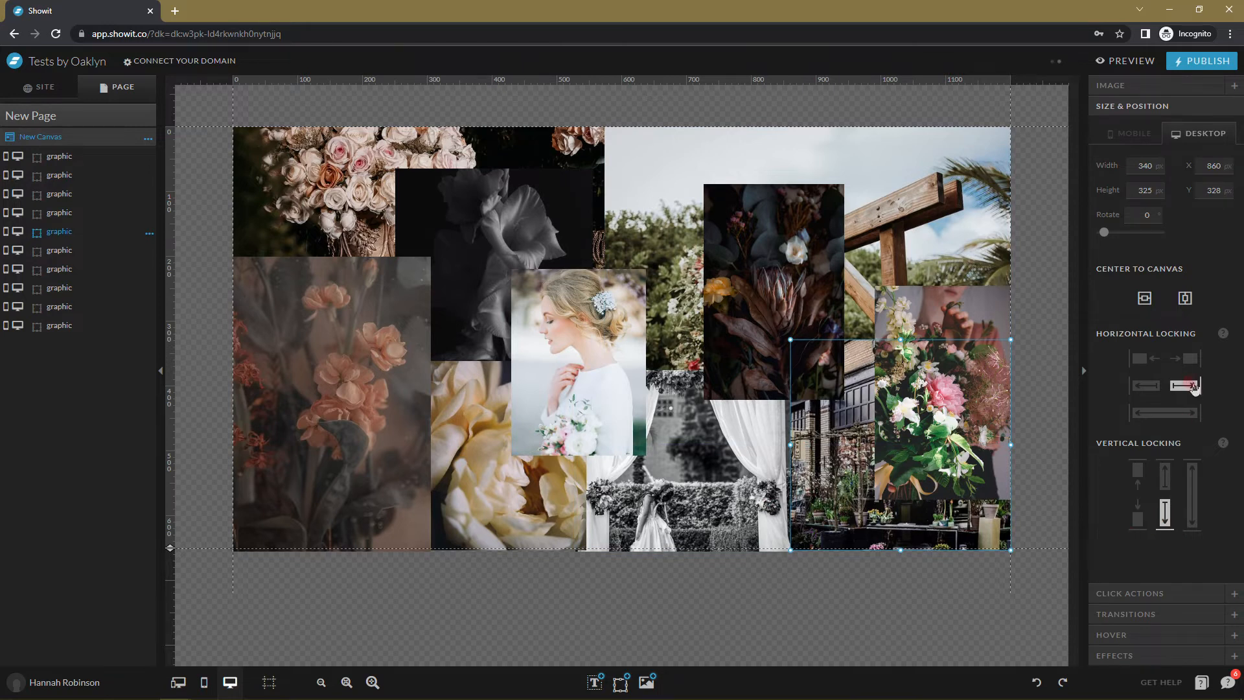
pyautogui.click(672, 450)
pyautogui.click(1165, 516)
pyautogui.click(486, 509)
pyautogui.click(1165, 515)
# Pin the top-left rose image to the left and top edges, then preview the collage.
pyautogui.click(324, 466)
pyautogui.click(481, 241)
pyautogui.click(305, 153)
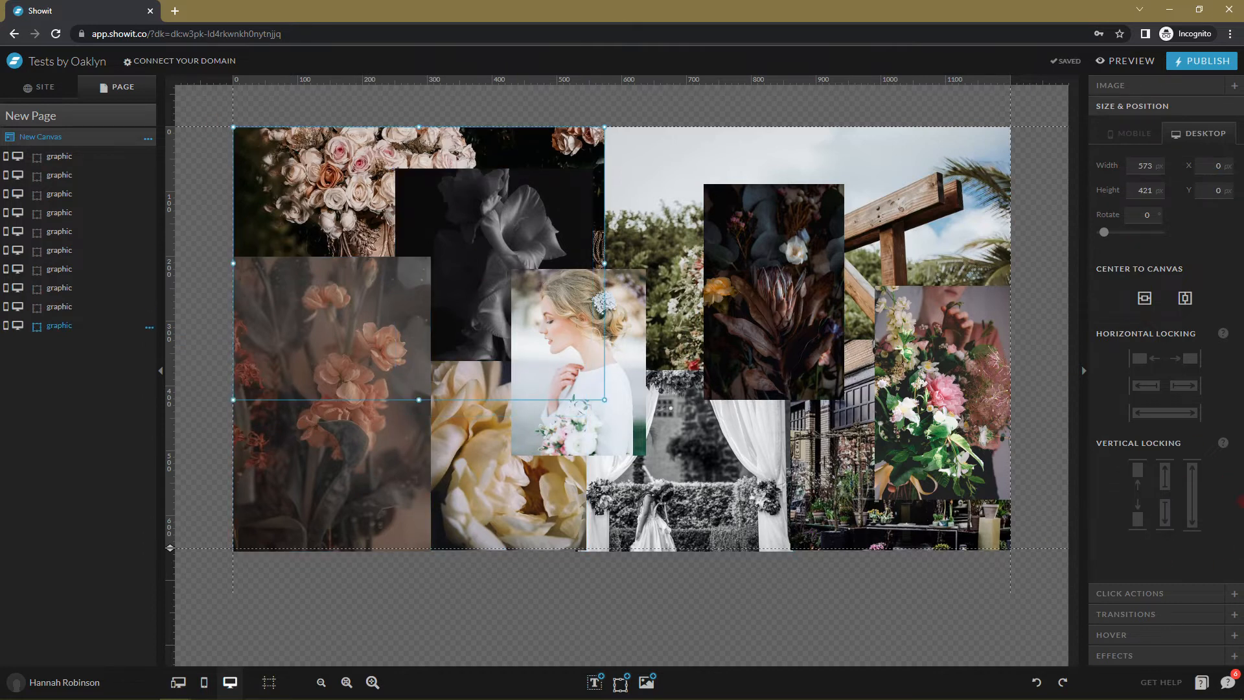
pyautogui.click(1143, 387)
pyautogui.click(1158, 467)
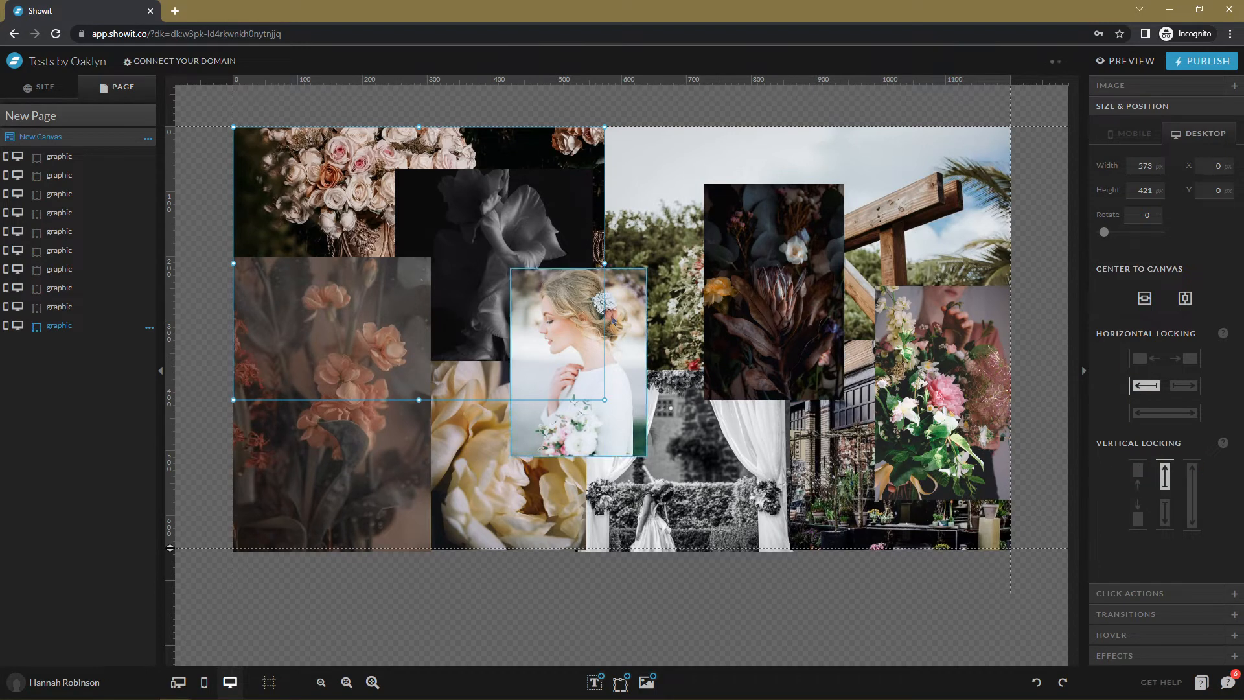
pyautogui.click(1141, 61)
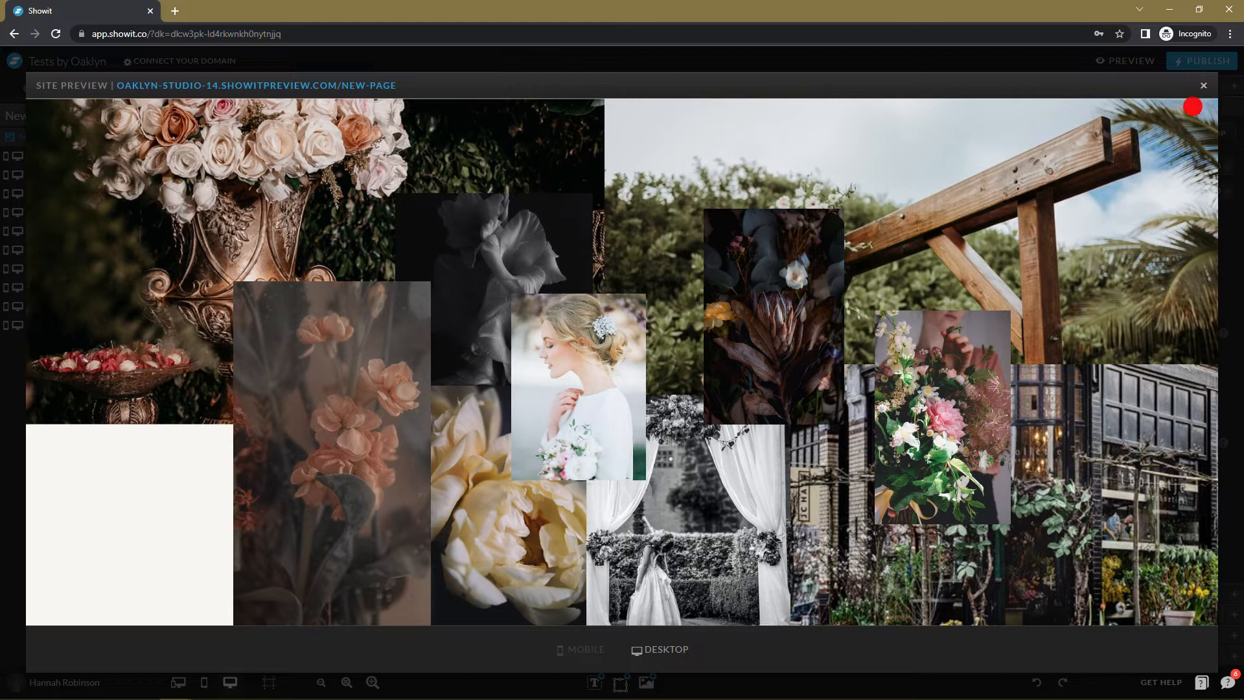
# Pin the peach flower image to the left window edge and check it in preview.
pyautogui.click(1207, 93)
pyautogui.click(339, 438)
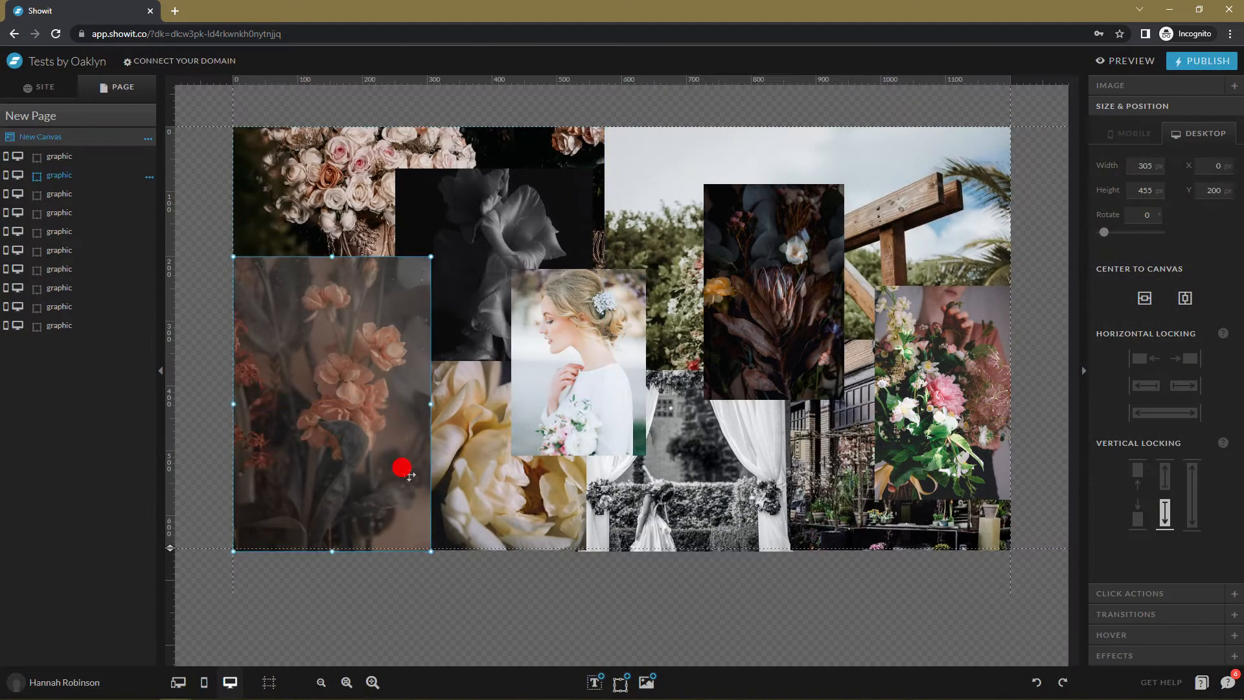
pyautogui.click(1136, 389)
pyautogui.click(475, 483)
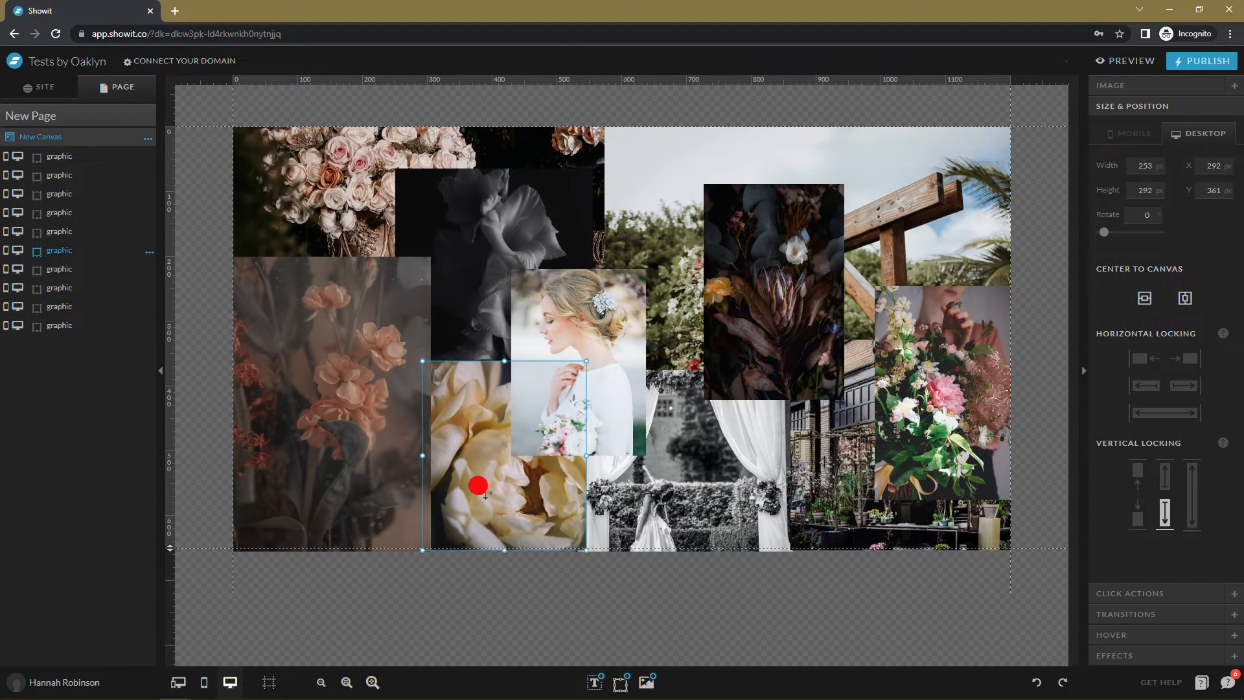
pyautogui.click(1117, 62)
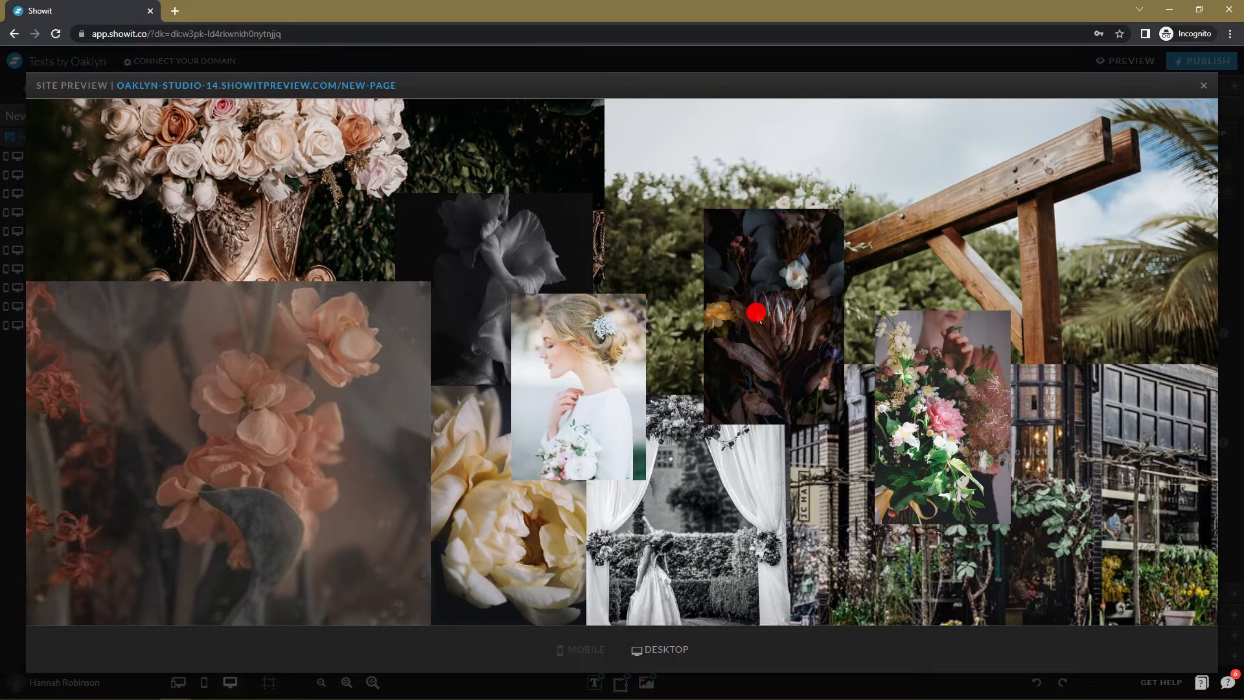
pyautogui.click(1209, 89)
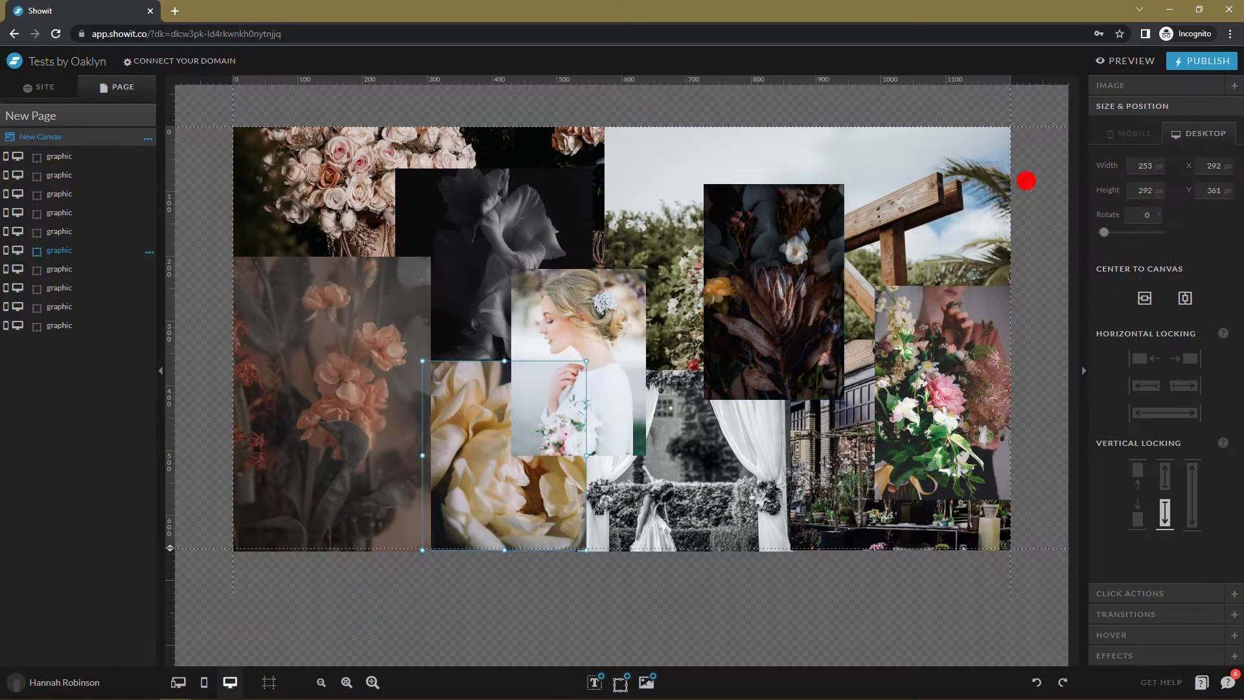
pyautogui.click(995, 366)
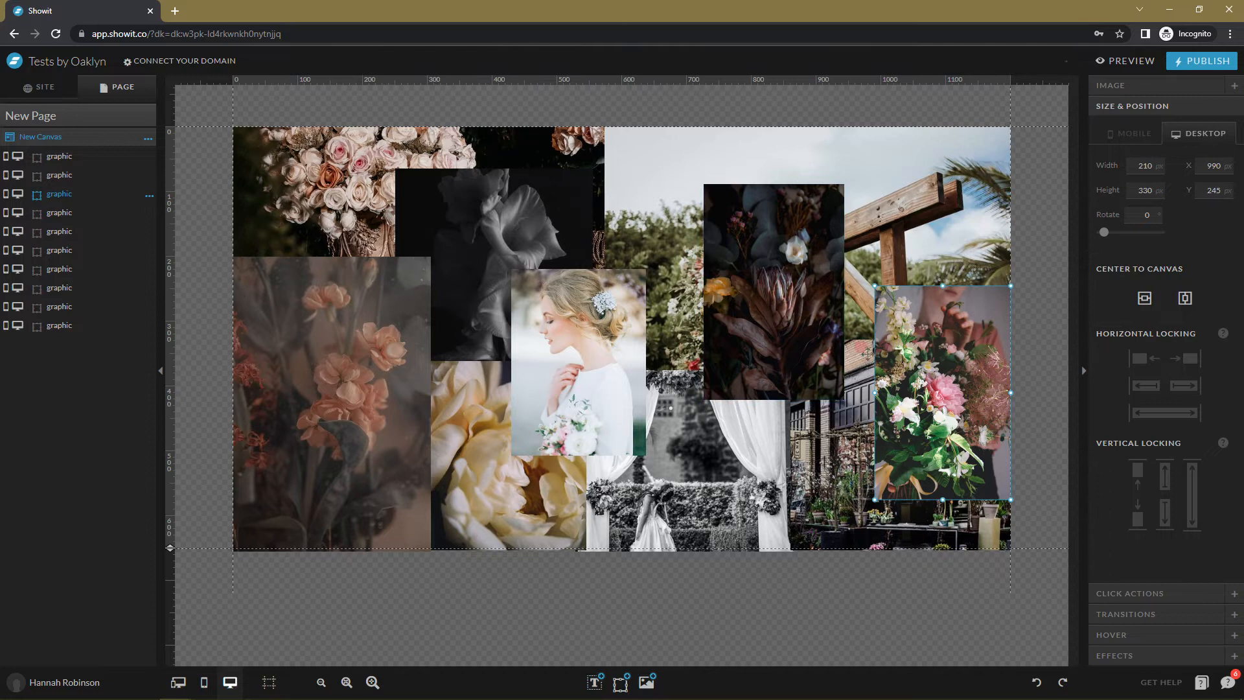
pyautogui.click(1125, 60)
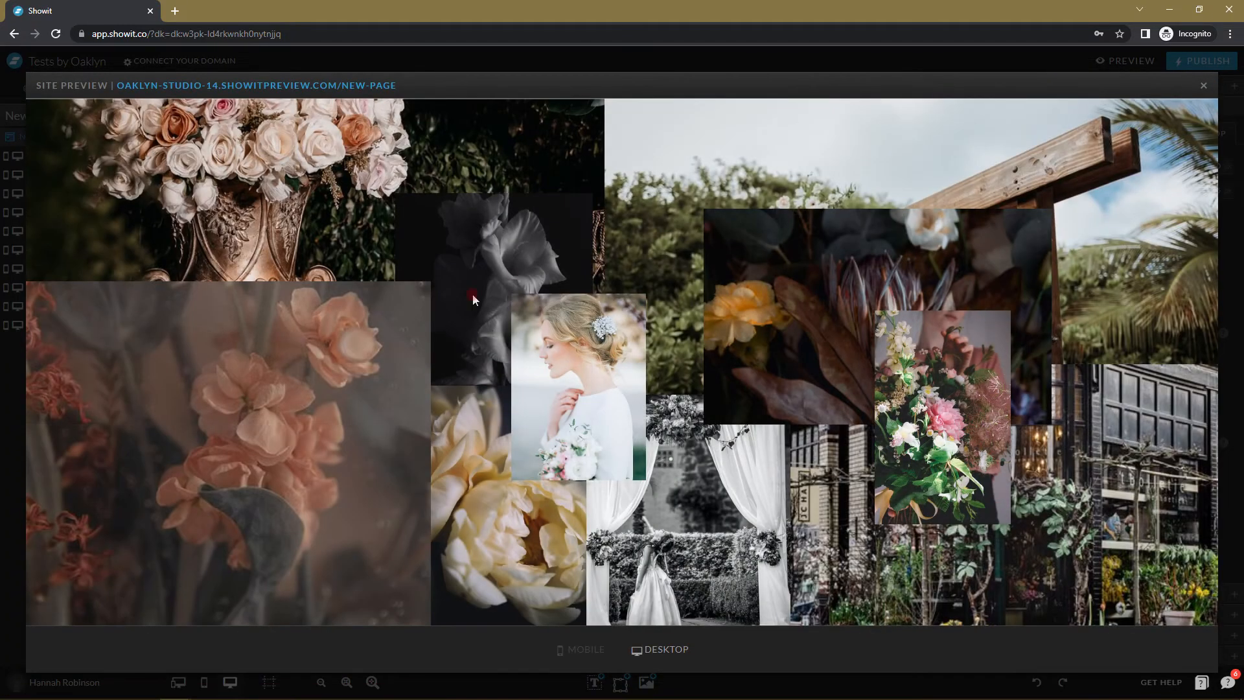
pyautogui.click(1203, 86)
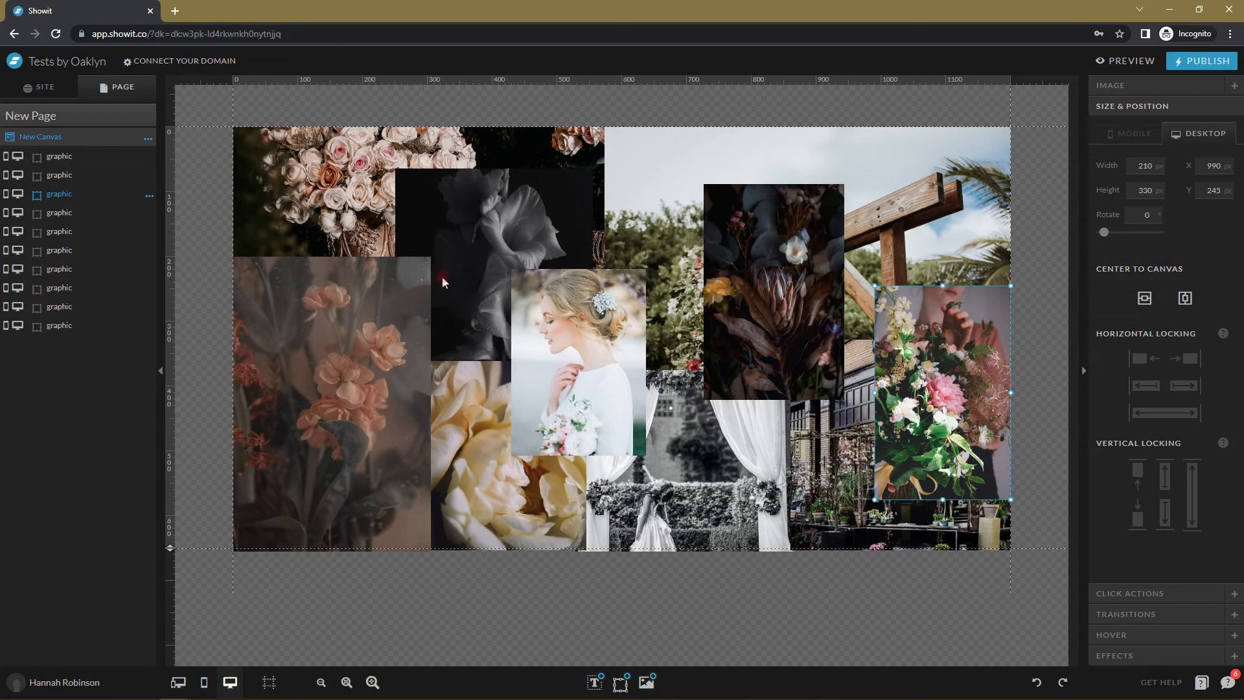
# Make the peony image stretch to the full window height and preview the result.
pyautogui.click(458, 461)
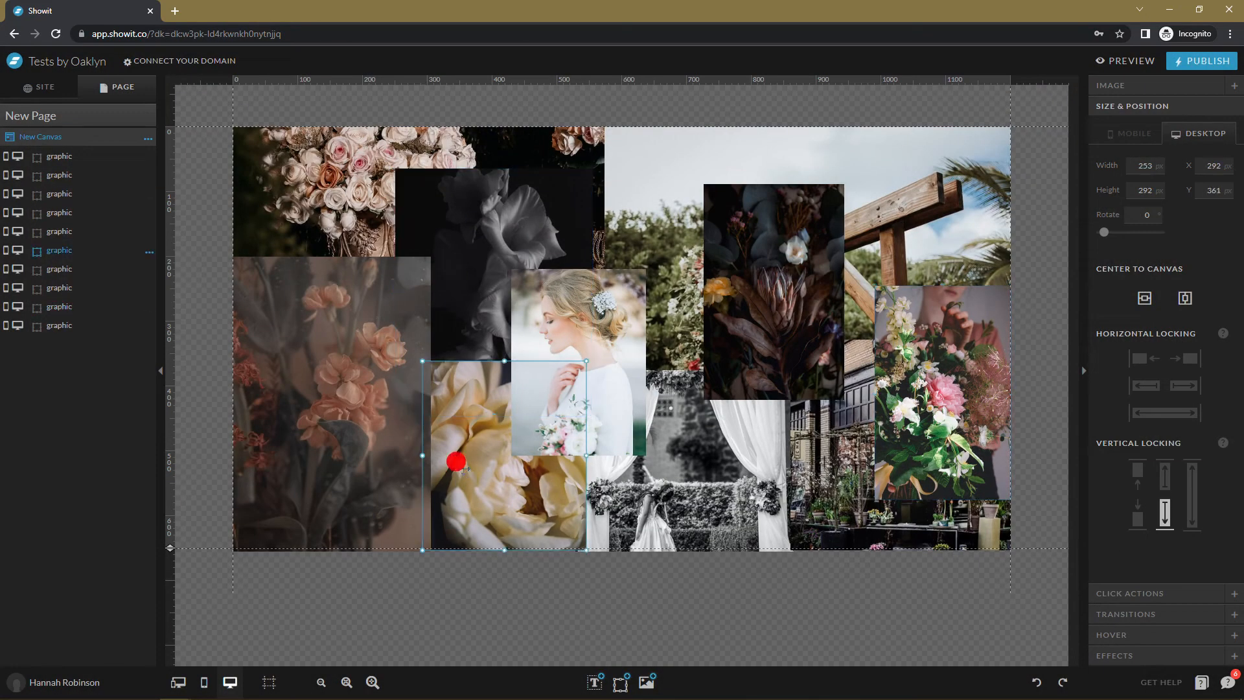
pyautogui.click(486, 292)
pyautogui.click(447, 512)
pyautogui.click(1200, 487)
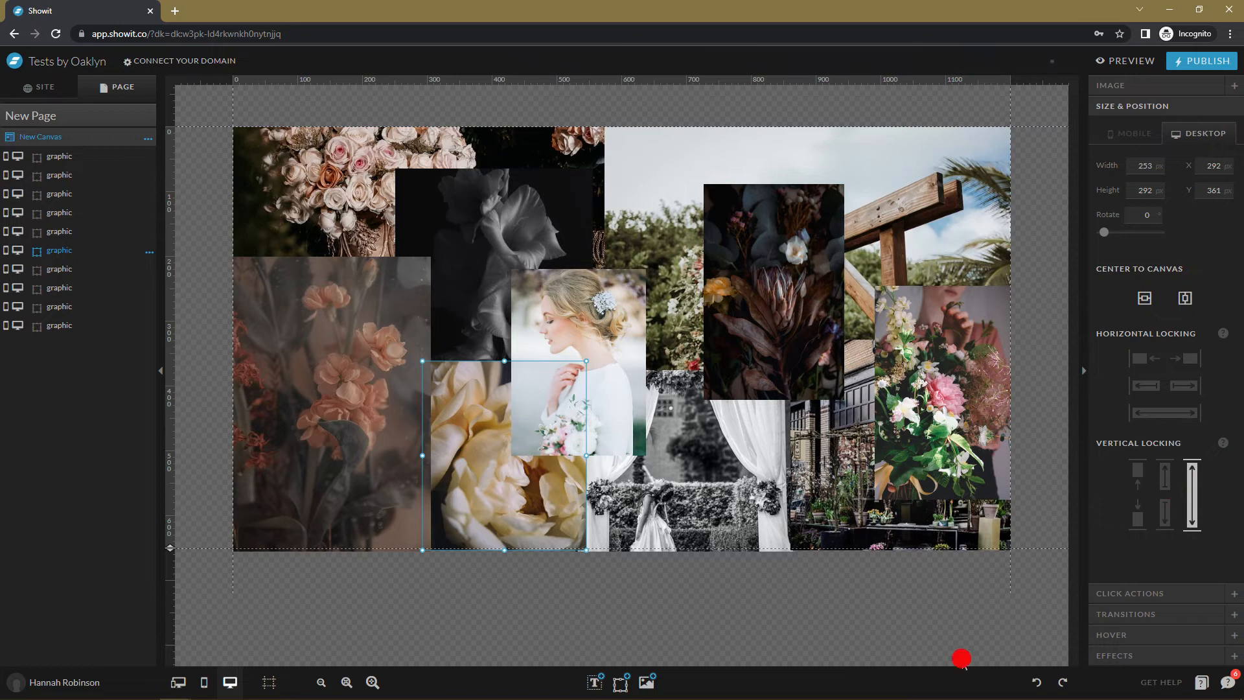
pyautogui.click(1129, 61)
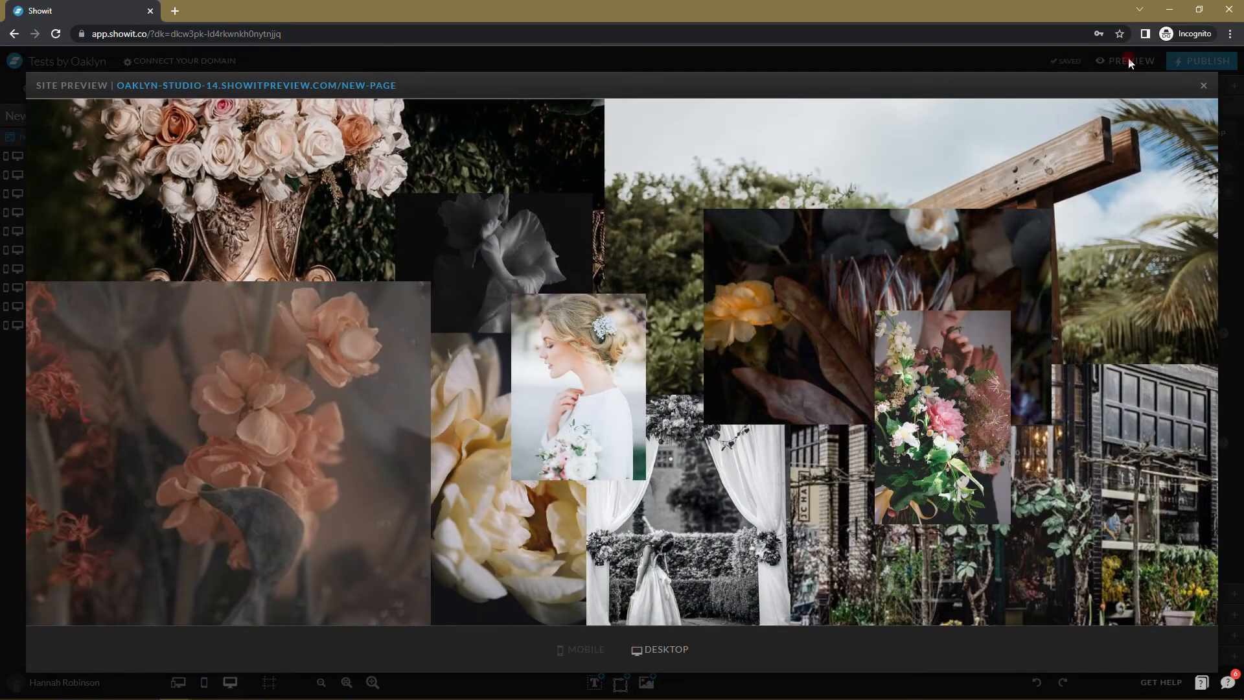
pyautogui.click(1203, 87)
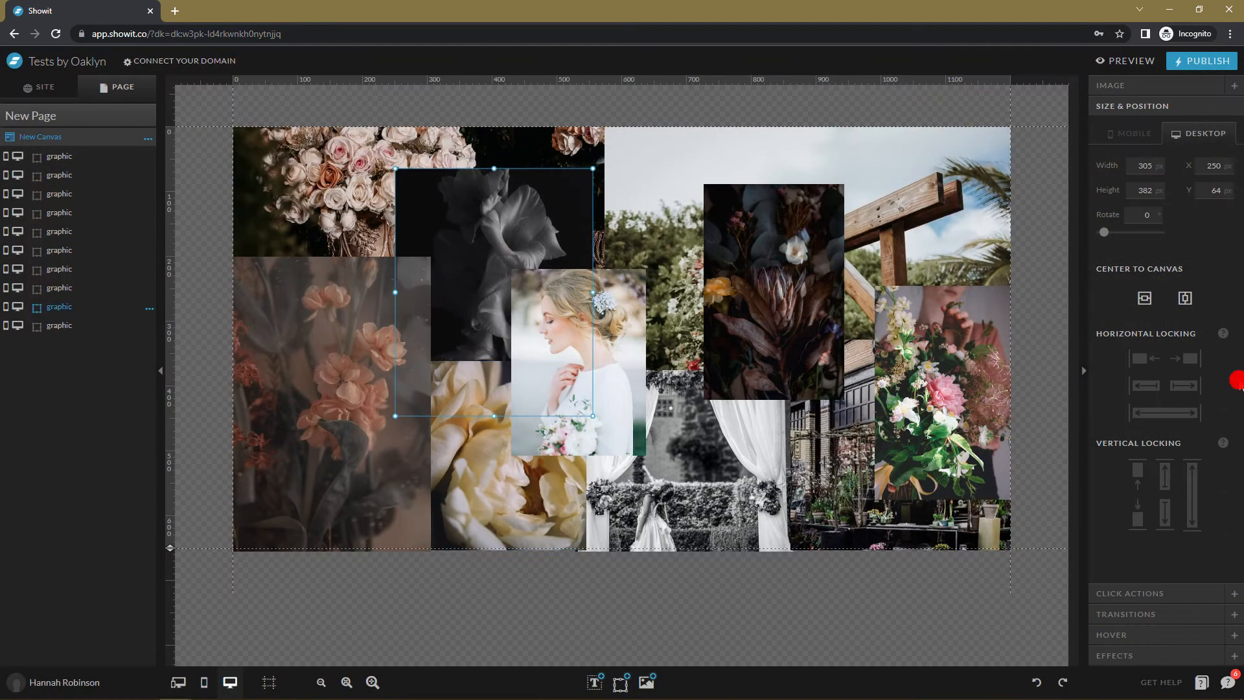
# Move the pergola photo to the bottom of the layer stack and preview the new order.
pyautogui.click(1136, 60)
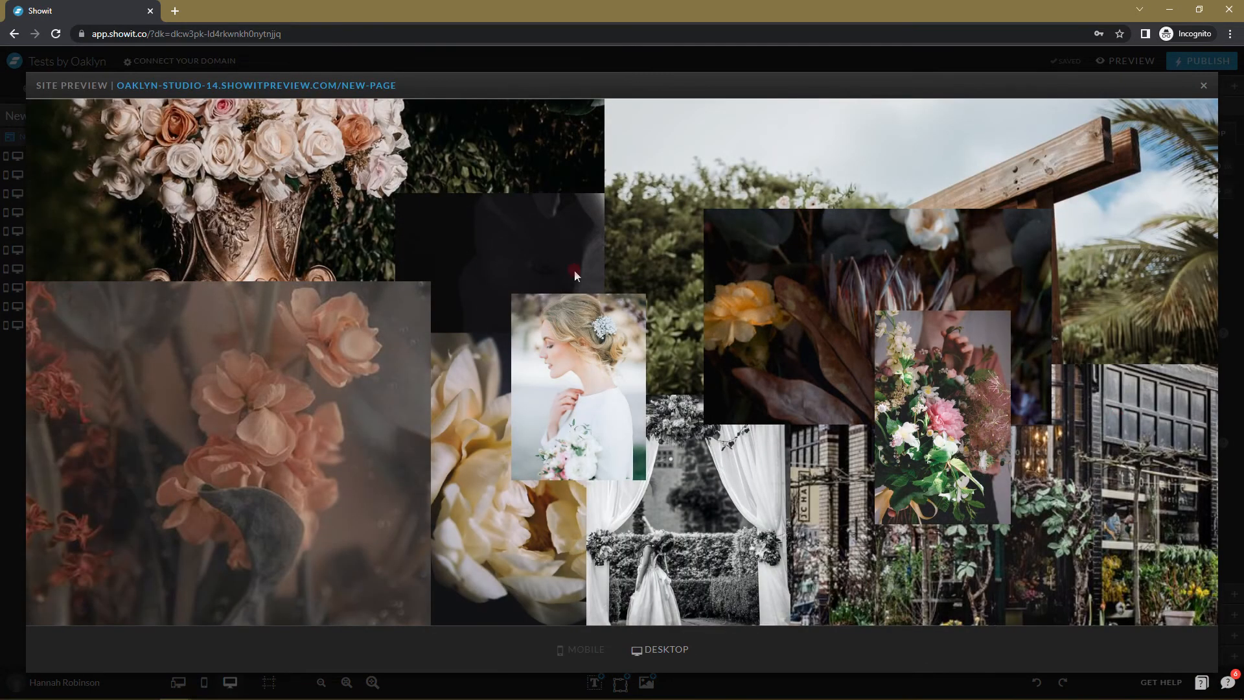
pyautogui.click(1203, 86)
pyautogui.click(857, 180)
pyautogui.click(282, 285)
pyautogui.moveTo(50, 327); pyautogui.dragTo(61, 342)
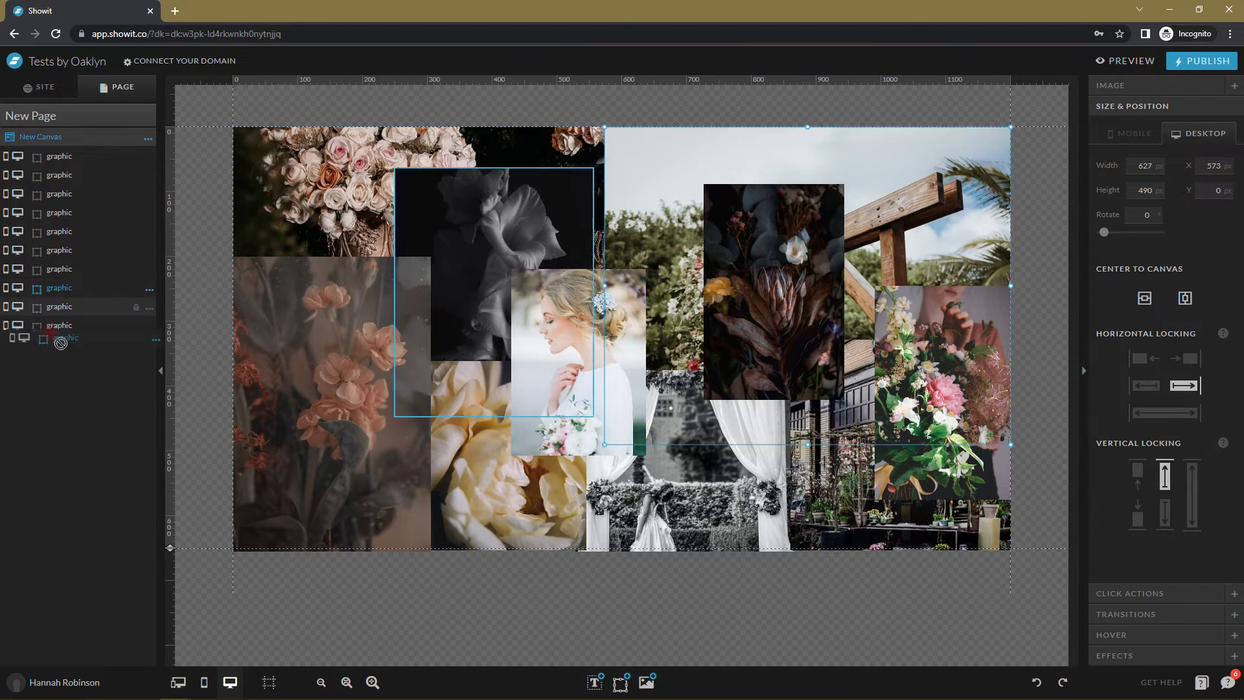
pyautogui.click(1125, 64)
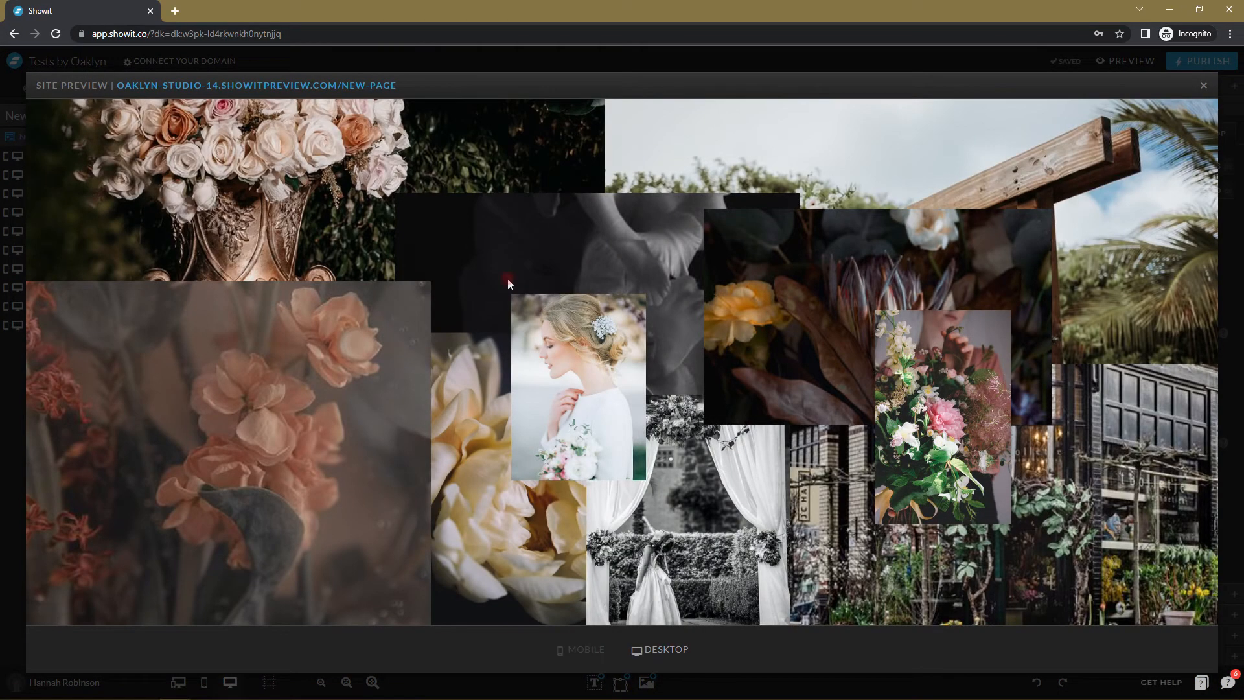
pyautogui.click(1205, 88)
# Lock the bride photo to the left edge and the bouquet photo to the right, then preview.
pyautogui.click(547, 378)
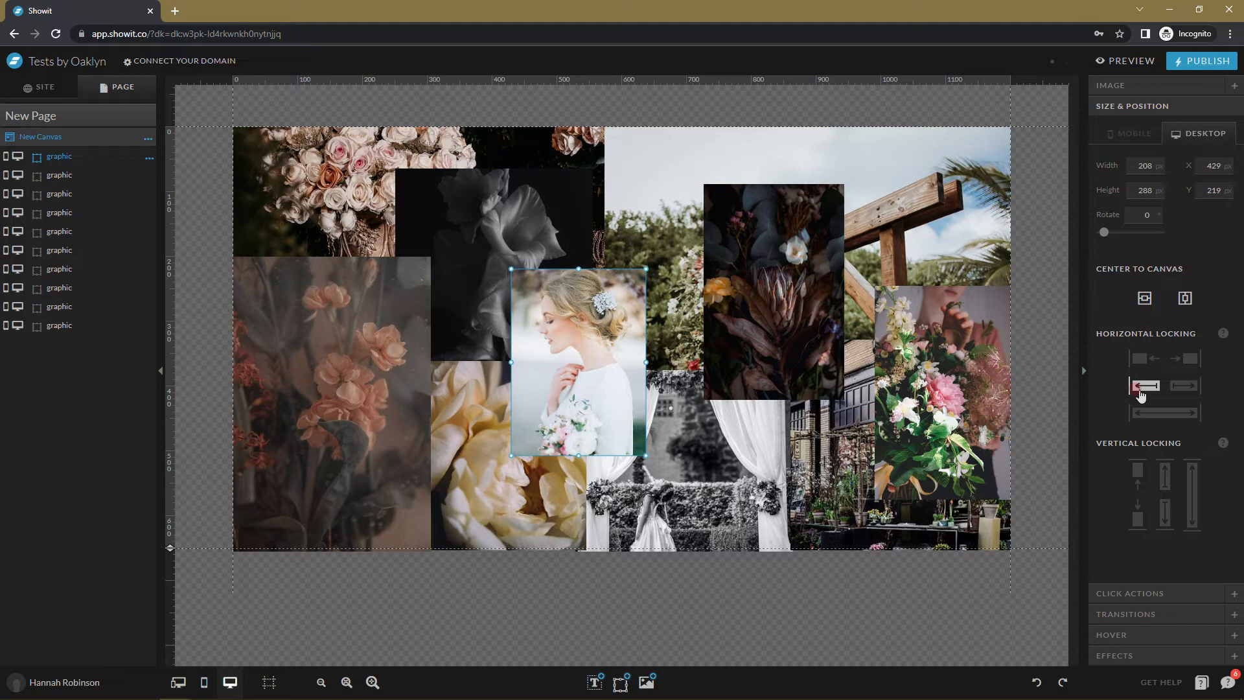
pyautogui.click(1139, 358)
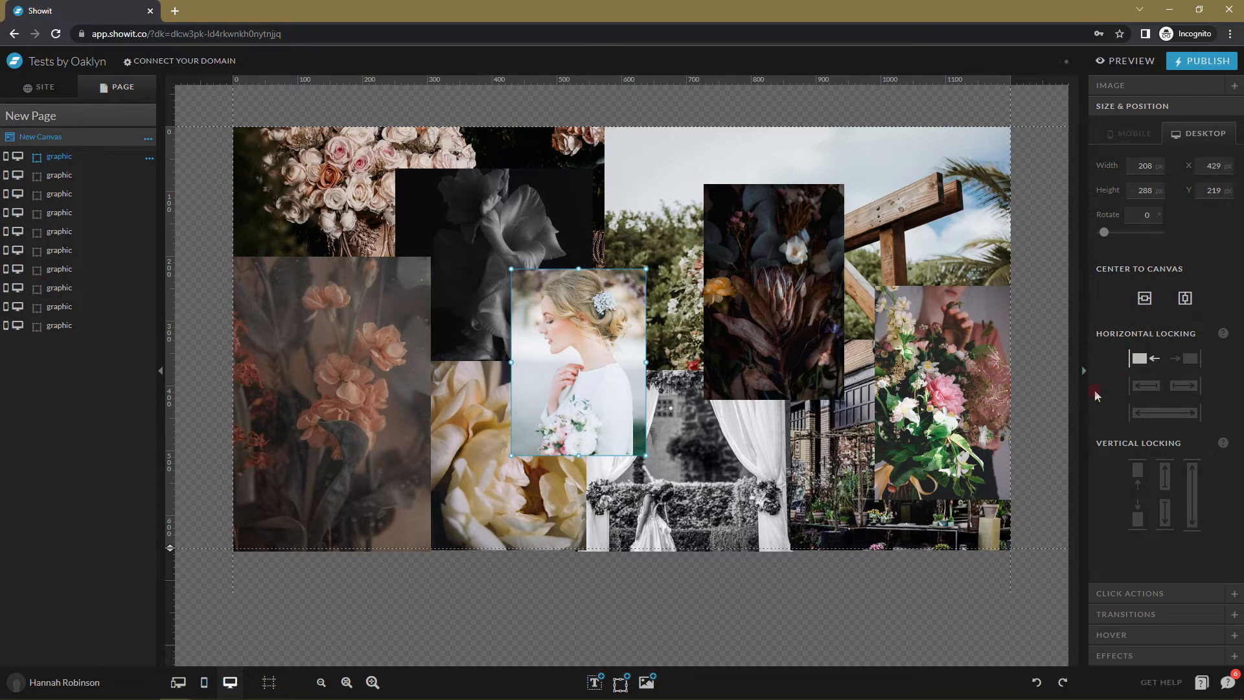
pyautogui.click(810, 299)
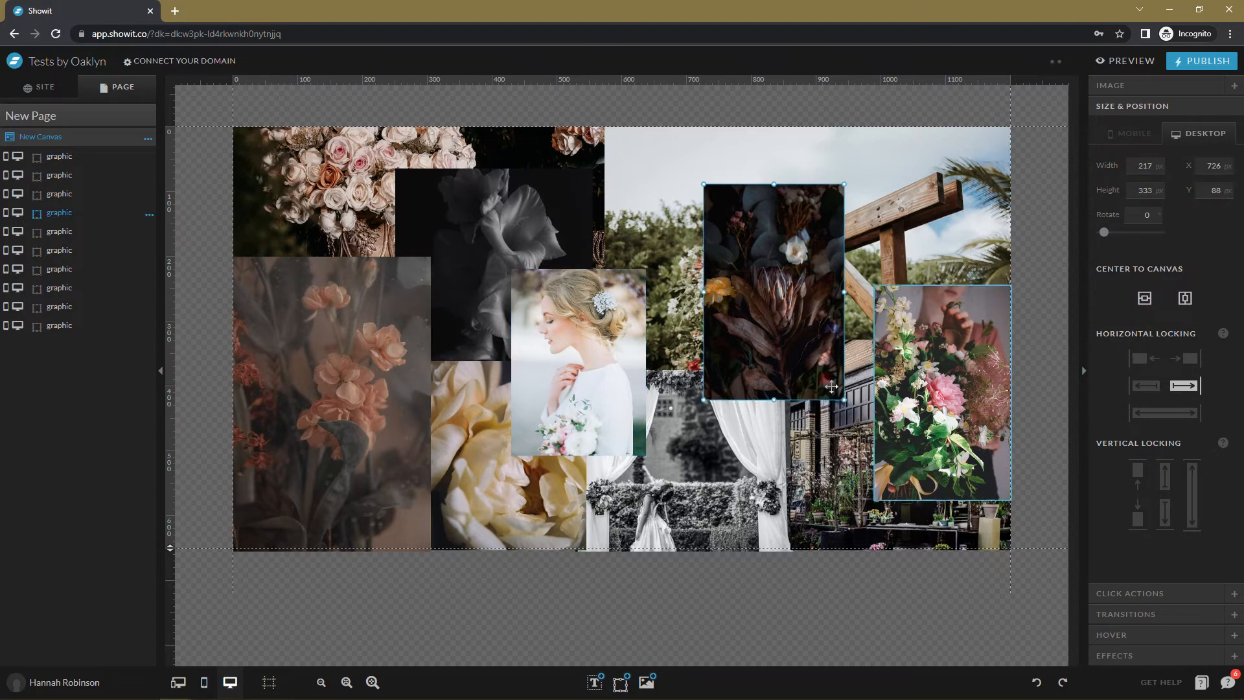
pyautogui.click(991, 371)
pyautogui.click(1190, 358)
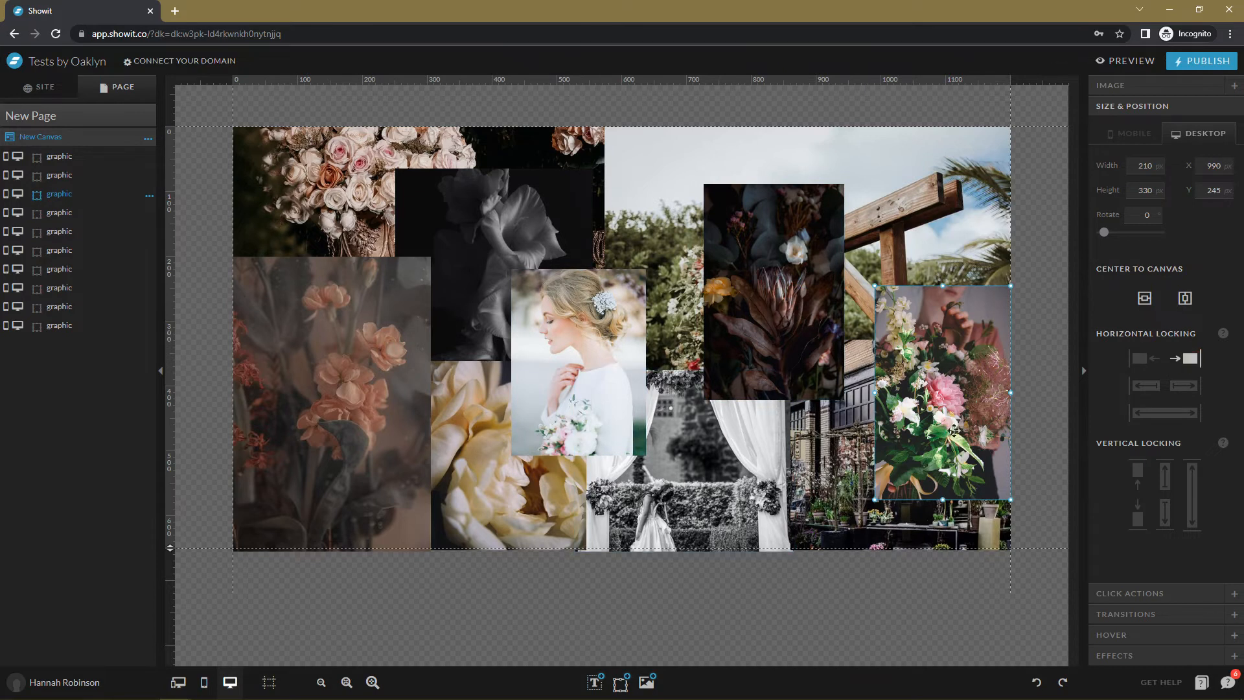
pyautogui.click(1127, 60)
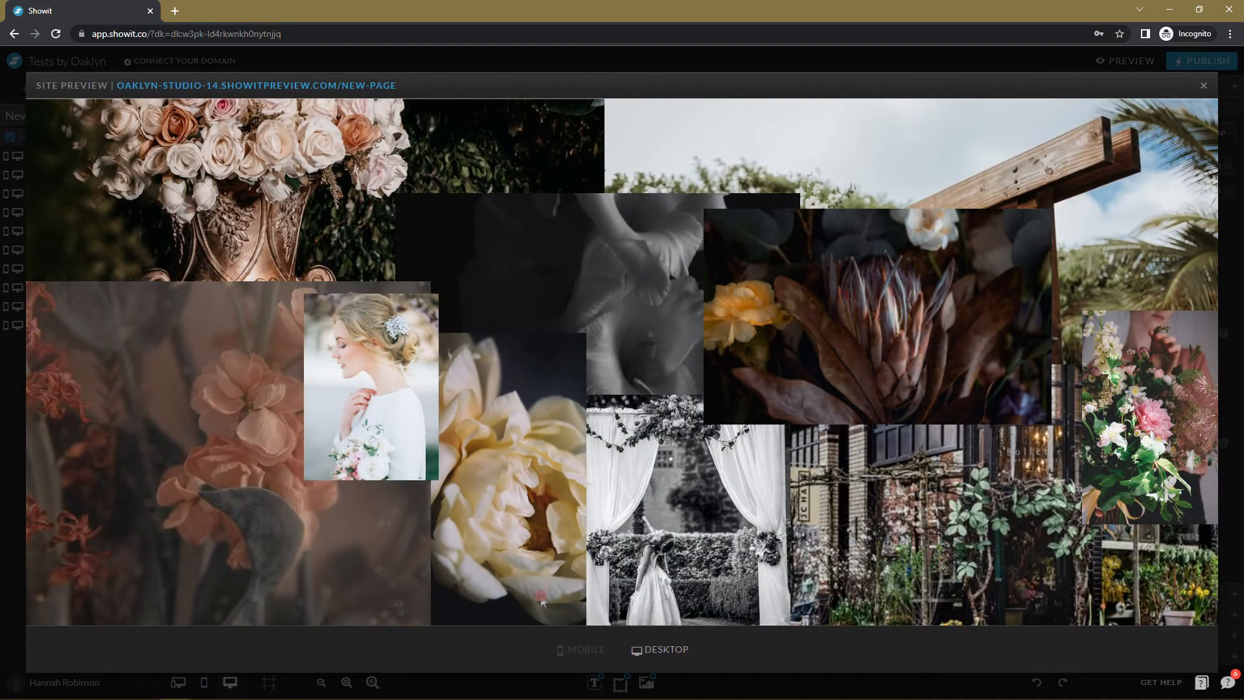
pyautogui.click(1201, 85)
pyautogui.click(750, 334)
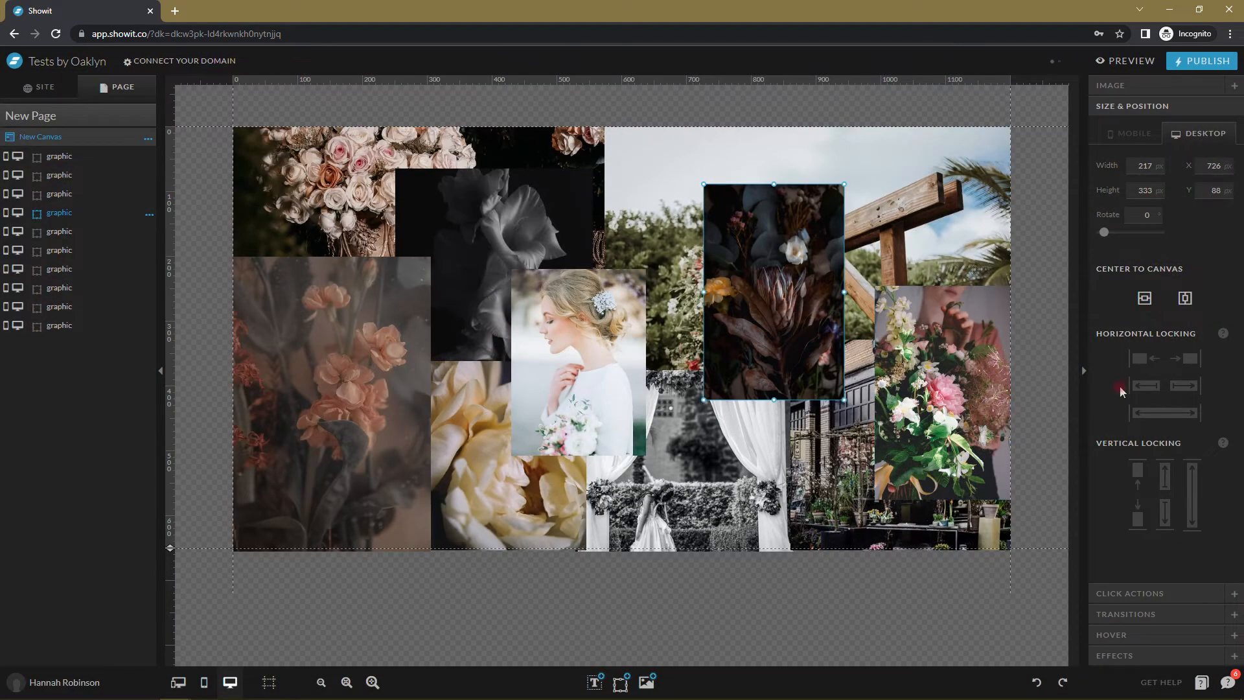
pyautogui.click(1128, 60)
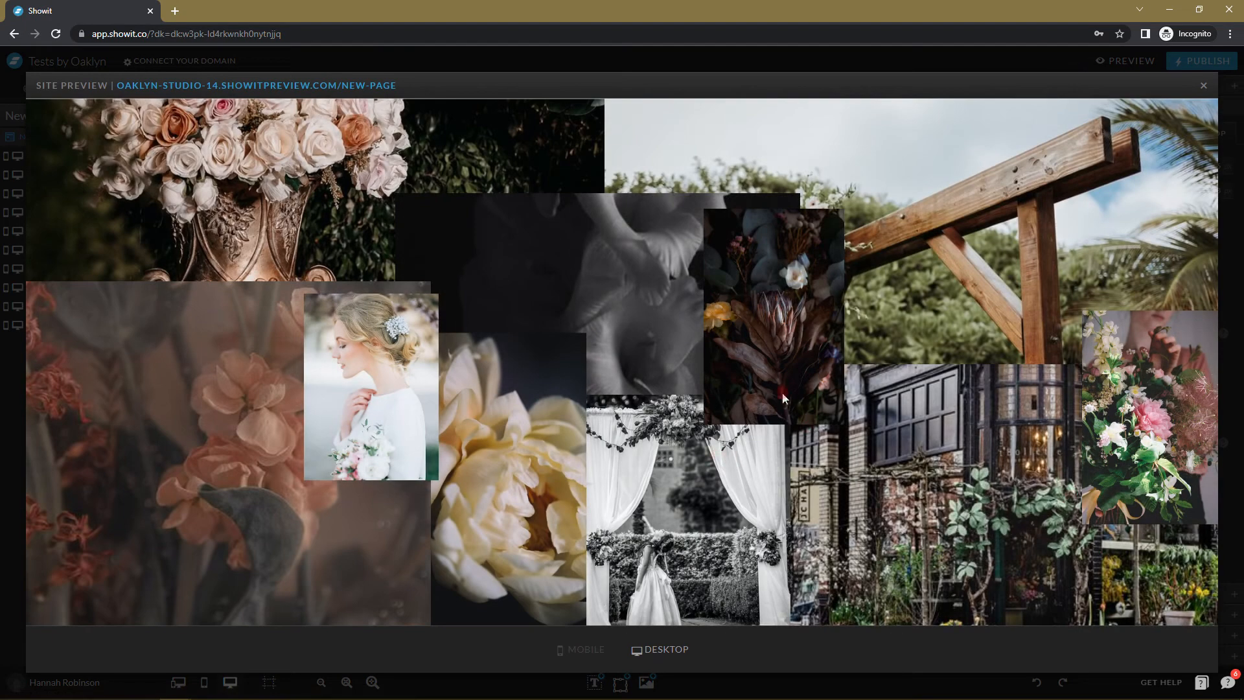
pyautogui.click(1207, 83)
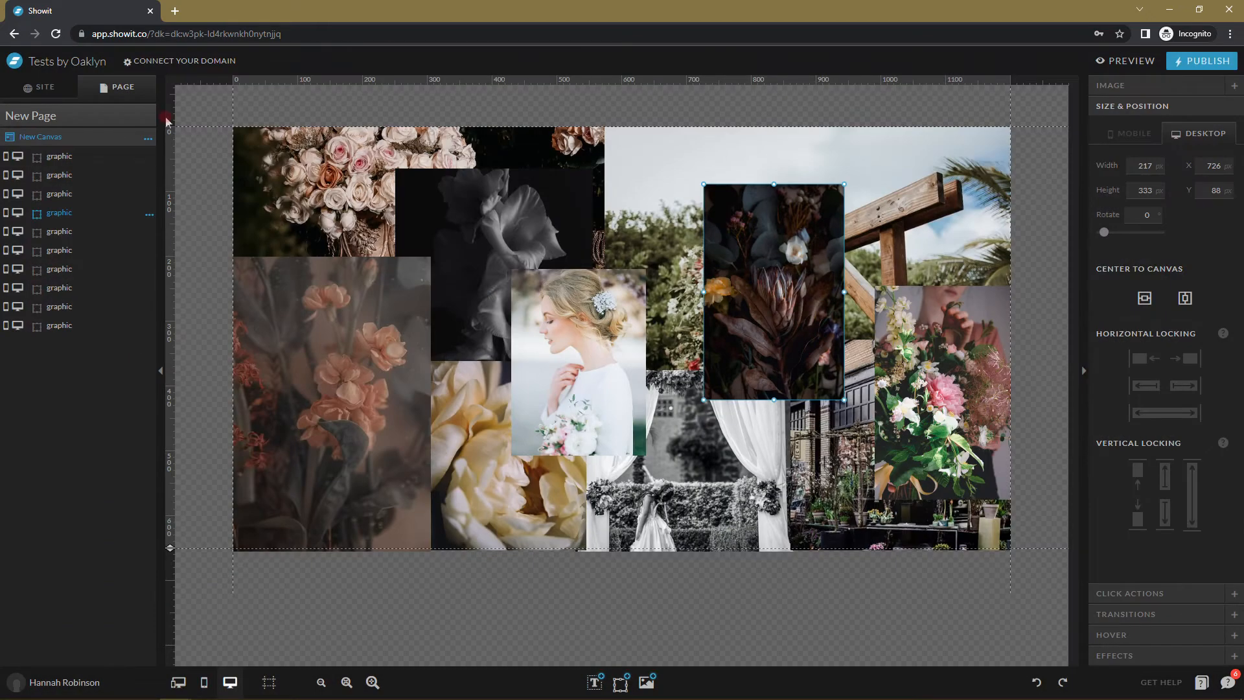
pyautogui.click(81, 157)
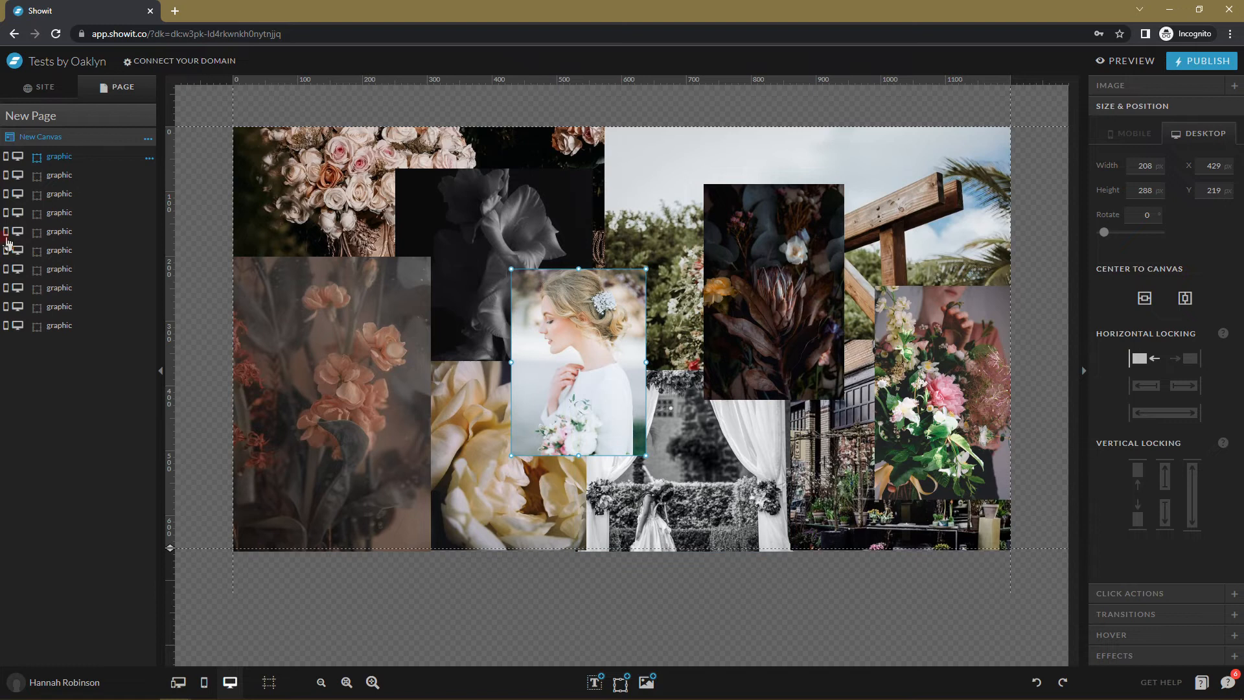
# Hide the bride, pink-flower, bouquet, protea, shopfront, peony, curtain and gladiolus photos on desktop.
pyautogui.click(17, 156)
pyautogui.click(18, 175)
pyautogui.click(17, 193)
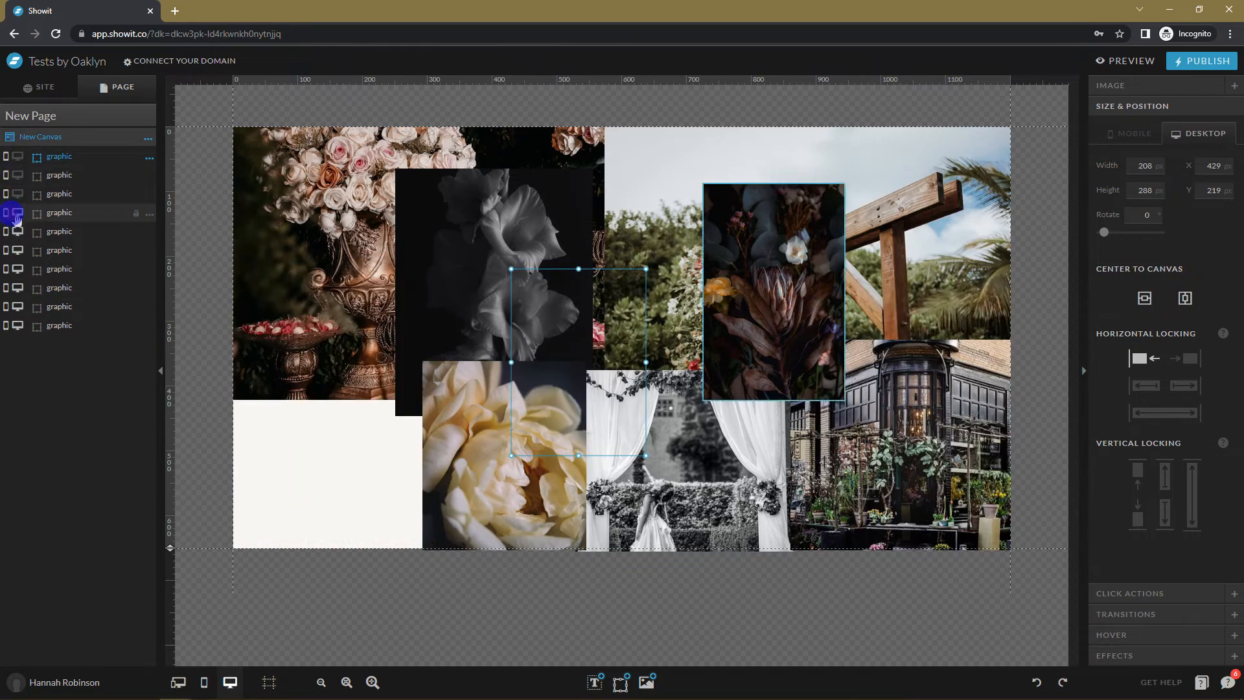
pyautogui.click(17, 213)
pyautogui.click(17, 231)
pyautogui.click(17, 250)
pyautogui.click(17, 268)
pyautogui.click(18, 288)
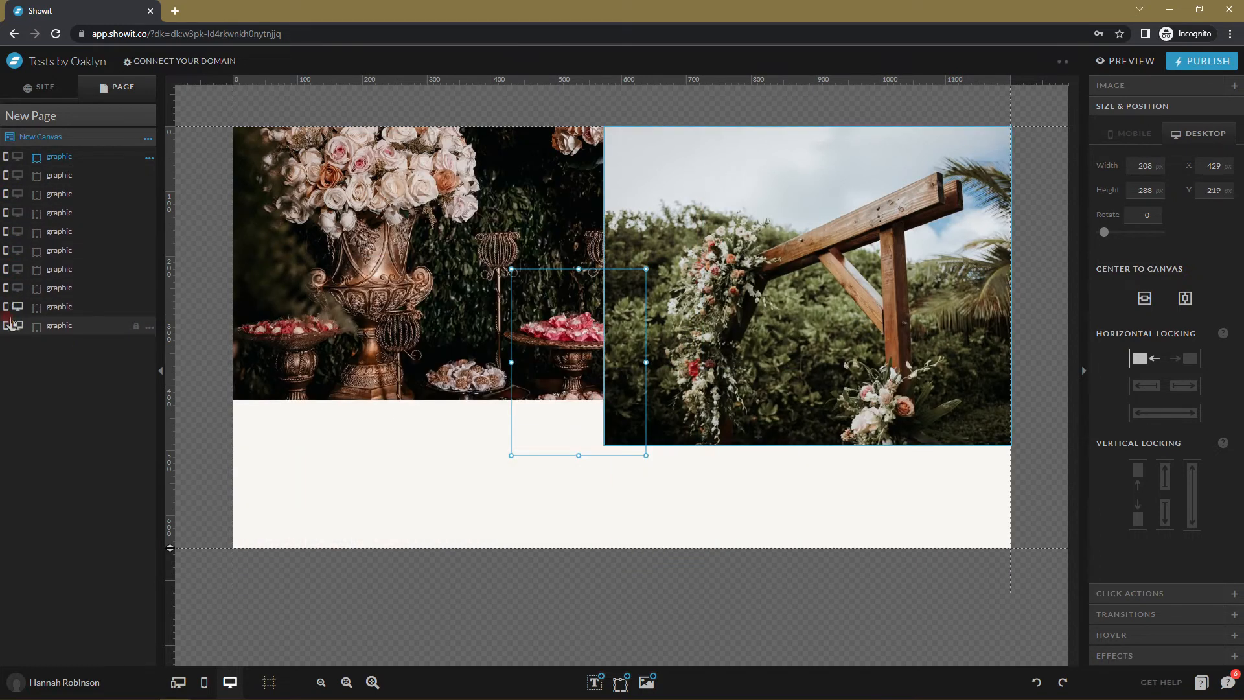
pyautogui.click(18, 325)
pyautogui.click(18, 307)
pyautogui.click(17, 325)
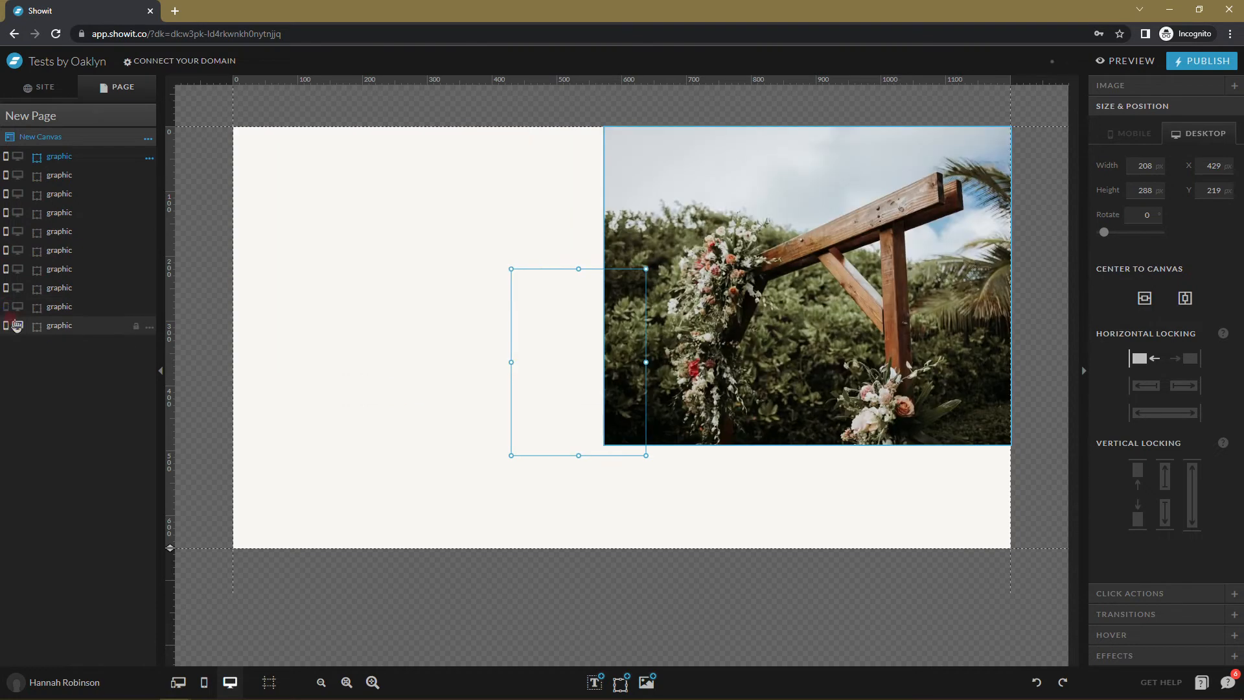
pyautogui.click(18, 307)
pyautogui.click(336, 454)
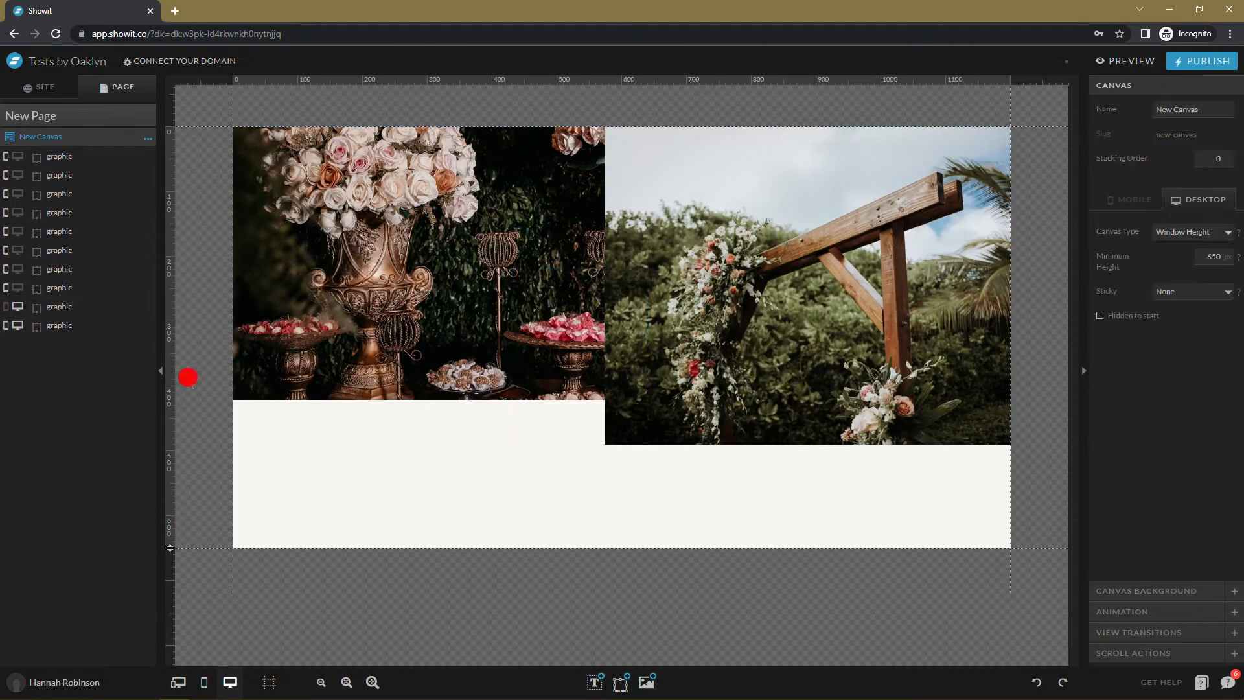
pyautogui.doubleClick(11, 269)
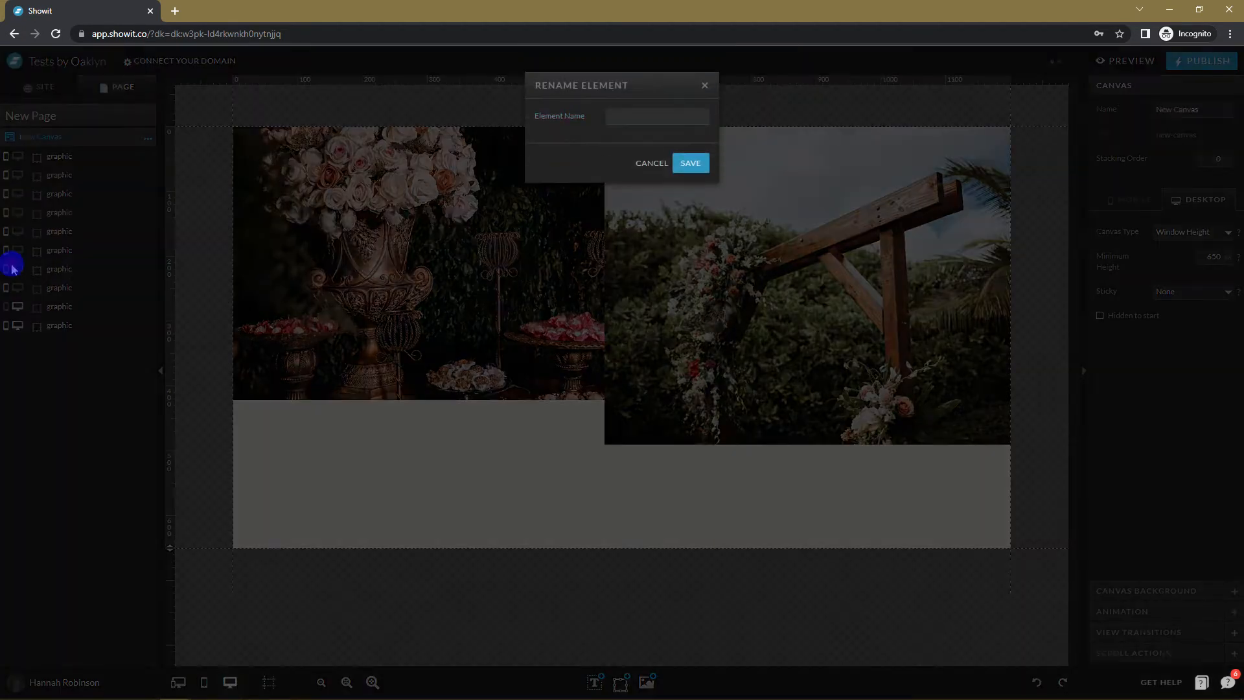
pyautogui.click(13, 269)
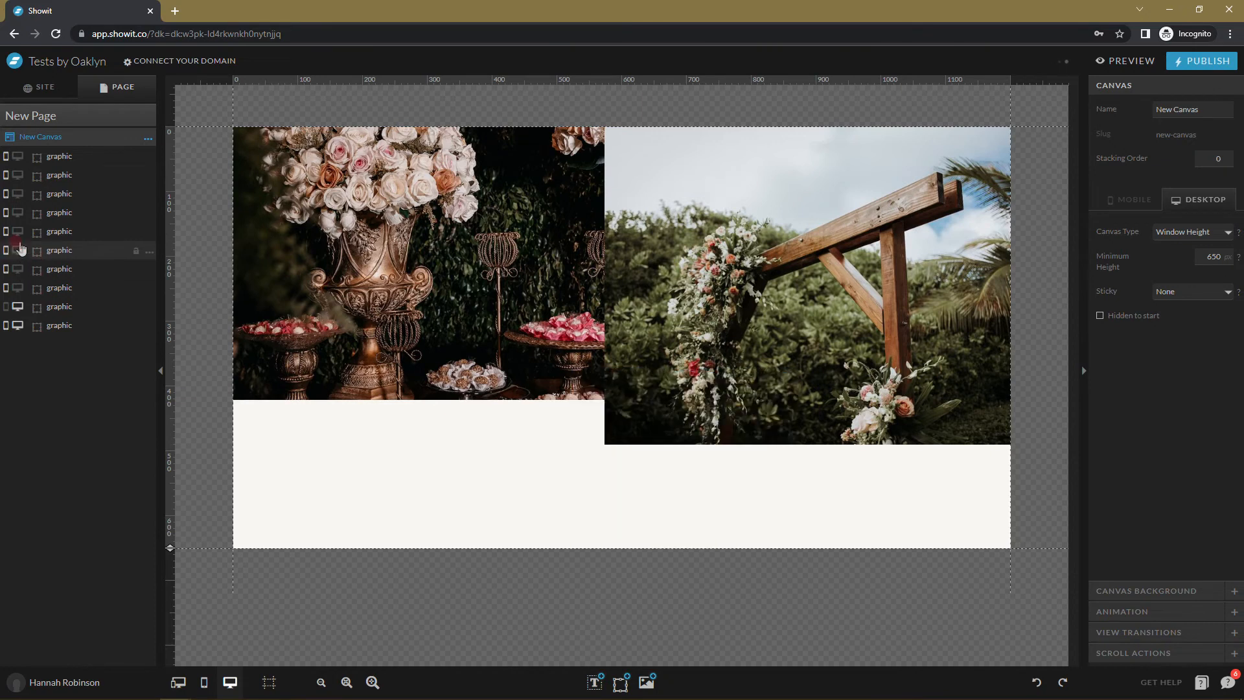
pyautogui.click(20, 249)
pyautogui.doubleClick(19, 231)
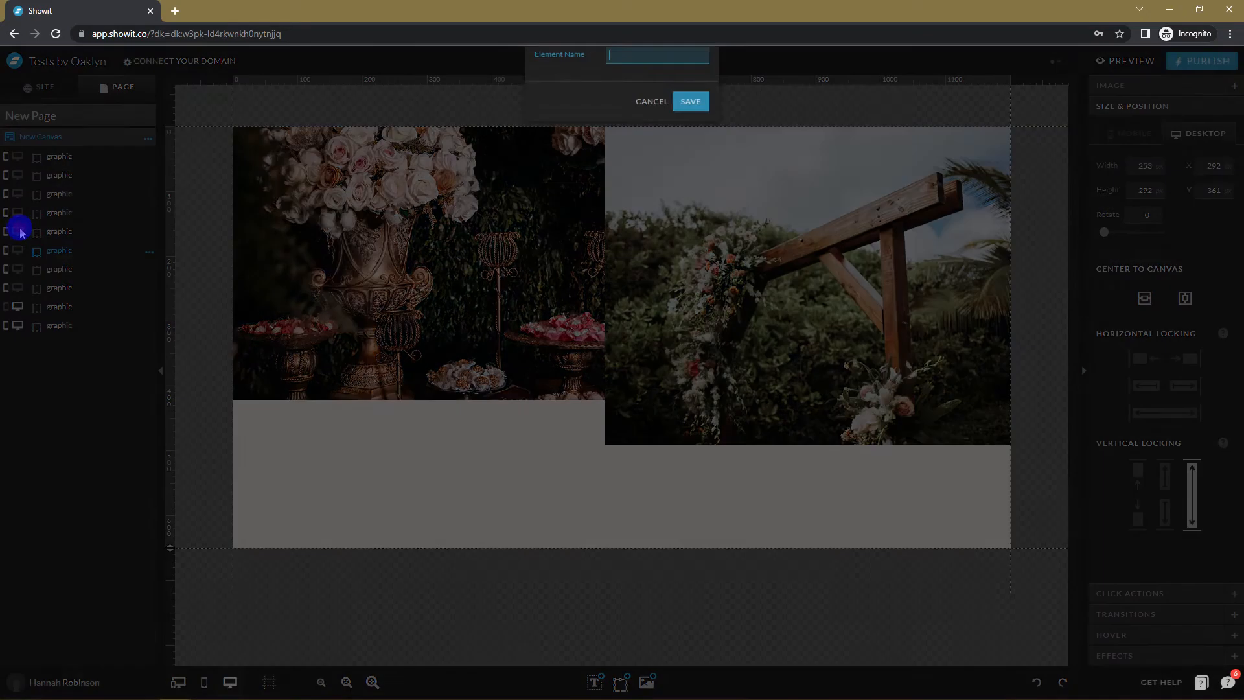
pyautogui.click(19, 231)
pyautogui.click(82, 306)
pyautogui.click(586, 434)
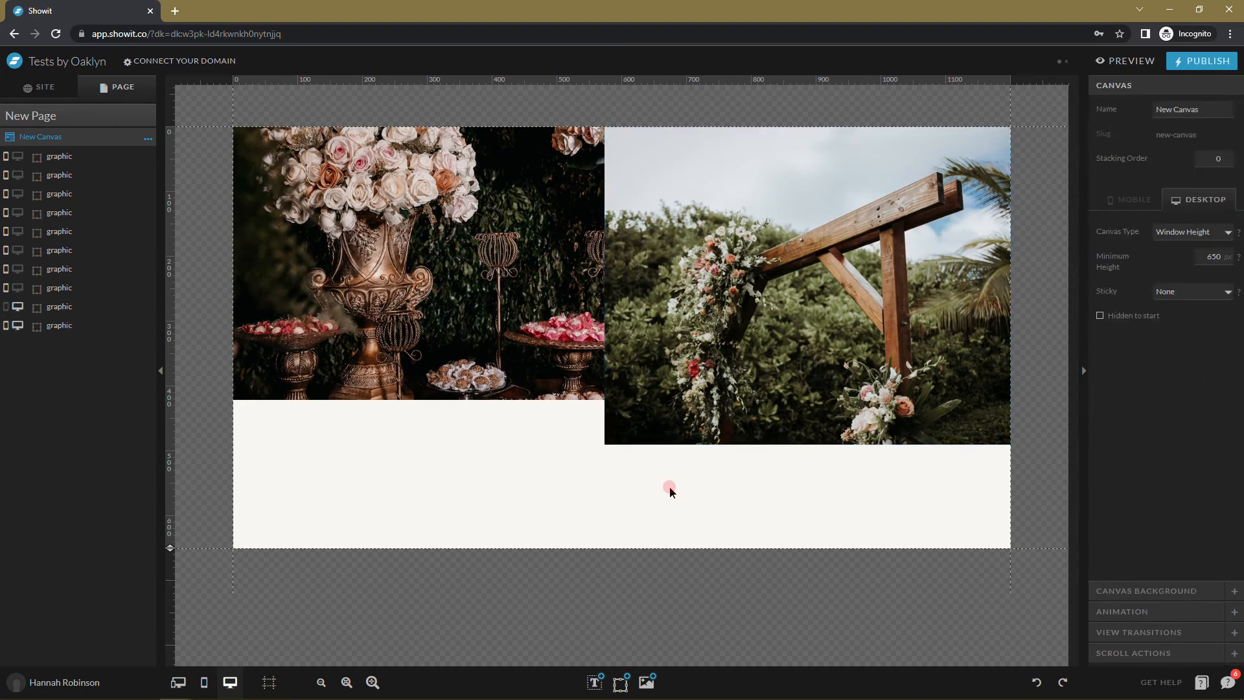
# Try a dark taupe canvas background, then revert it to off-white.
pyautogui.click(1215, 590)
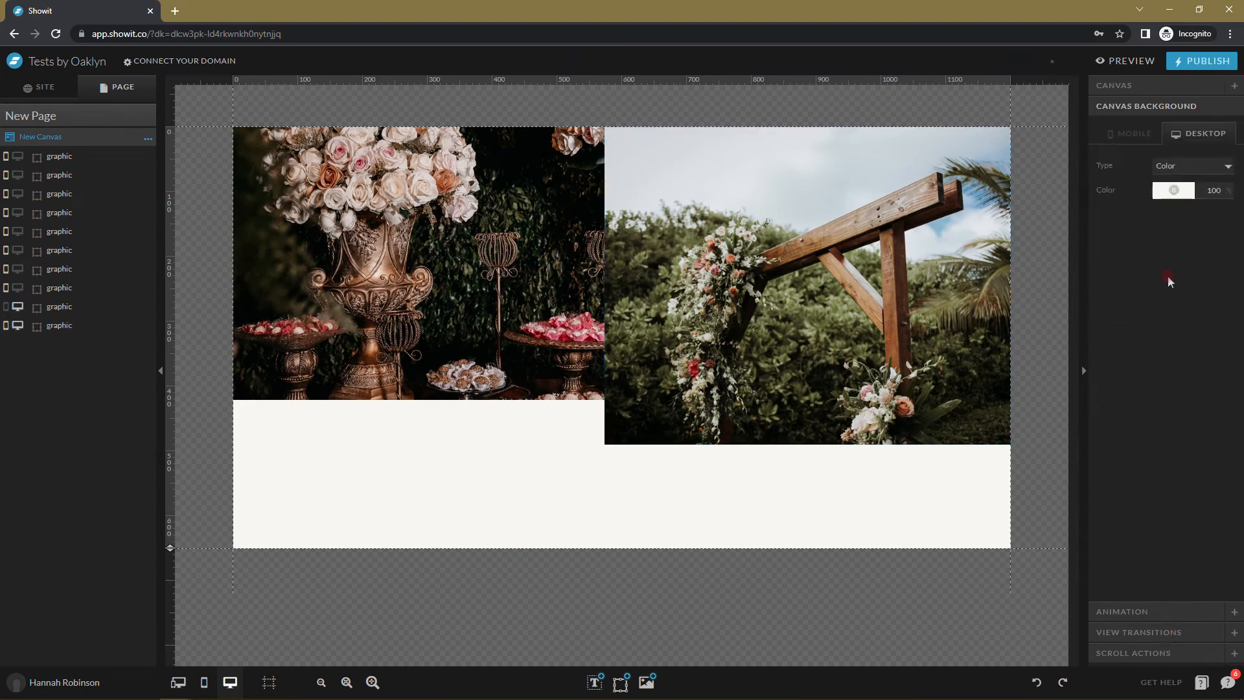
pyautogui.click(1171, 184)
pyautogui.click(1035, 297)
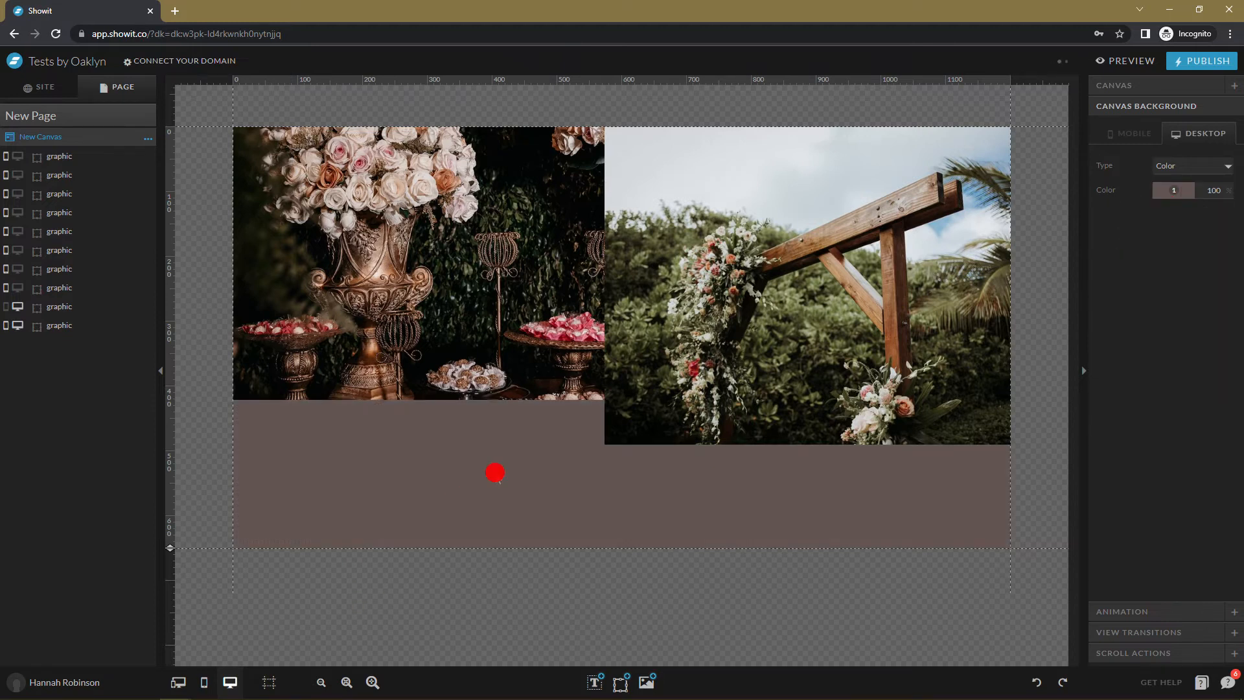
pyautogui.click(1100, 85)
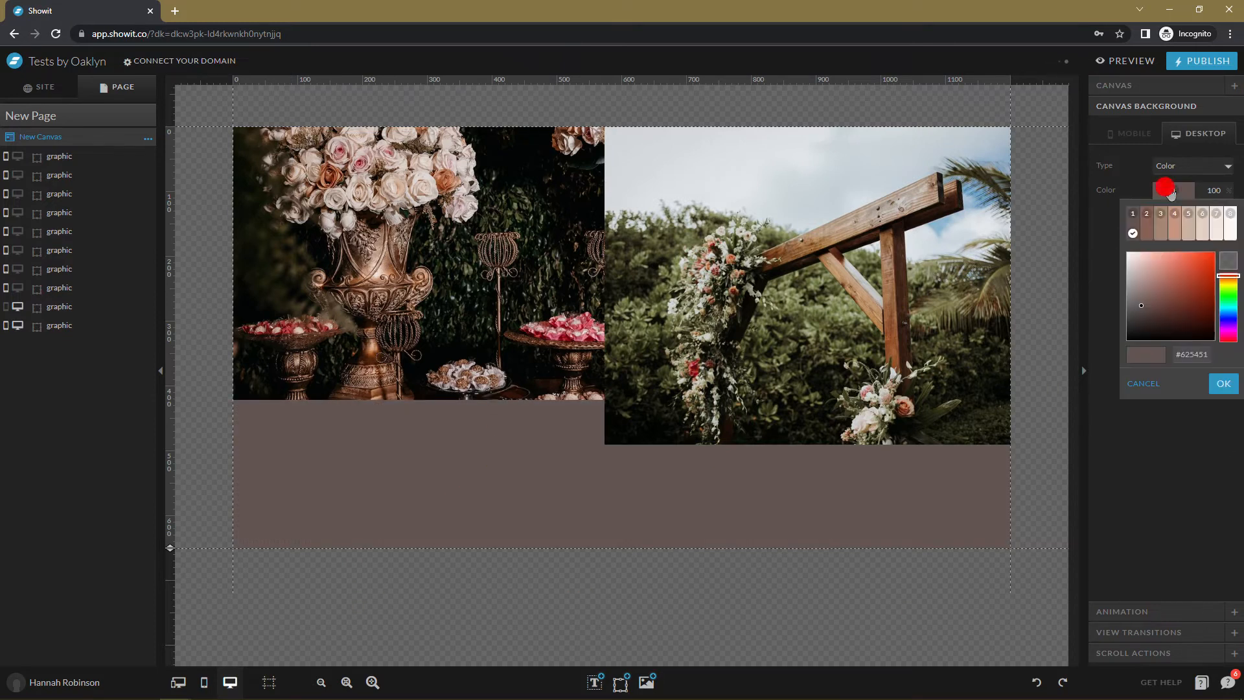
pyautogui.click(1230, 223)
pyautogui.click(502, 413)
# Select the dessert-table photo and bring up its transition settings.
pyautogui.click(520, 300)
pyautogui.click(494, 303)
pyautogui.click(1143, 614)
# Give the dessert-table photo a Fade transition with a 0.5-second delay.
pyautogui.click(1191, 206)
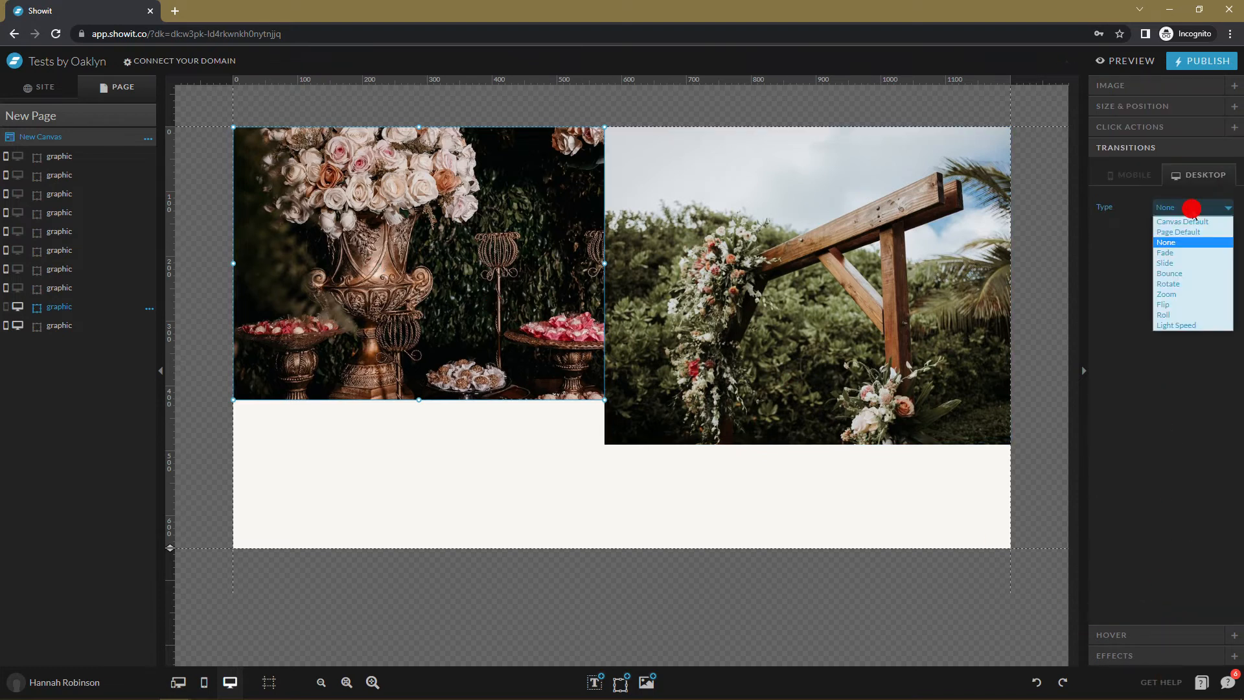
pyautogui.click(1184, 253)
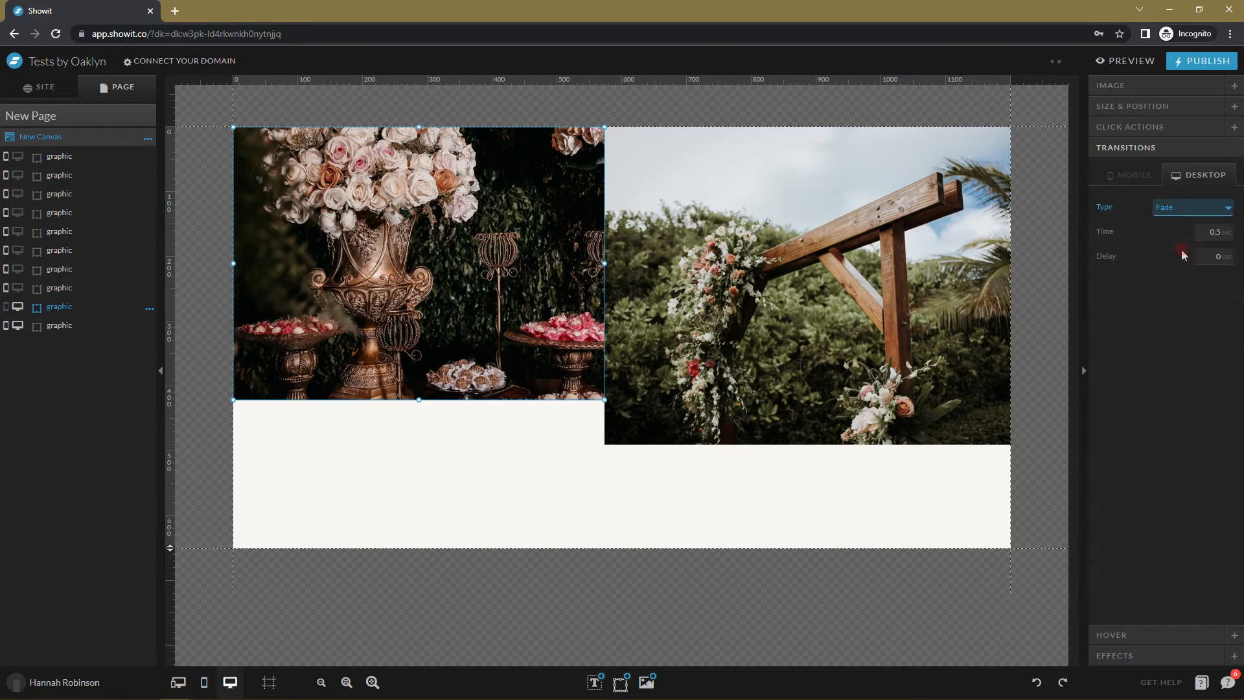
pyautogui.click(1207, 256)
pyautogui.write('.5')
pyautogui.click(1211, 273)
pyautogui.click(1198, 231)
# Give the arch photo a 1-second Fade with 0.75-second delay, then preview the fade-ins.
pyautogui.click(750, 394)
pyautogui.click(1193, 208)
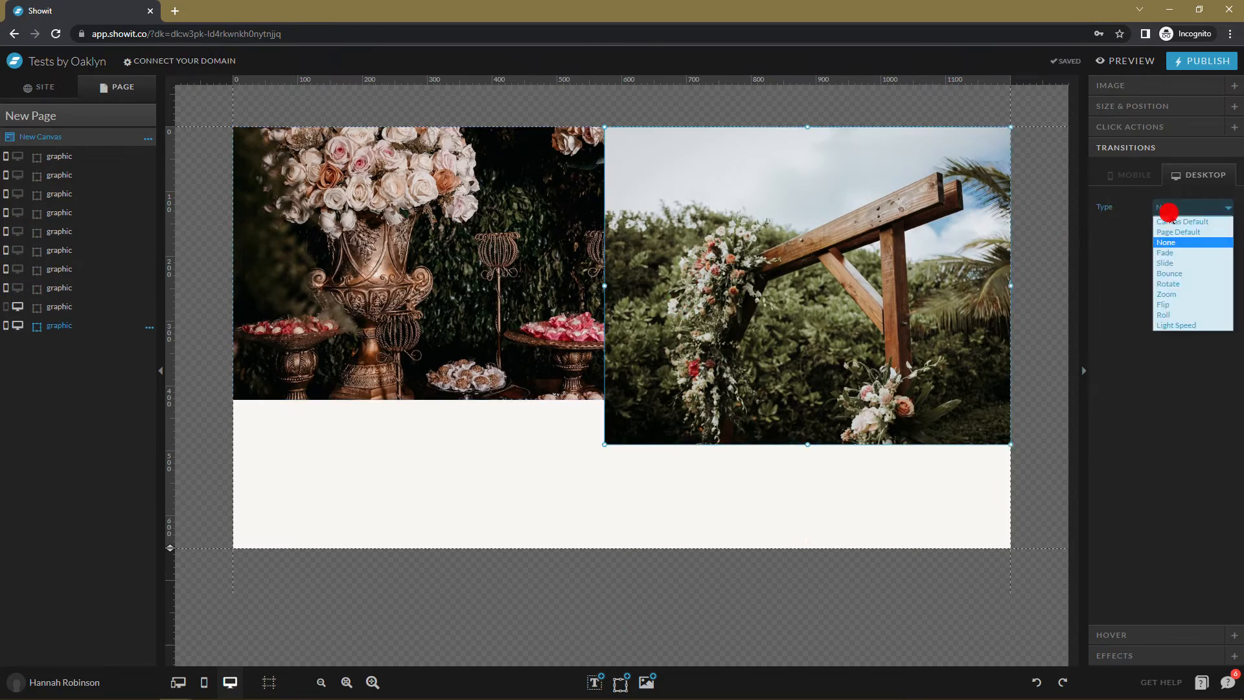
pyautogui.click(1176, 251)
pyautogui.click(1202, 254)
pyautogui.write('.75')
pyautogui.click(1239, 348)
pyautogui.click(1207, 233)
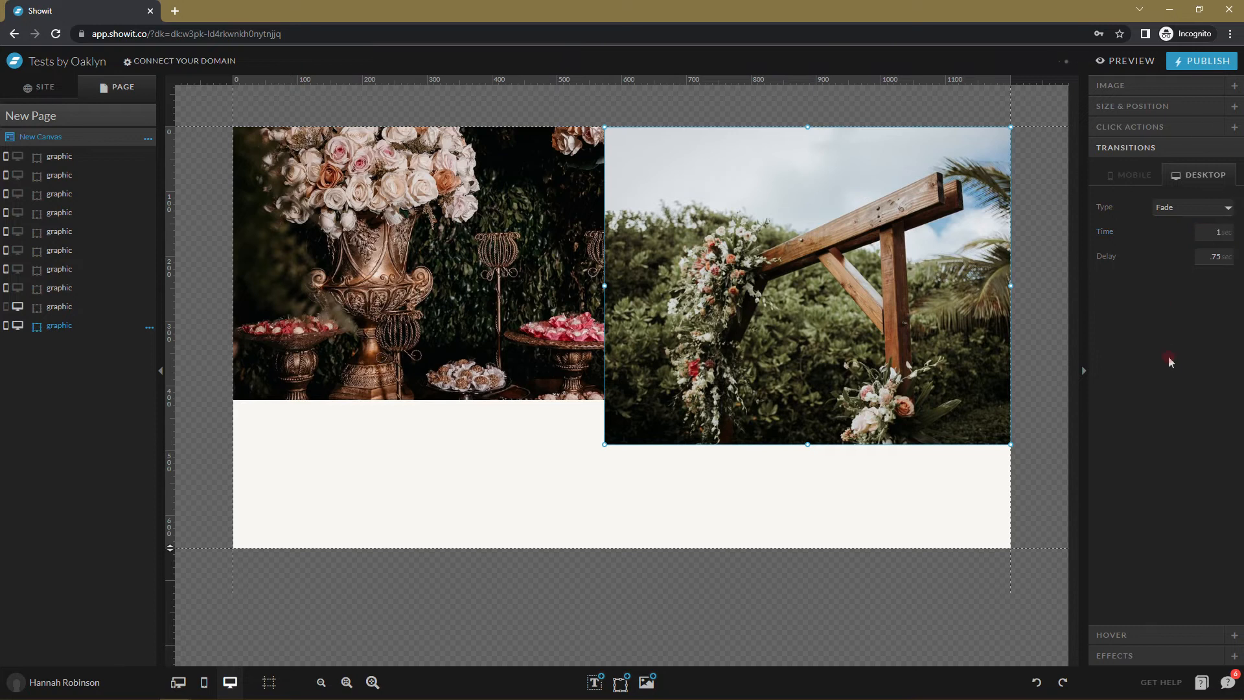
pyautogui.click(1128, 62)
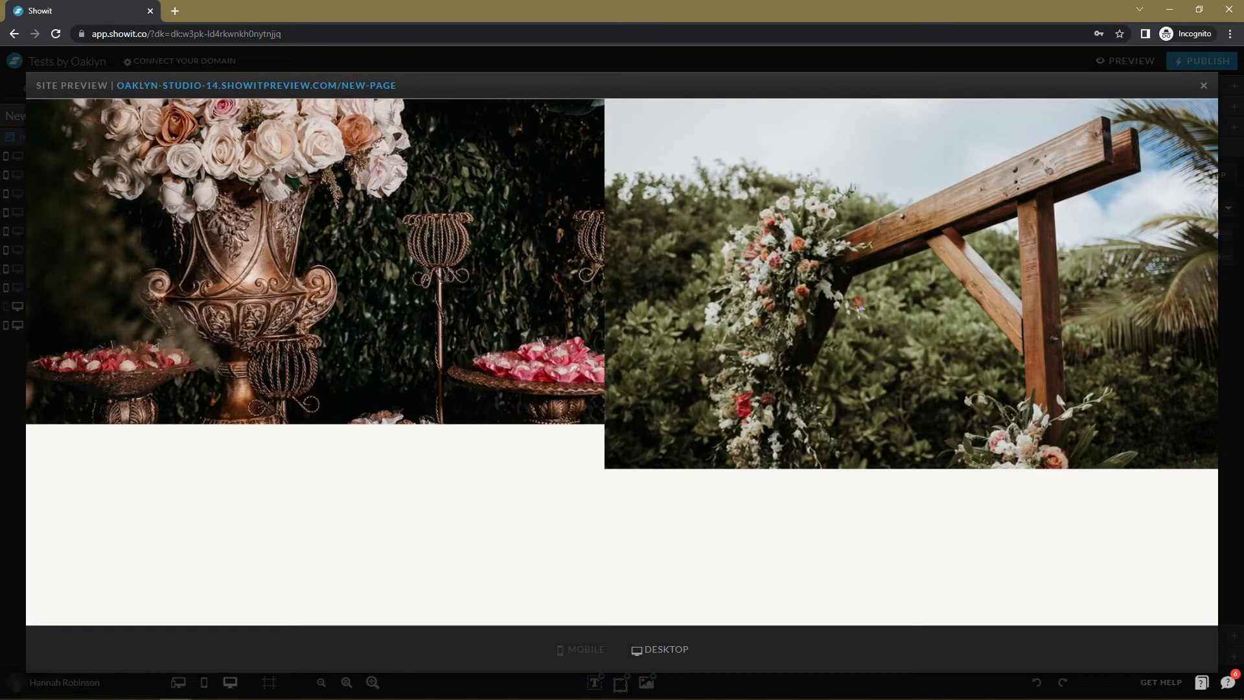
pyautogui.click(1204, 86)
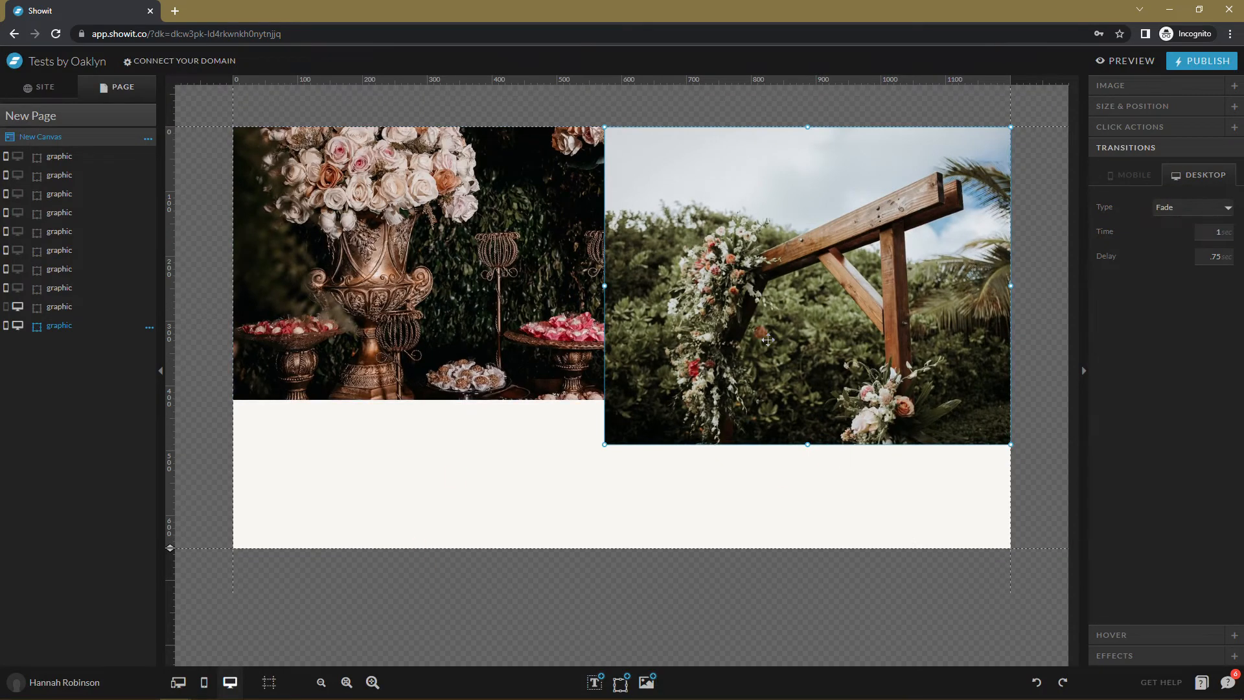
# Show the black-and-white flower and curtain photos on desktop and give the curtain a Fade transition.
pyautogui.click(26, 287)
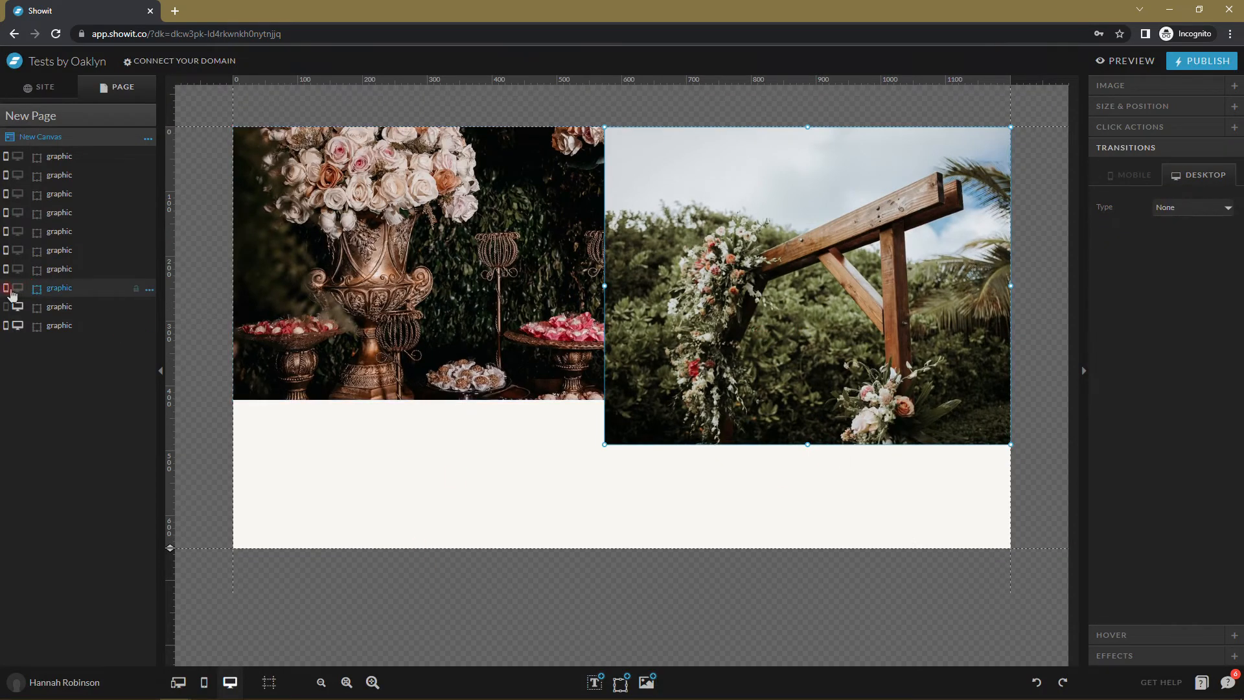
pyautogui.click(12, 292)
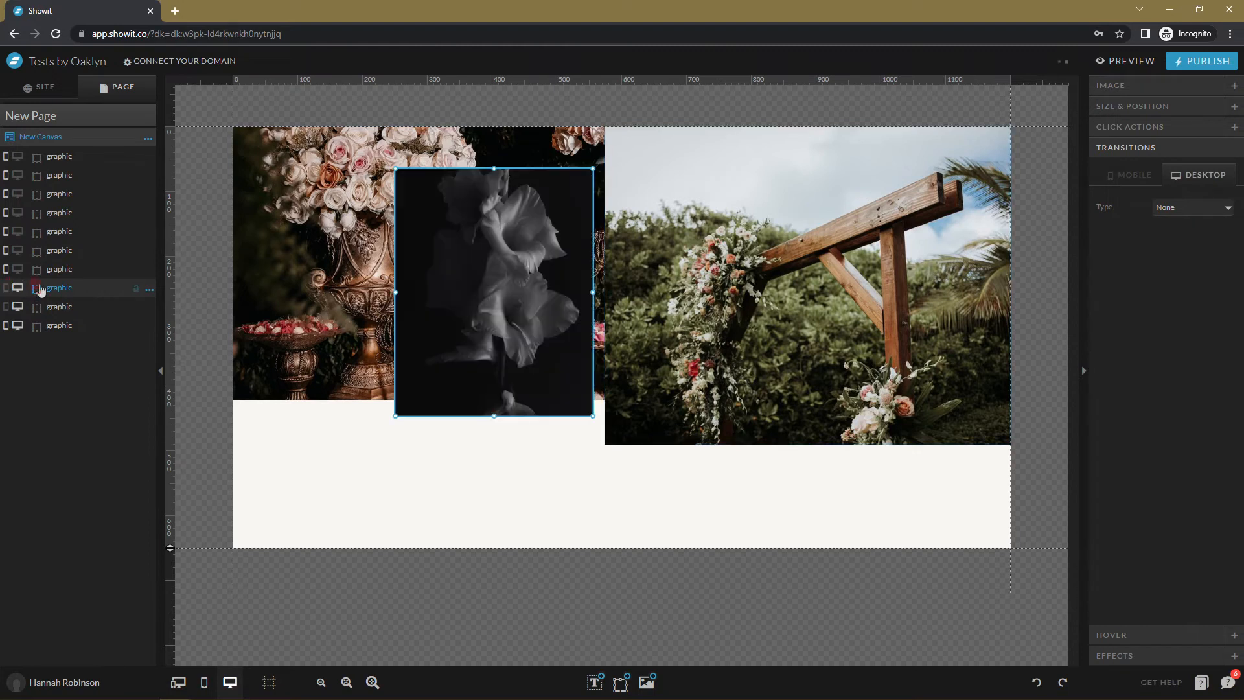
pyautogui.click(18, 269)
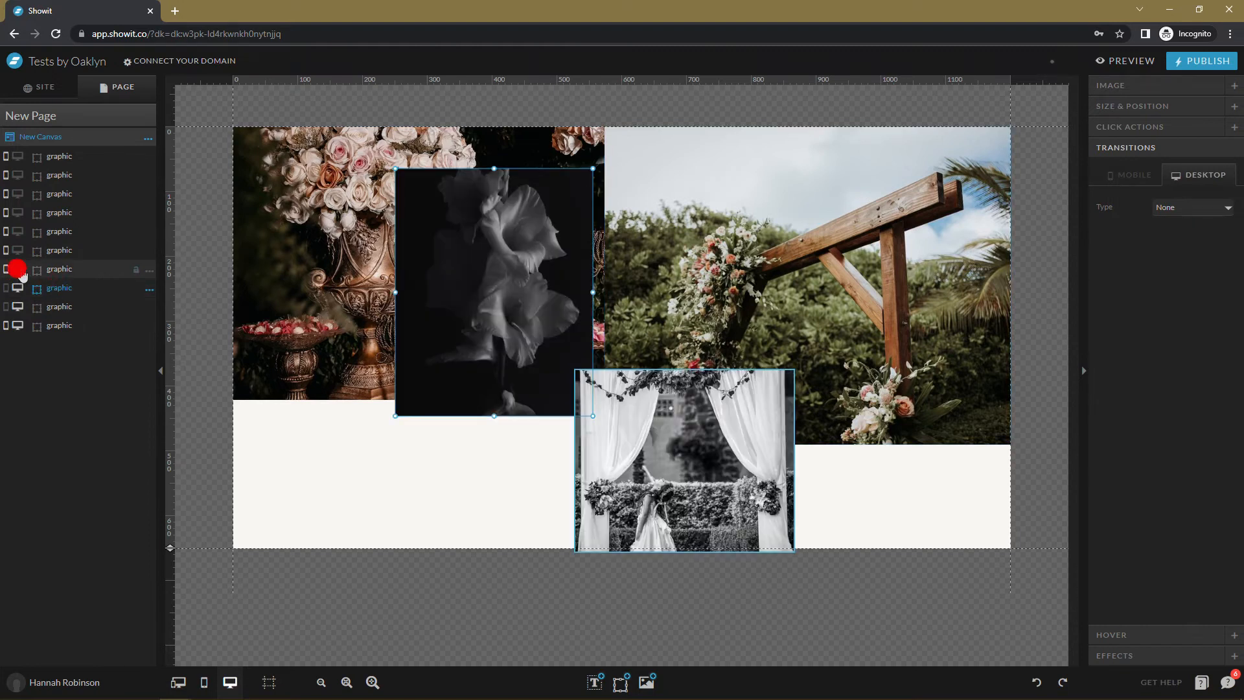
pyautogui.click(687, 478)
pyautogui.click(1131, 208)
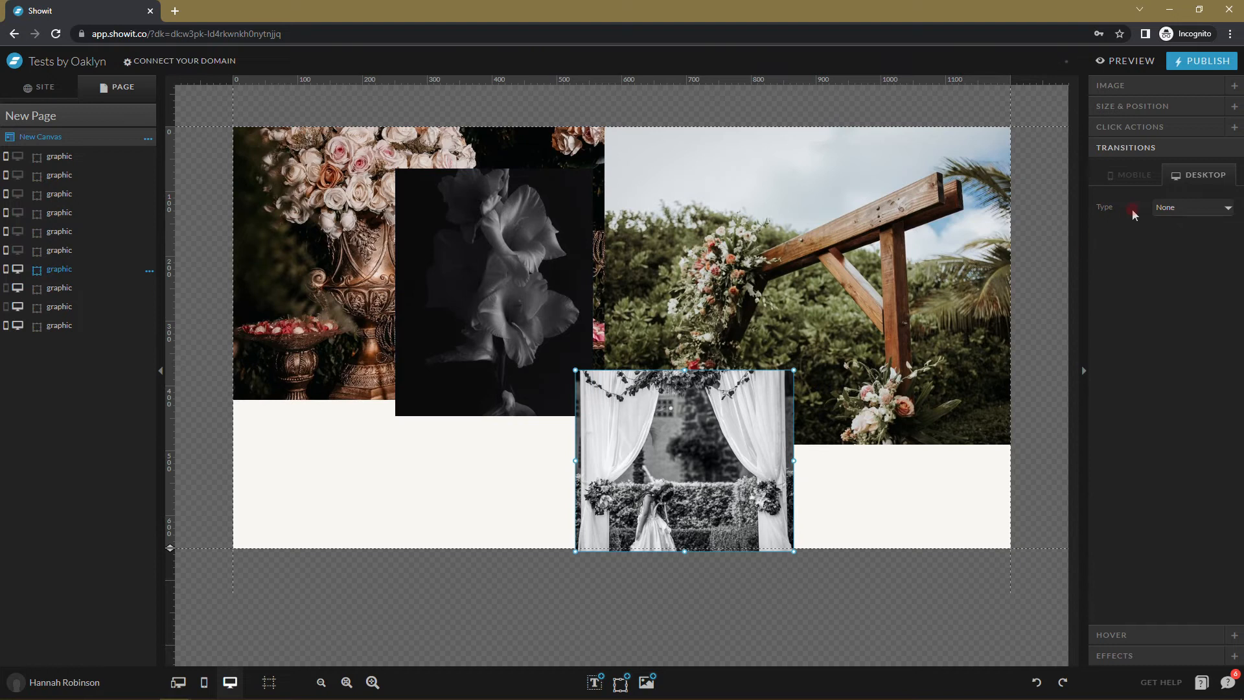
pyautogui.click(1167, 208)
pyautogui.click(1166, 250)
pyautogui.click(1195, 251)
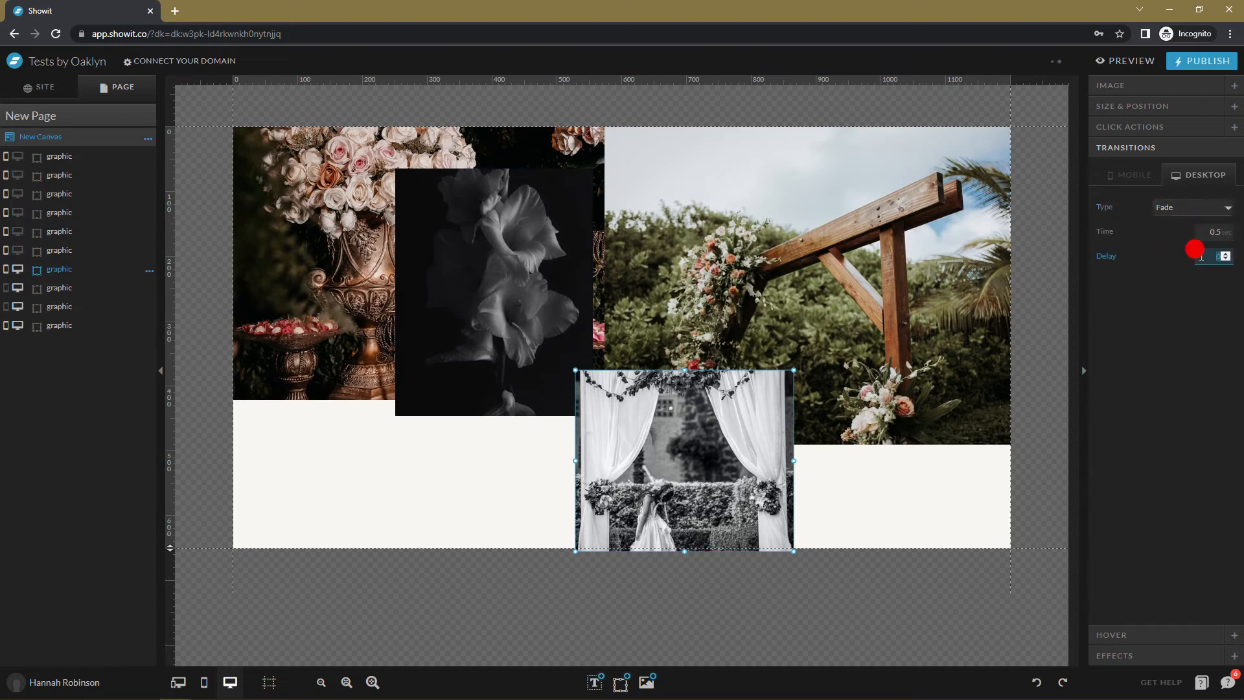
pyautogui.click(1207, 223)
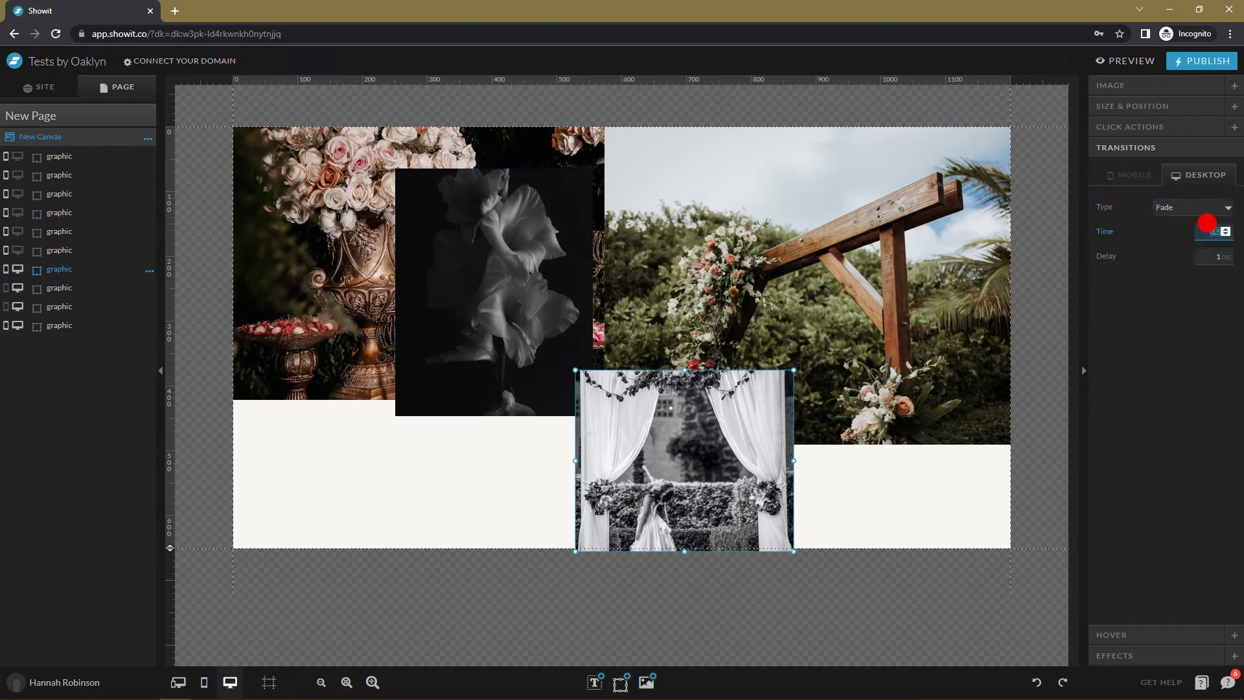
# Give the dark gladiolus photo a 1-second Fade with a 1.25-second delay.
pyautogui.click(457, 257)
pyautogui.click(1163, 207)
pyautogui.click(1157, 250)
pyautogui.click(1192, 256)
pyautogui.click(1195, 257)
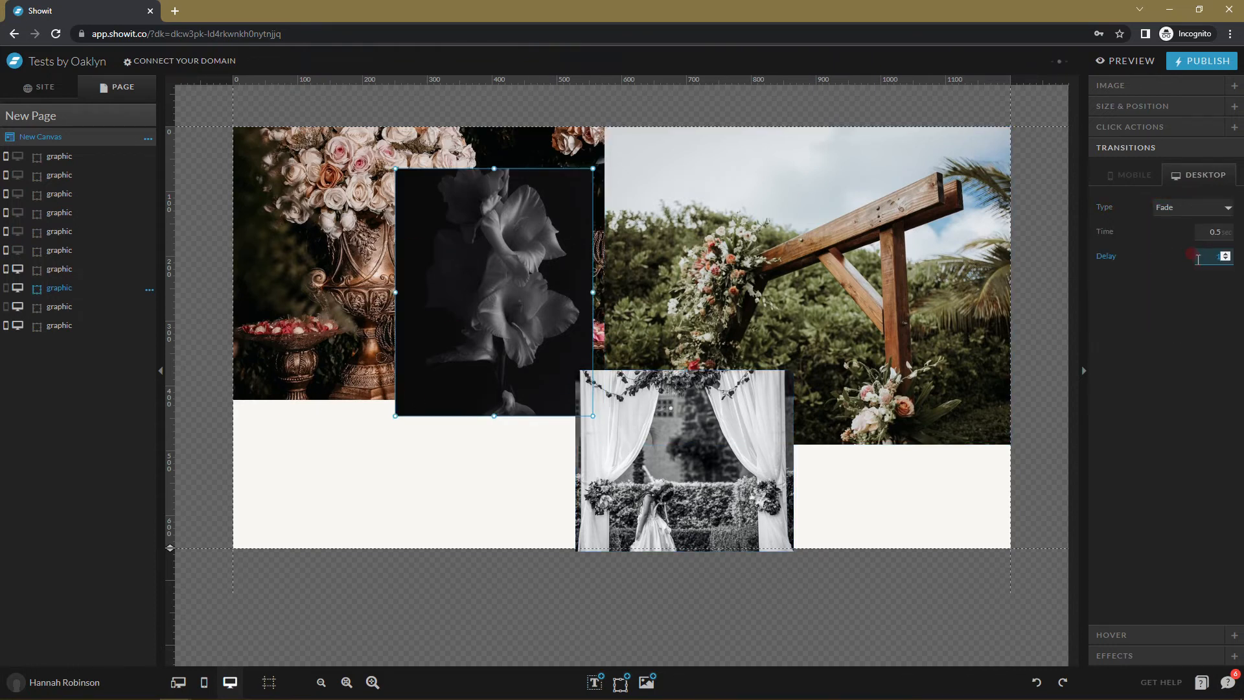
pyautogui.click(1197, 232)
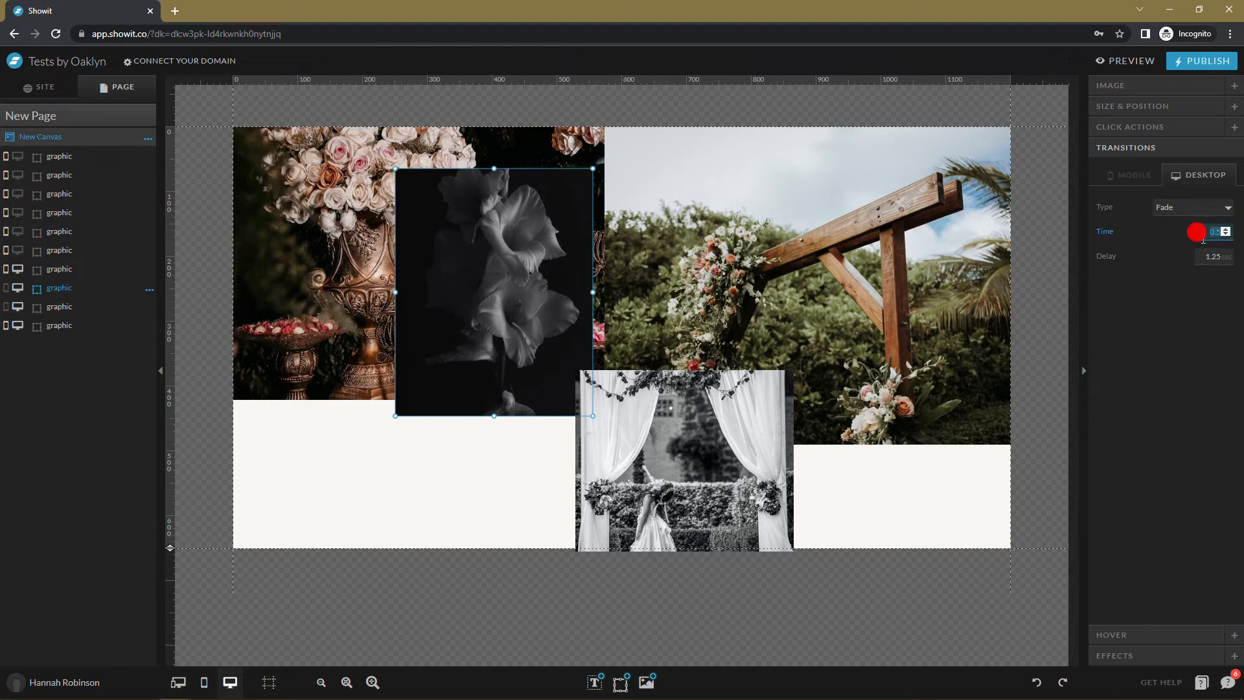
pyautogui.click(622, 466)
# Make the peony and building photos visible on desktop again.
pyautogui.click(17, 250)
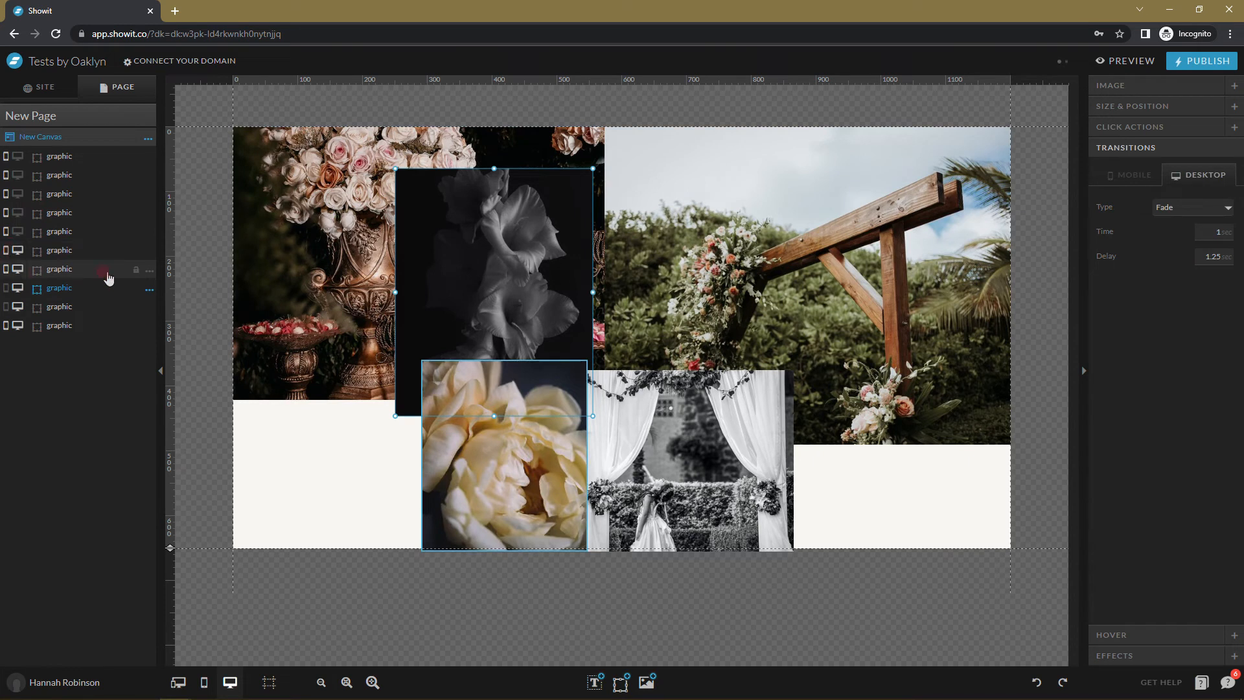
pyautogui.click(186, 375)
pyautogui.click(17, 231)
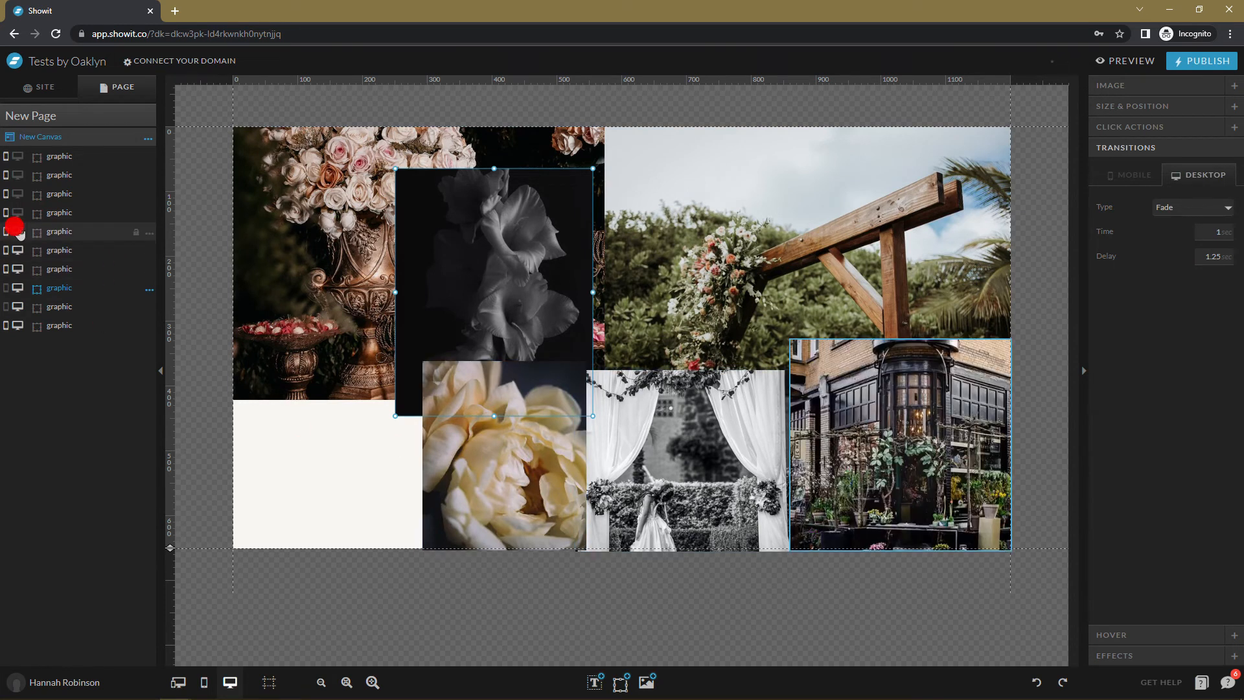
pyautogui.click(952, 374)
pyautogui.click(497, 281)
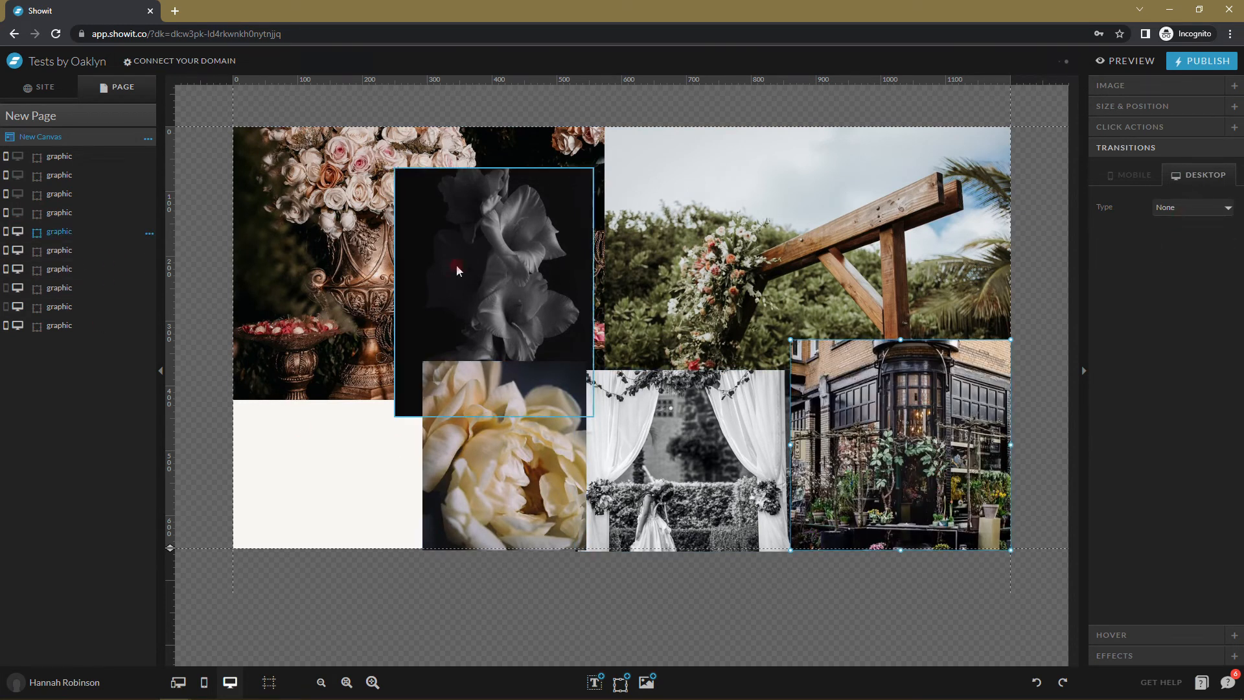
# Give the building photo a Fade transition with a 1.5-second delay.
pyautogui.click(882, 363)
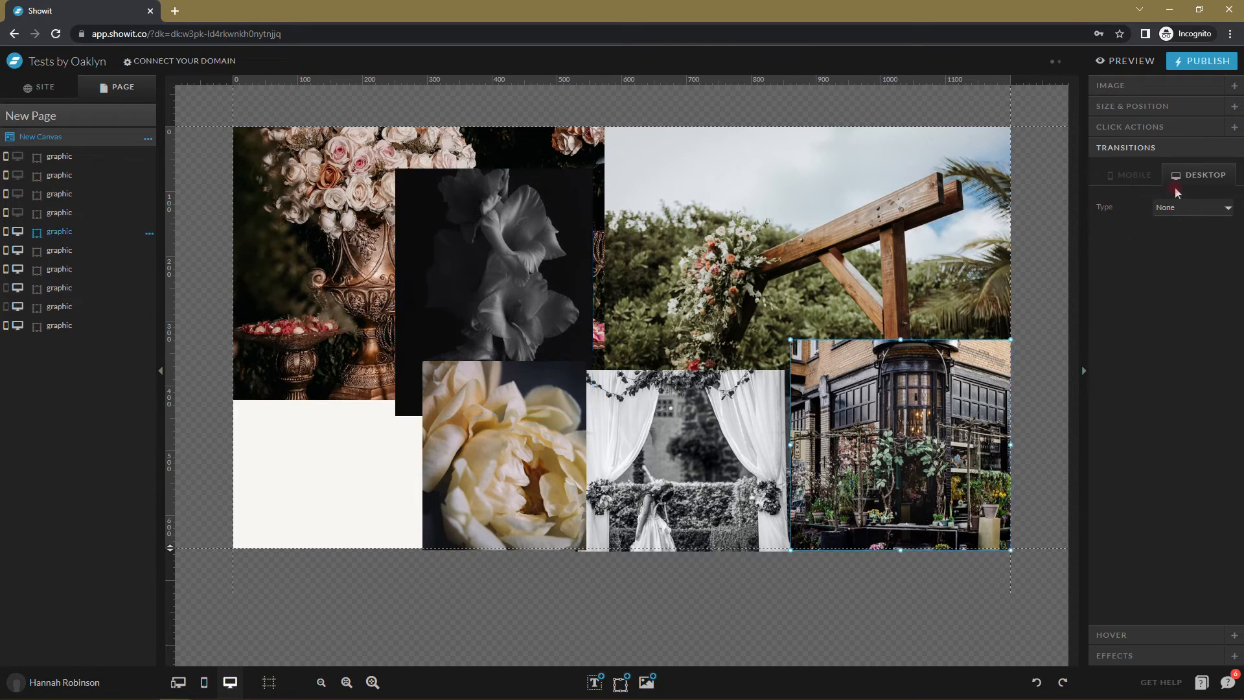
pyautogui.click(1188, 207)
pyautogui.click(1174, 253)
pyautogui.click(1194, 254)
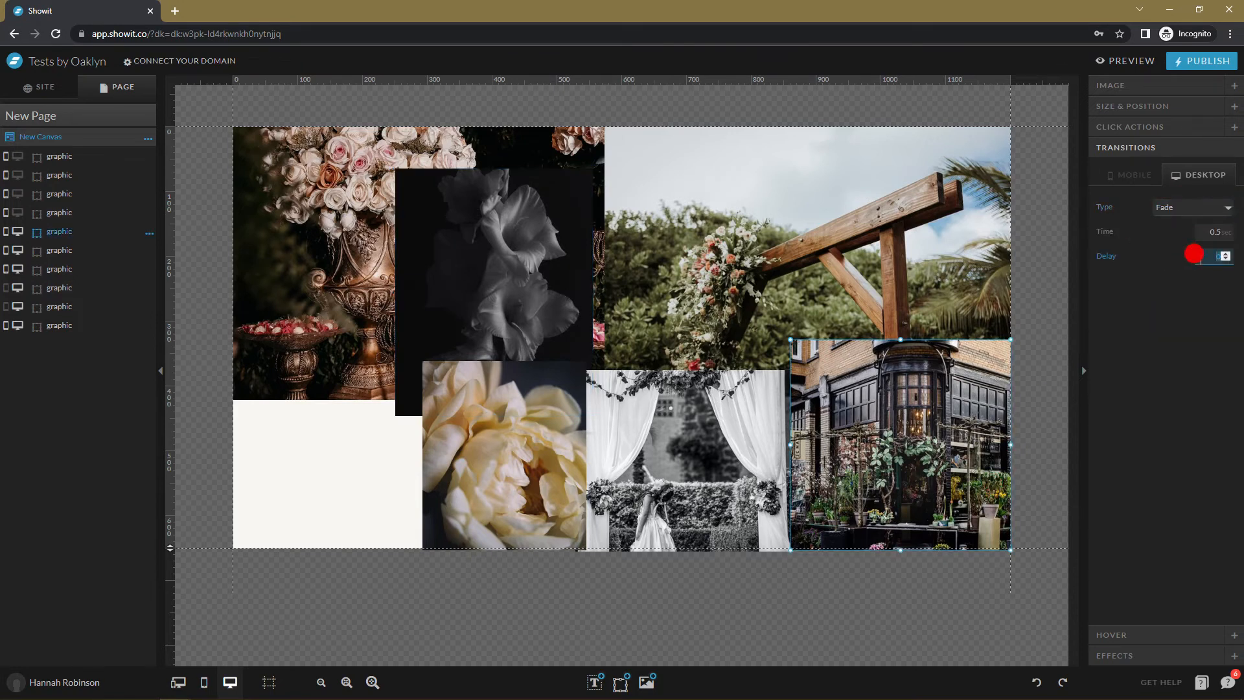
pyautogui.click(1202, 223)
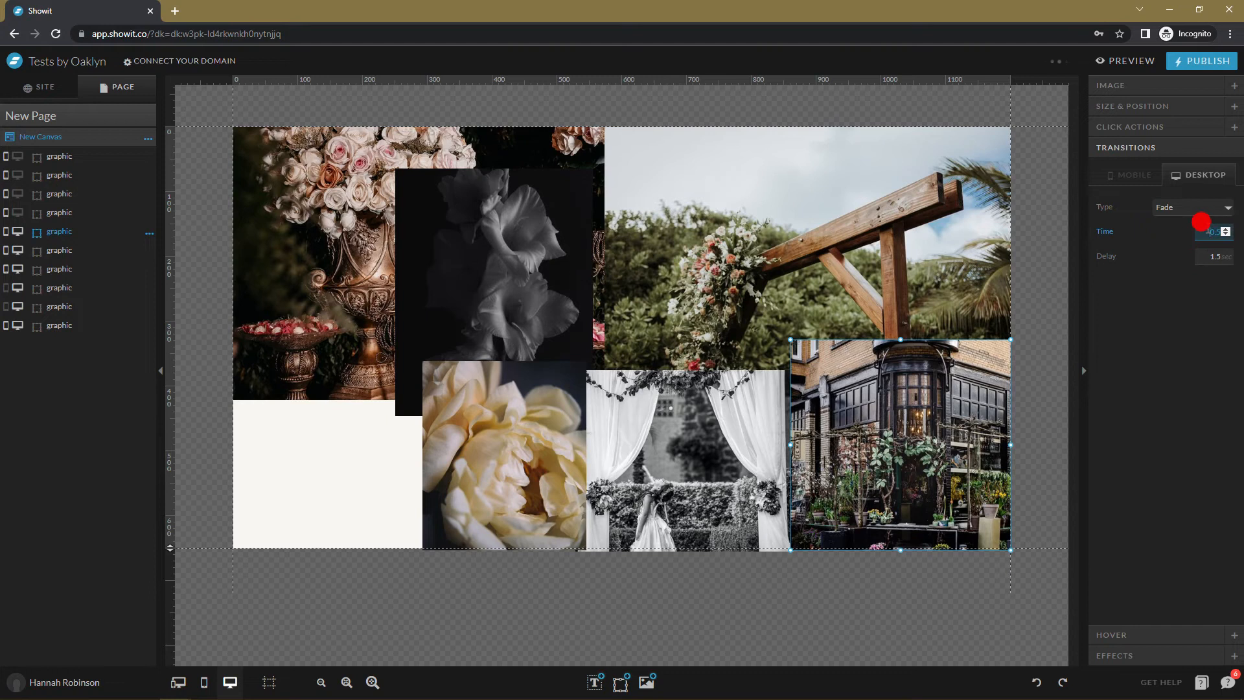
pyautogui.click(1081, 453)
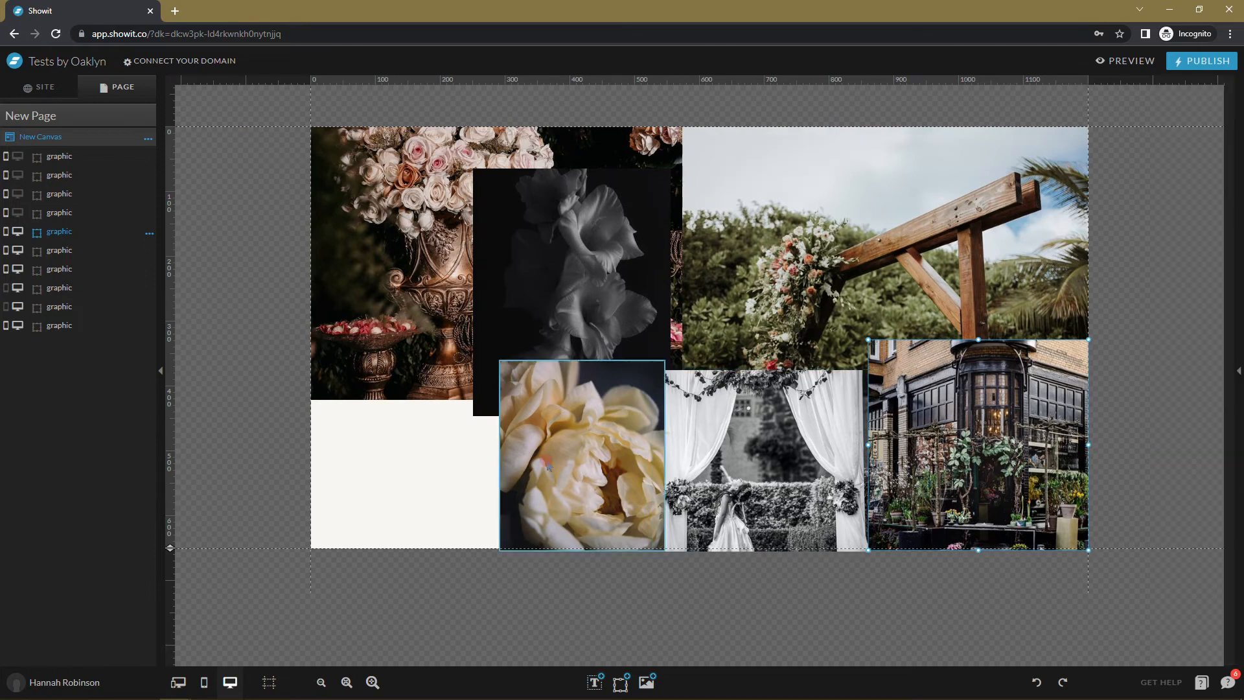
pyautogui.click(1236, 294)
# Give the peony photo a Fade transition and adjust its delay and duration.
pyautogui.click(1185, 203)
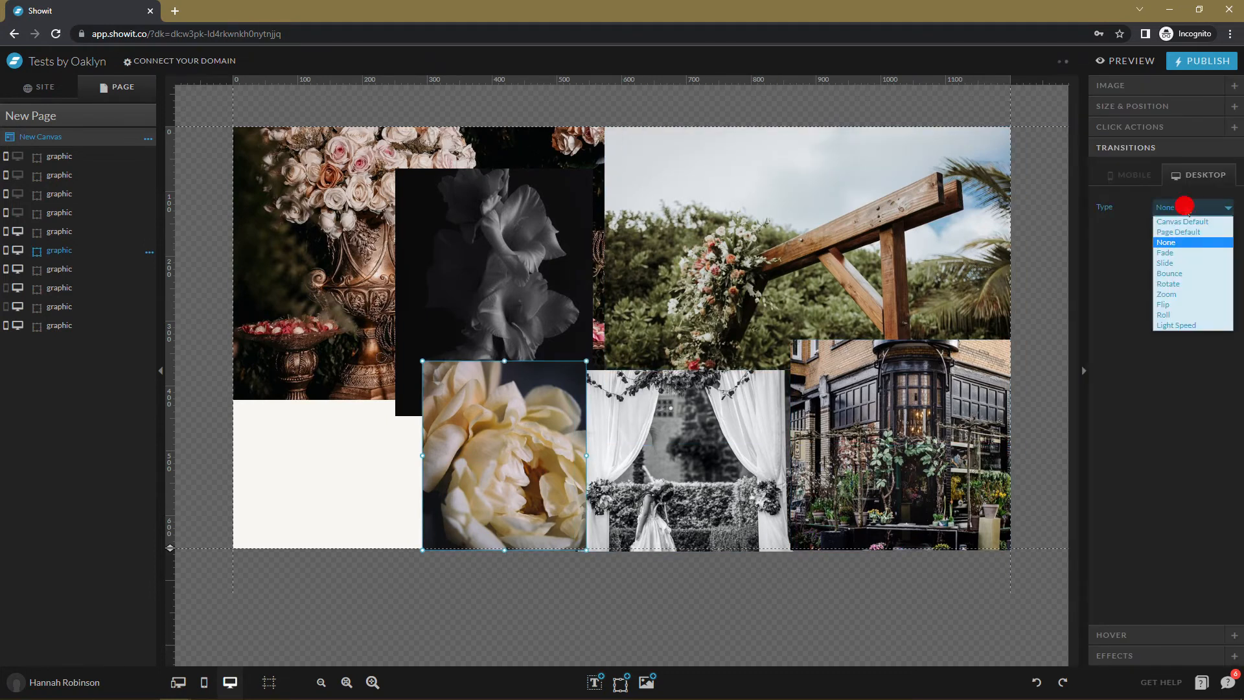
pyautogui.click(1191, 257)
pyautogui.click(1200, 259)
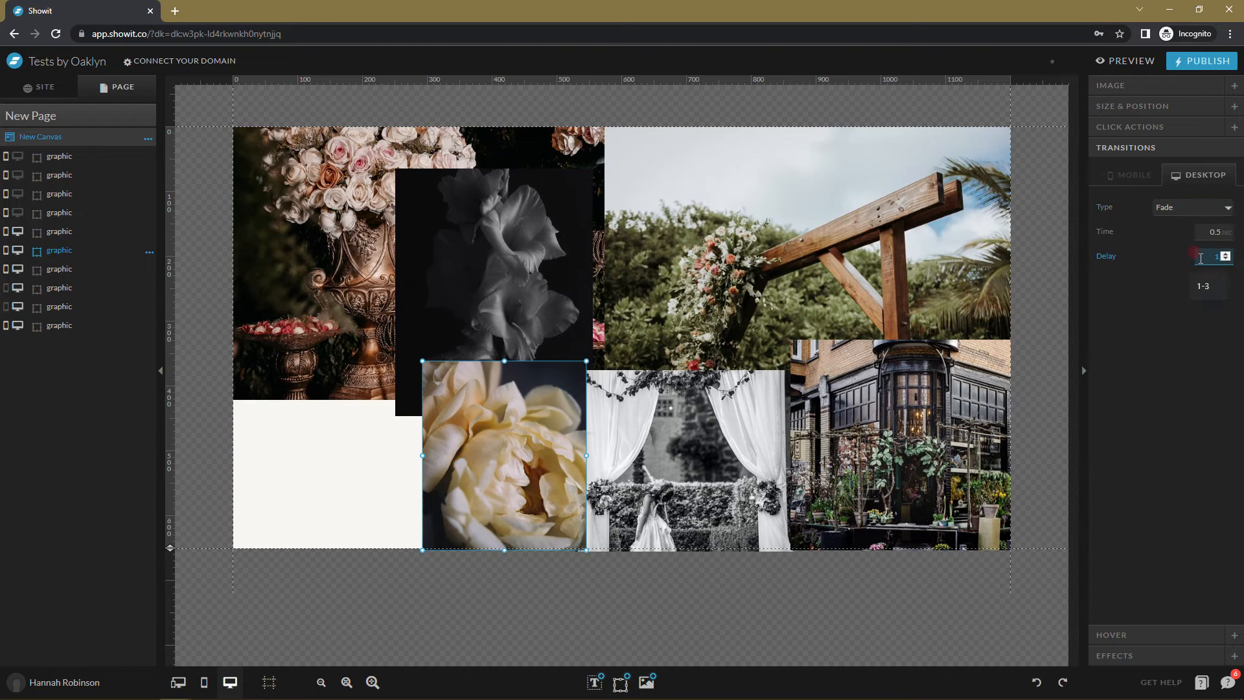
pyautogui.click(1213, 230)
# Show the dark protea and pink flower photos on desktop and hide the bouquet photo.
pyautogui.click(55, 212)
pyautogui.click(17, 212)
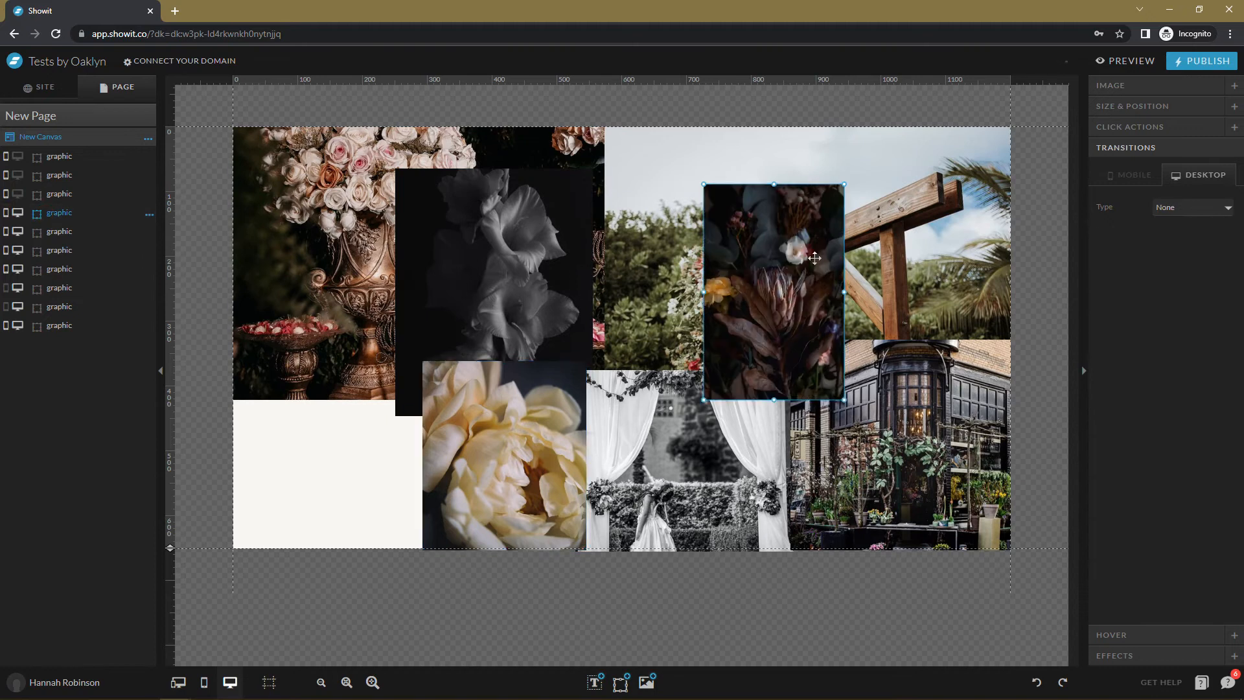
pyautogui.click(17, 194)
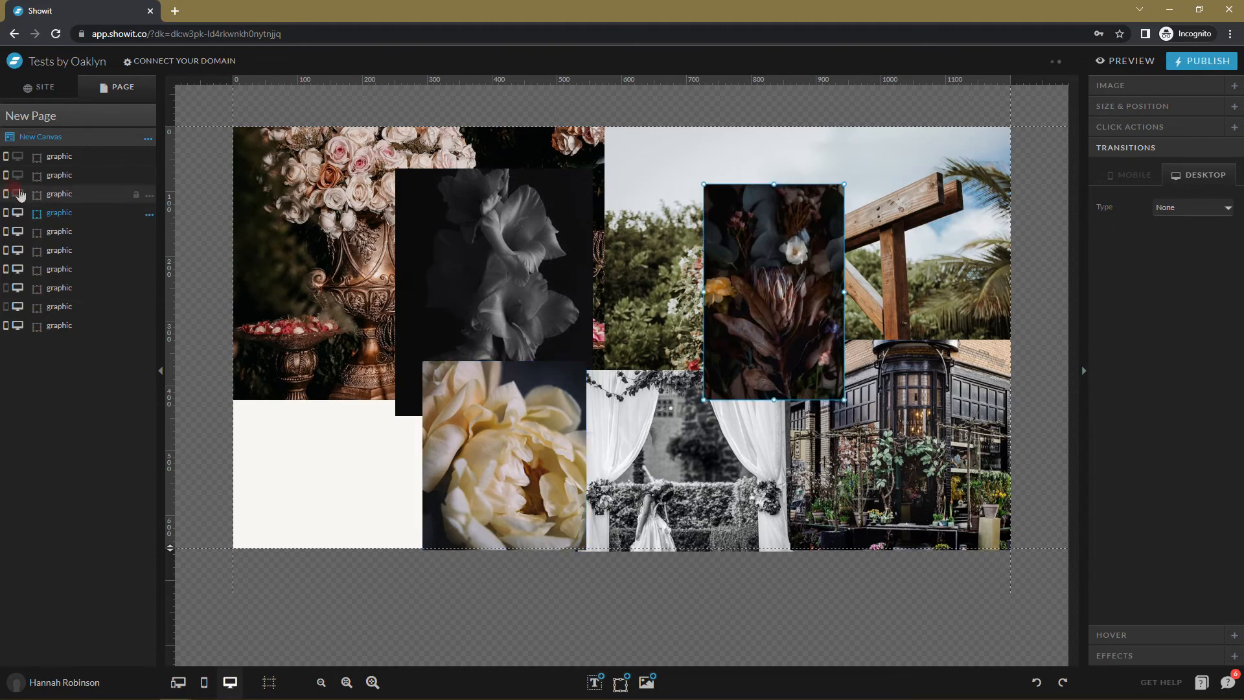
pyautogui.click(18, 194)
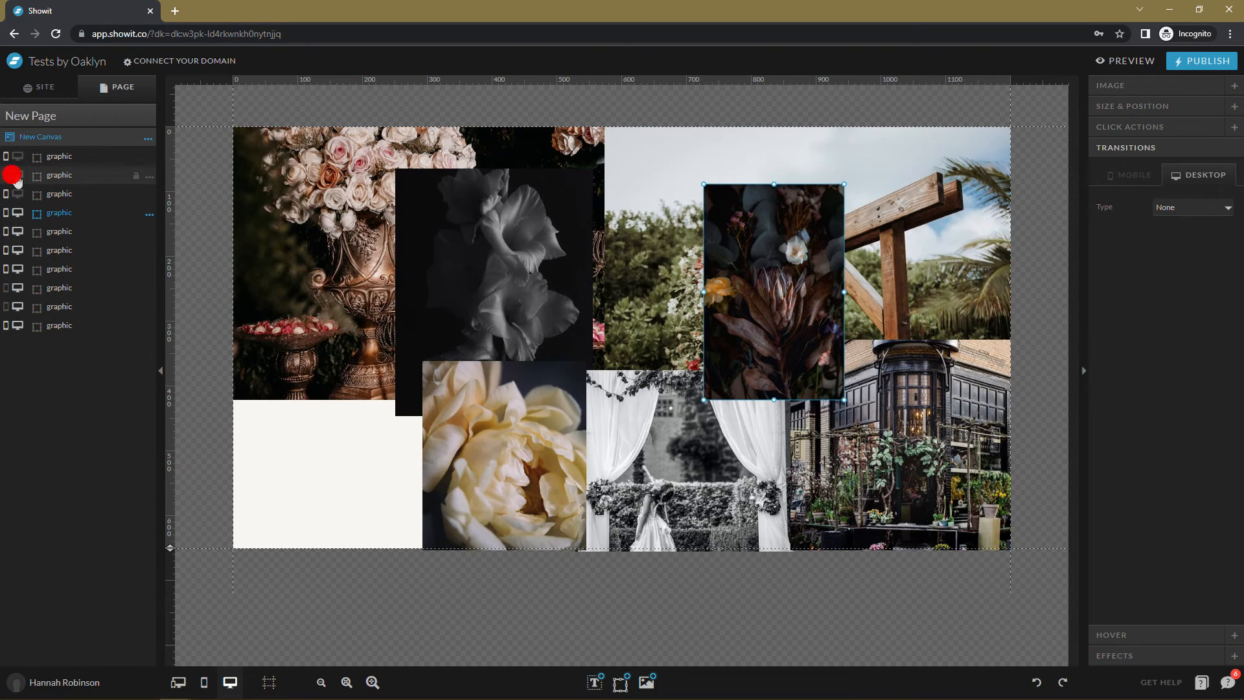
pyautogui.click(14, 175)
# Give the pink flower photo a Fade transition with its own delay and duration.
pyautogui.click(275, 381)
pyautogui.click(1190, 220)
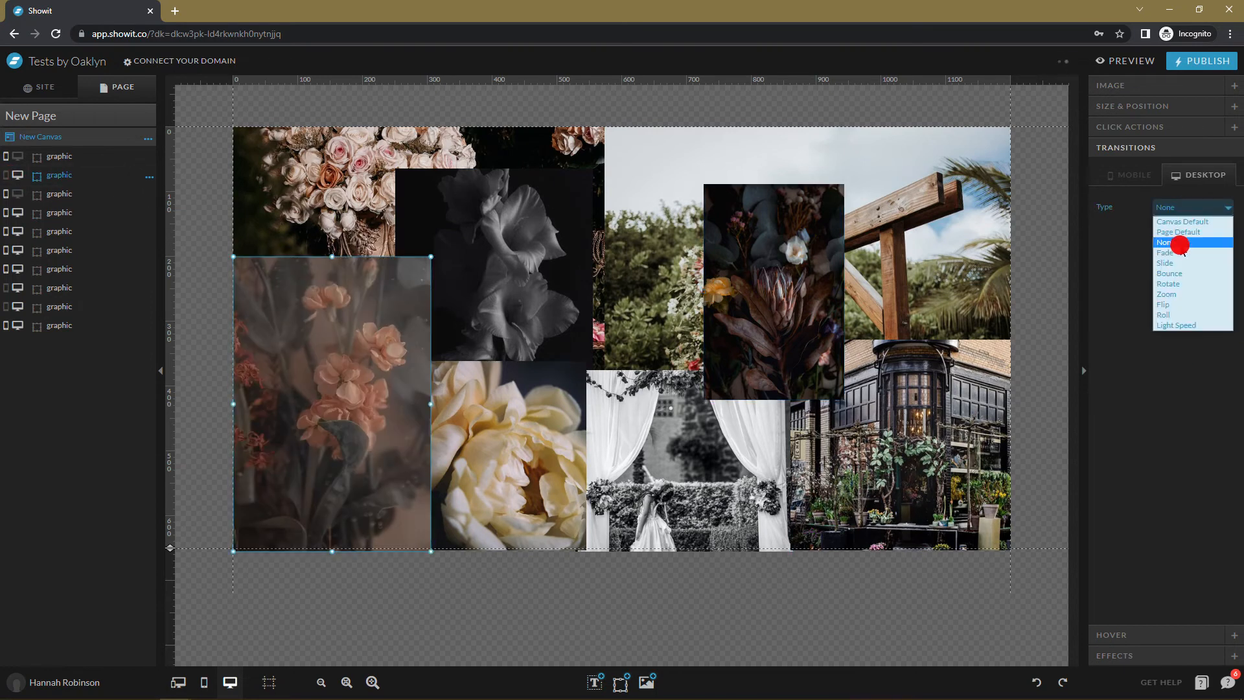
pyautogui.click(1180, 244)
pyautogui.click(1206, 254)
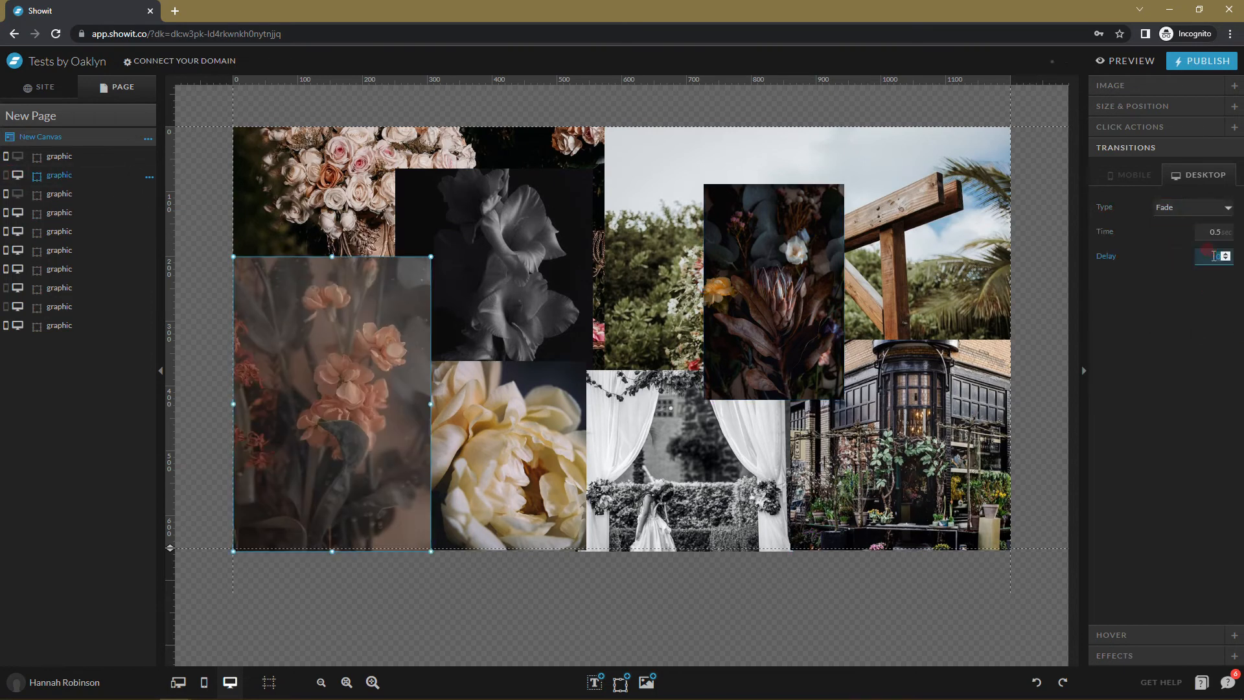
pyautogui.click(1207, 230)
# Give the dark protea photo a 1-second Fade starting after 2.25 s.
pyautogui.click(718, 355)
pyautogui.click(1190, 207)
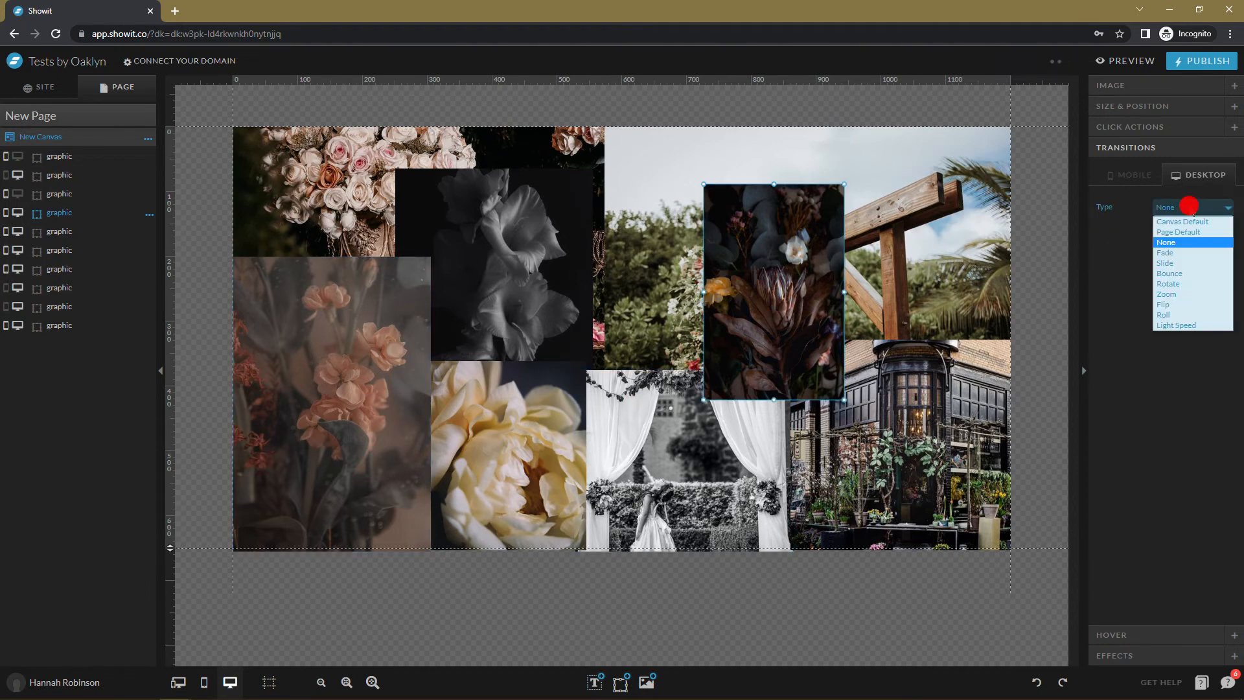
pyautogui.click(1179, 254)
pyautogui.click(1210, 253)
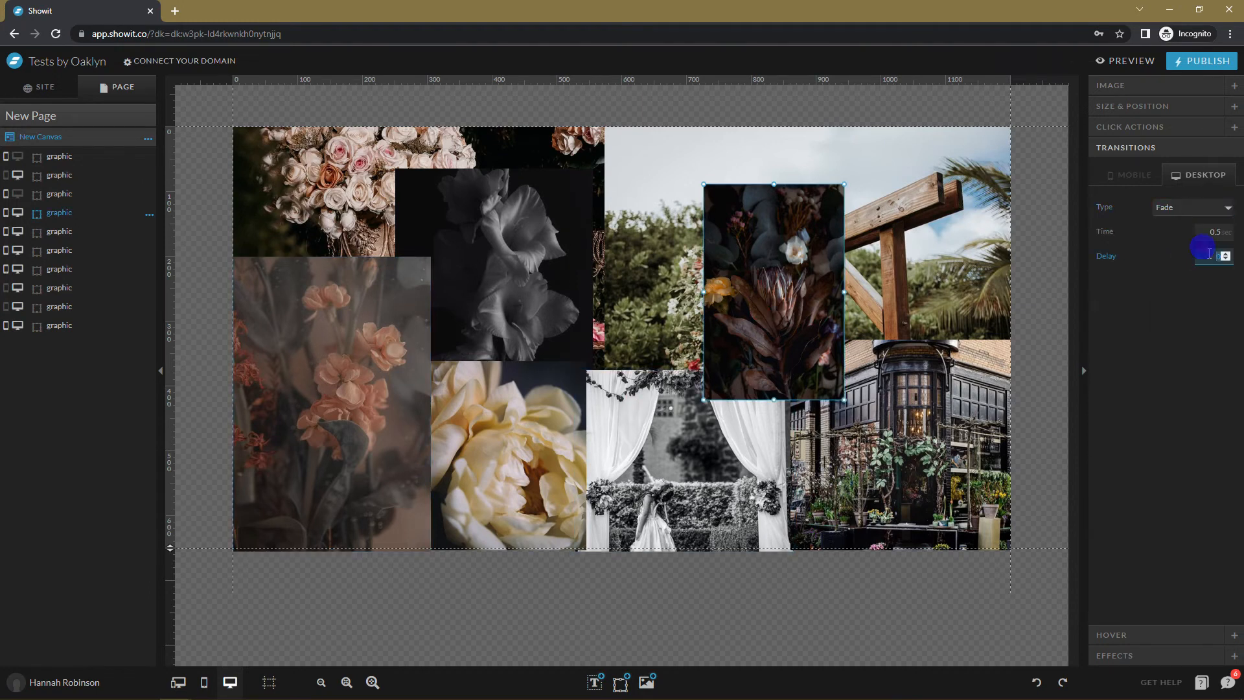
pyautogui.click(1199, 231)
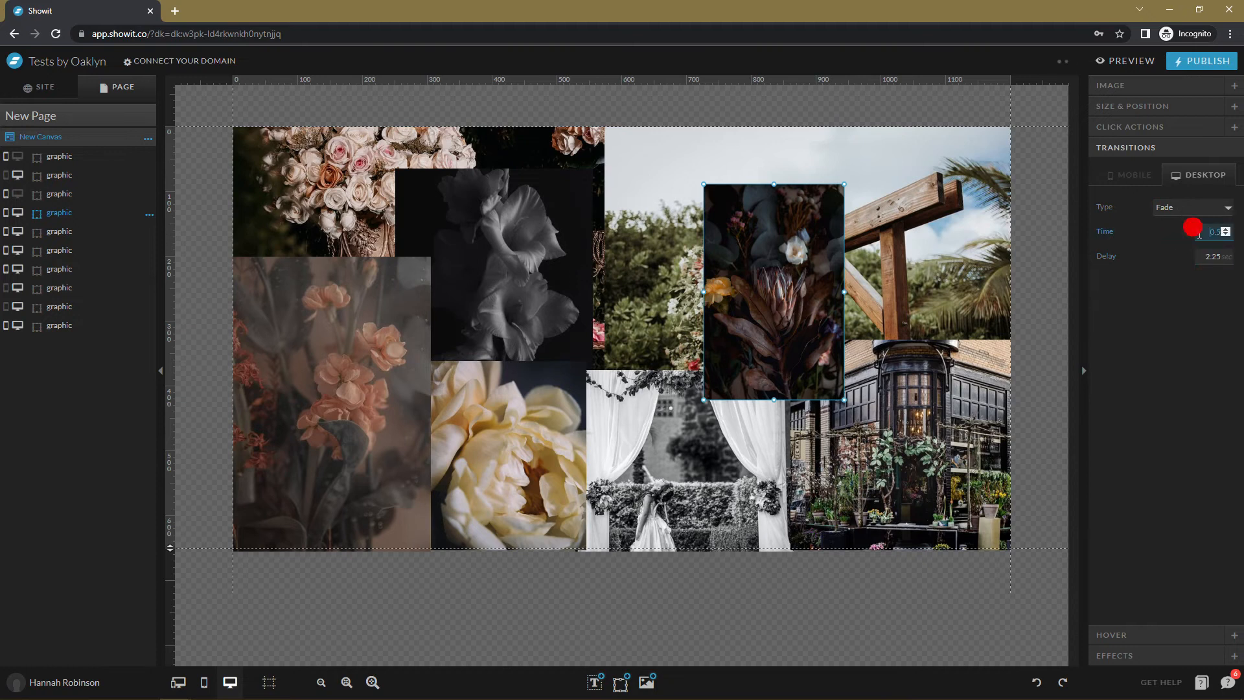
pyautogui.write('1')
# Show the bouquet photo and give it a 1-second Fade after 2.5 s.
pyautogui.click(341, 416)
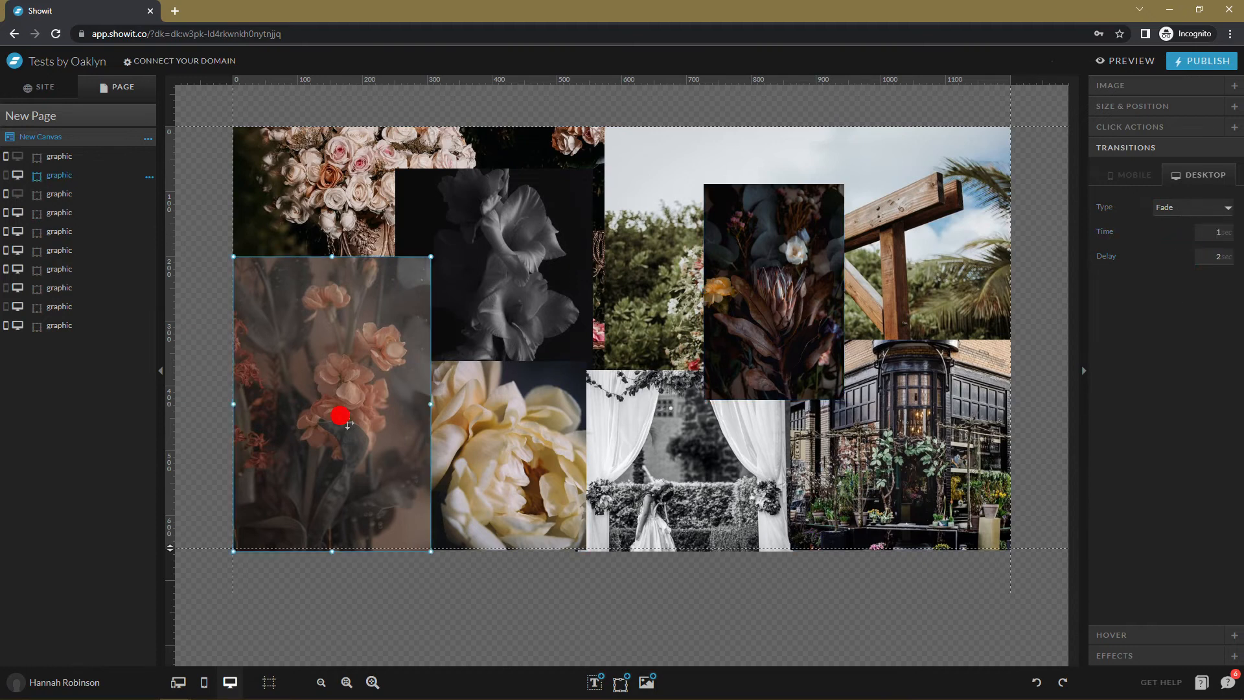
pyautogui.click(26, 194)
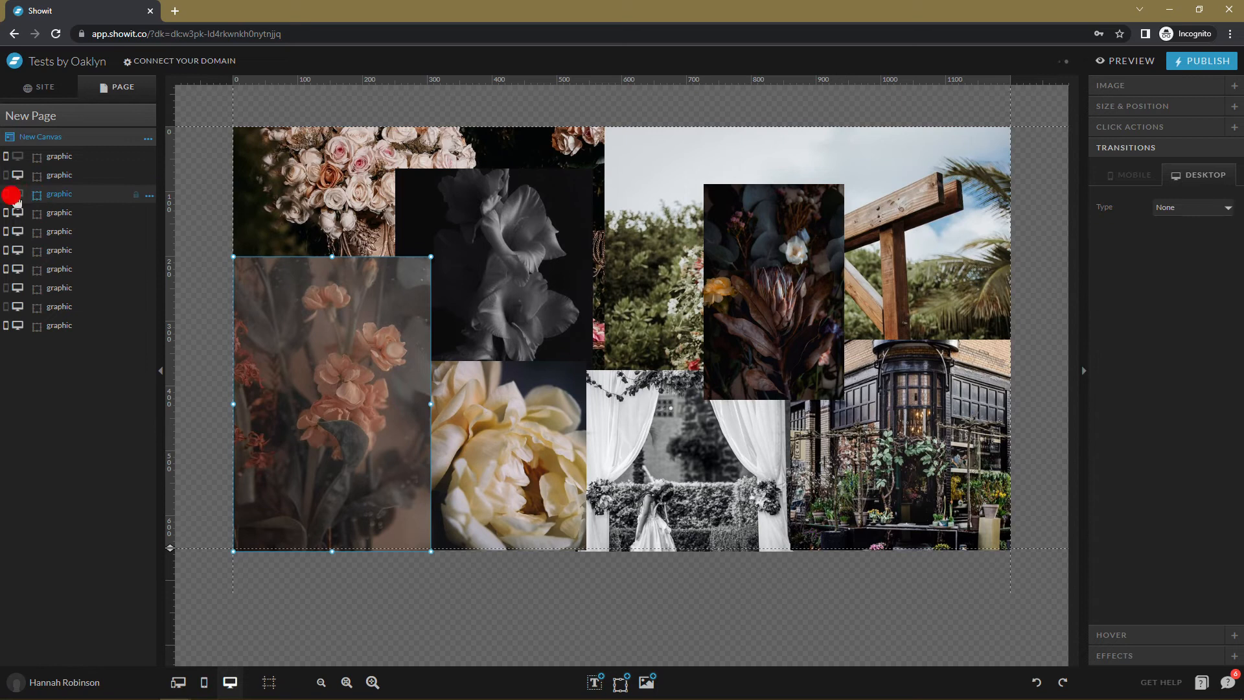
pyautogui.click(17, 193)
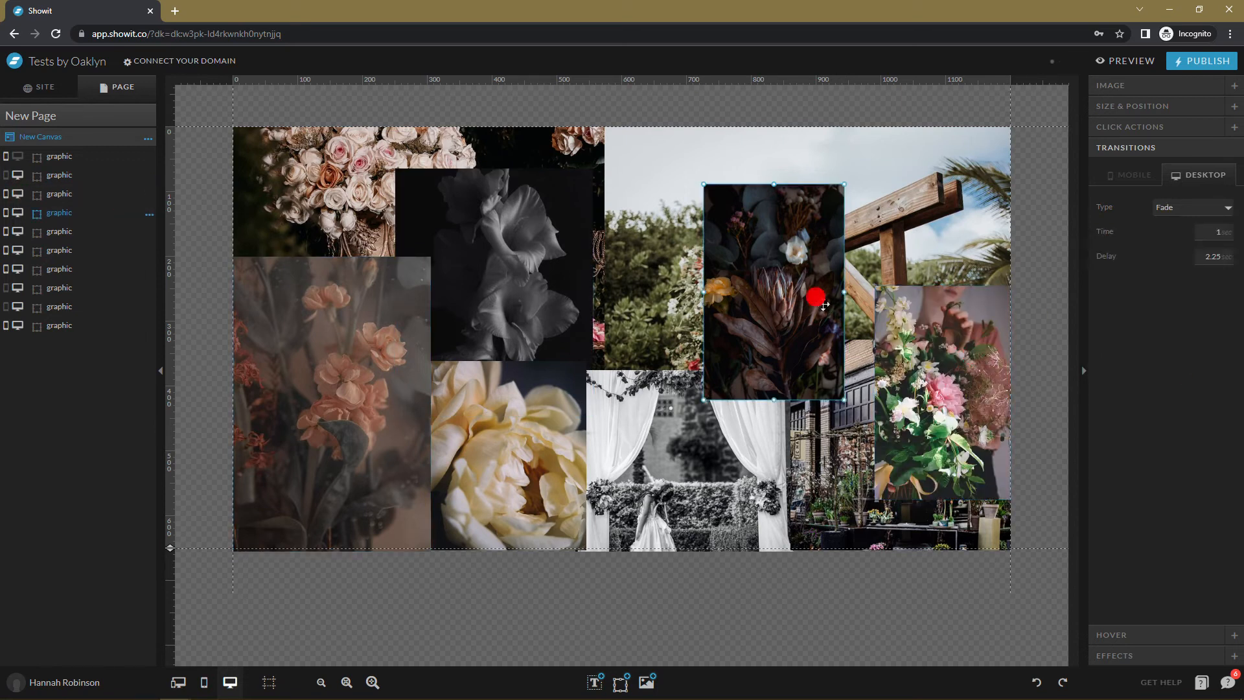
pyautogui.click(1205, 207)
pyautogui.click(1166, 252)
pyautogui.click(1199, 257)
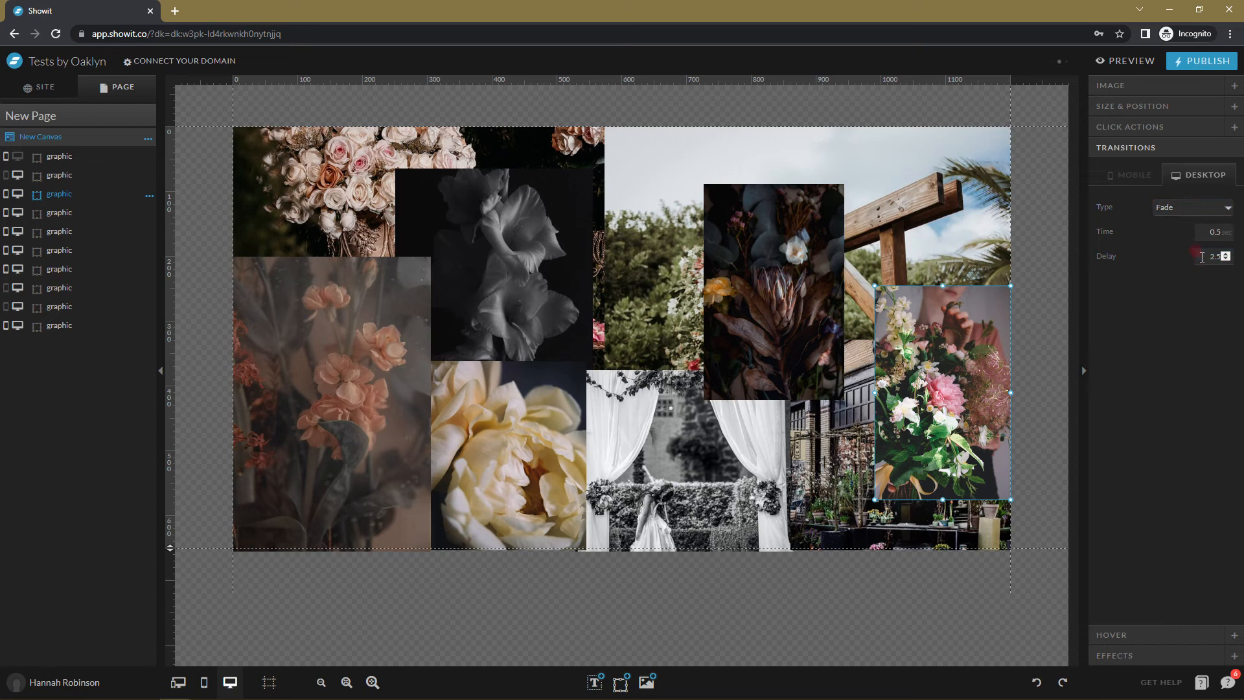
pyautogui.click(1206, 227)
pyautogui.write('13')
# Show the bride photo on desktop and select it.
pyautogui.click(87, 174)
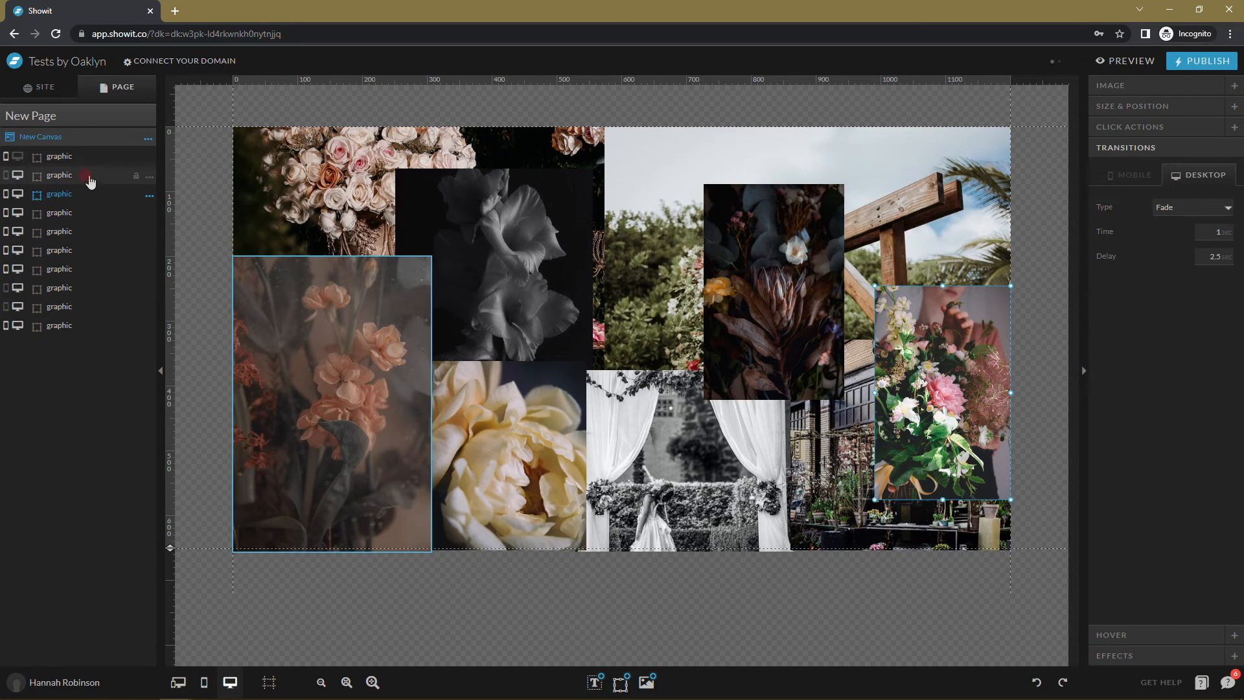
pyautogui.click(11, 154)
pyautogui.click(59, 157)
pyautogui.click(1227, 348)
# Give the bride photo a Fade transition with a 1-second time.
pyautogui.click(923, 418)
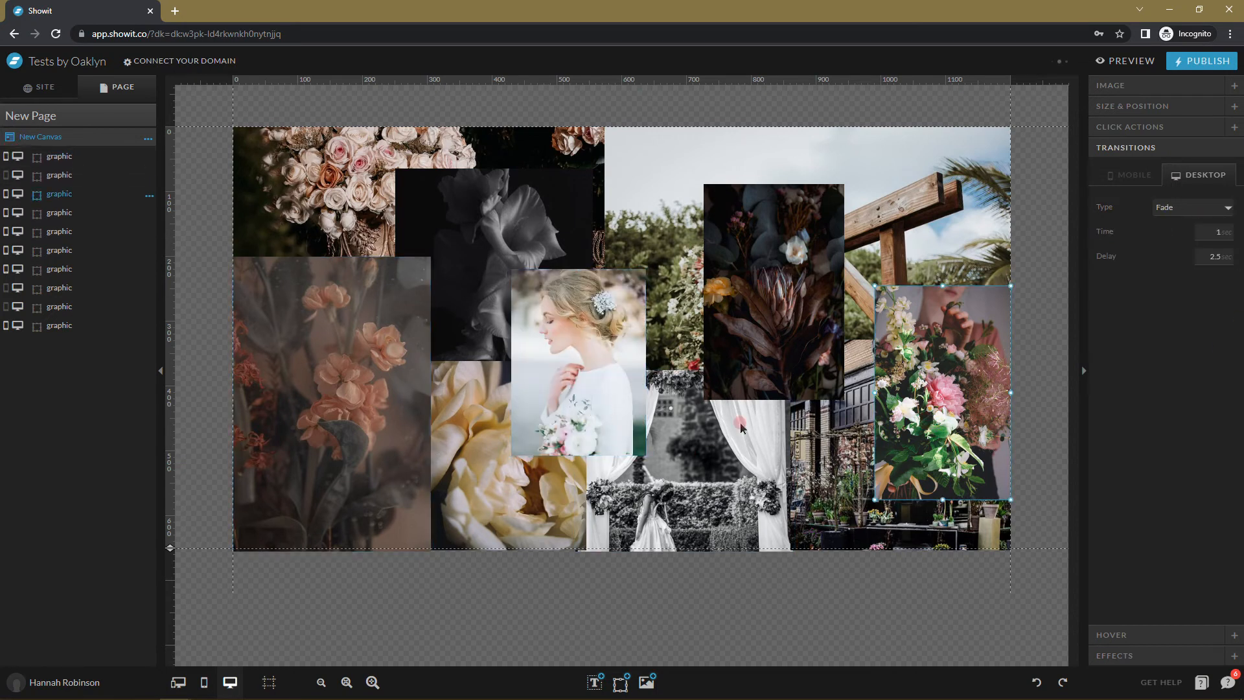
pyautogui.click(566, 355)
pyautogui.click(1181, 207)
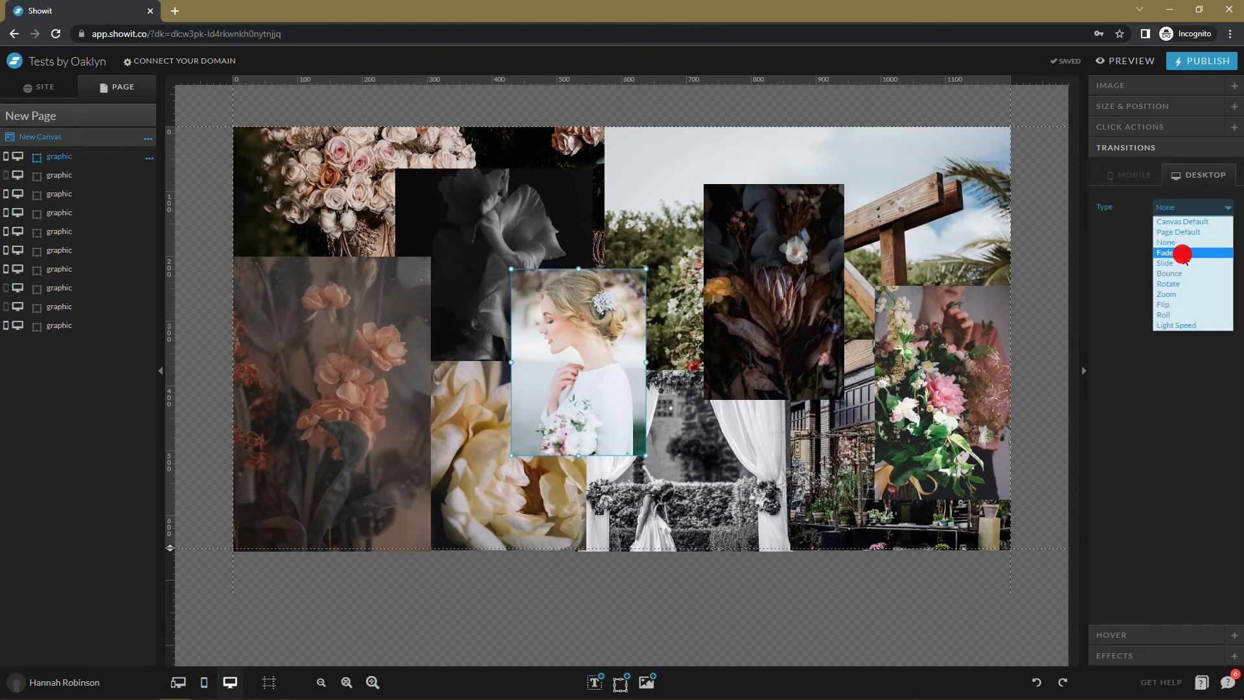
pyautogui.click(1178, 252)
pyautogui.click(1202, 232)
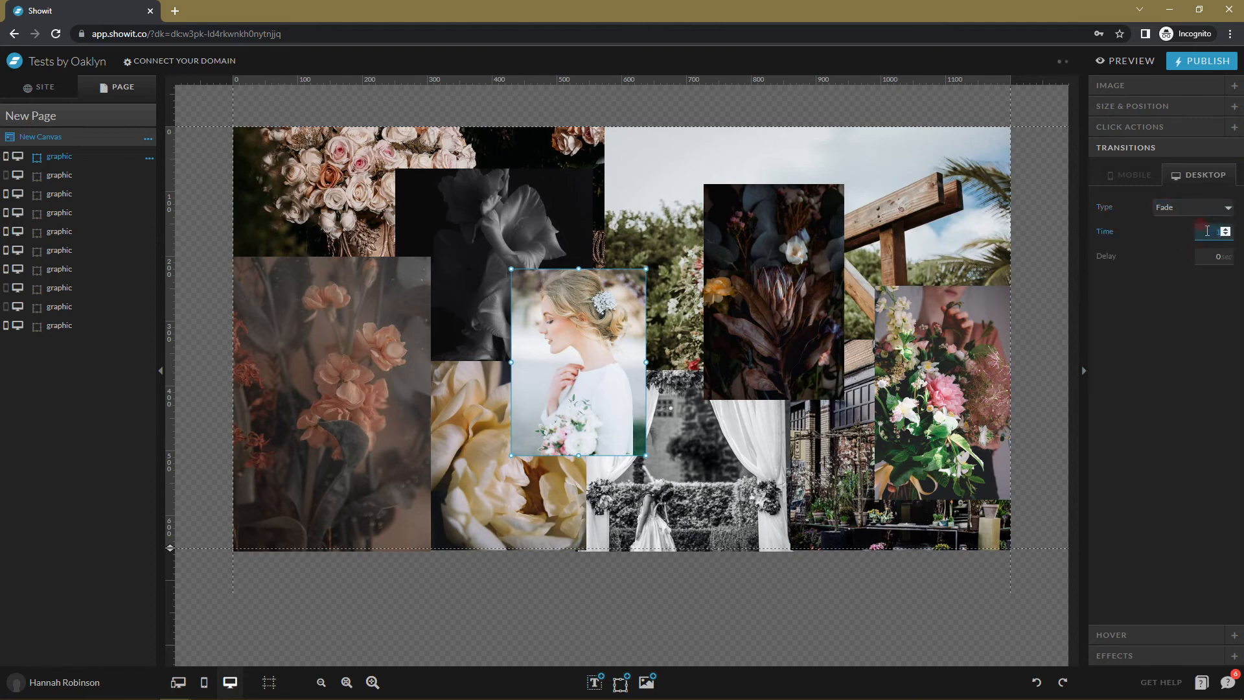
pyautogui.click(1202, 256)
# Change the bride photo's fade delay to 2.75 s and preview the page.
pyautogui.click(790, 290)
pyautogui.click(892, 334)
pyautogui.click(764, 331)
pyautogui.click(600, 340)
pyautogui.click(946, 358)
pyautogui.click(667, 352)
pyautogui.click(572, 367)
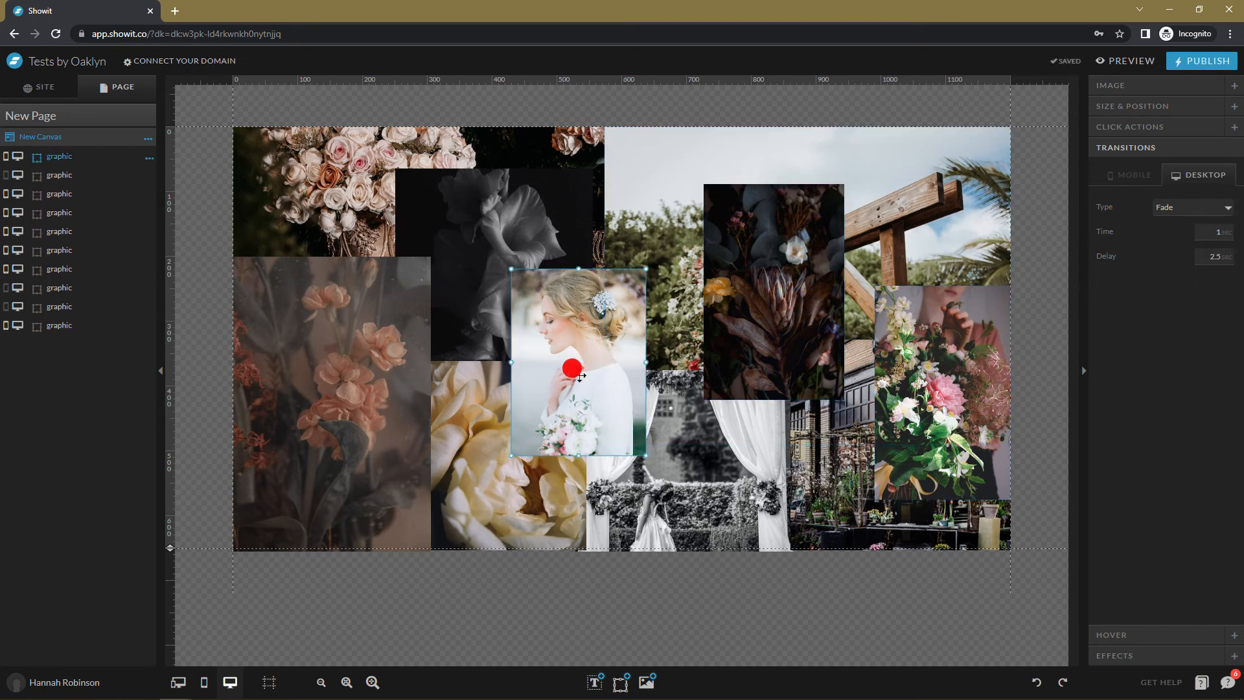
pyautogui.click(1202, 255)
pyautogui.write('2')
pyautogui.click(1108, 70)
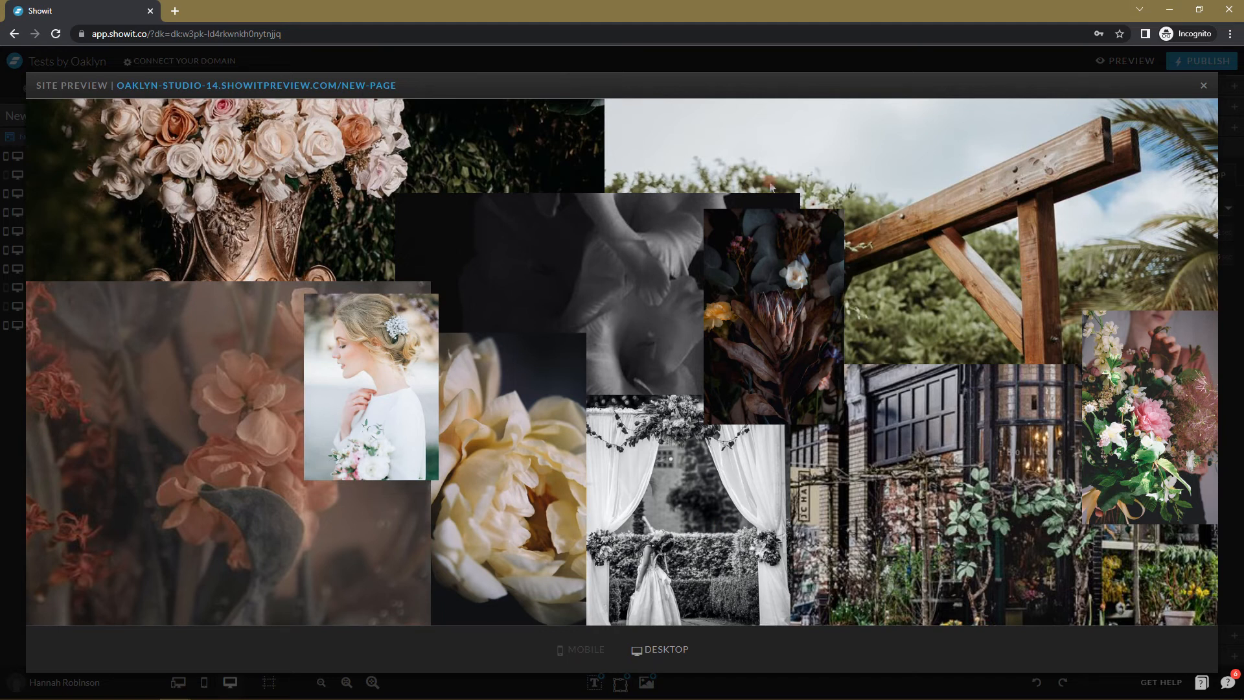
# Check the collage fade-ins in a separate browser tab, then close the site preview.
pyautogui.click(317, 76)
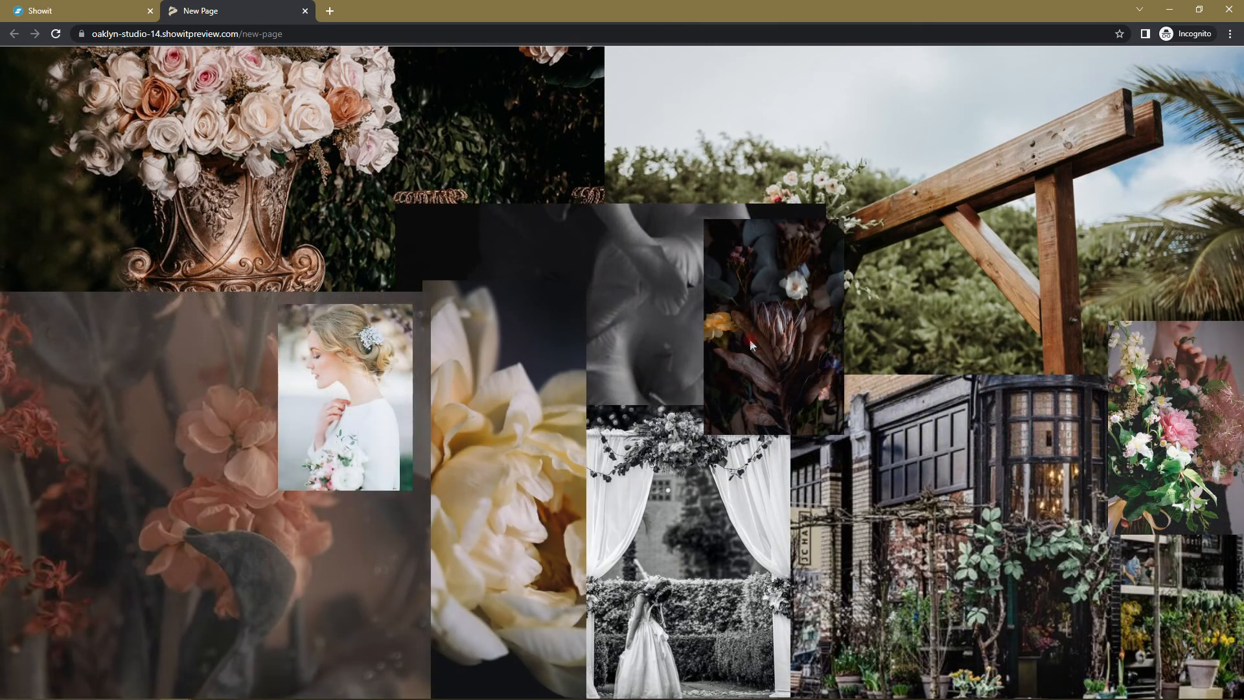
pyautogui.click(59, 8)
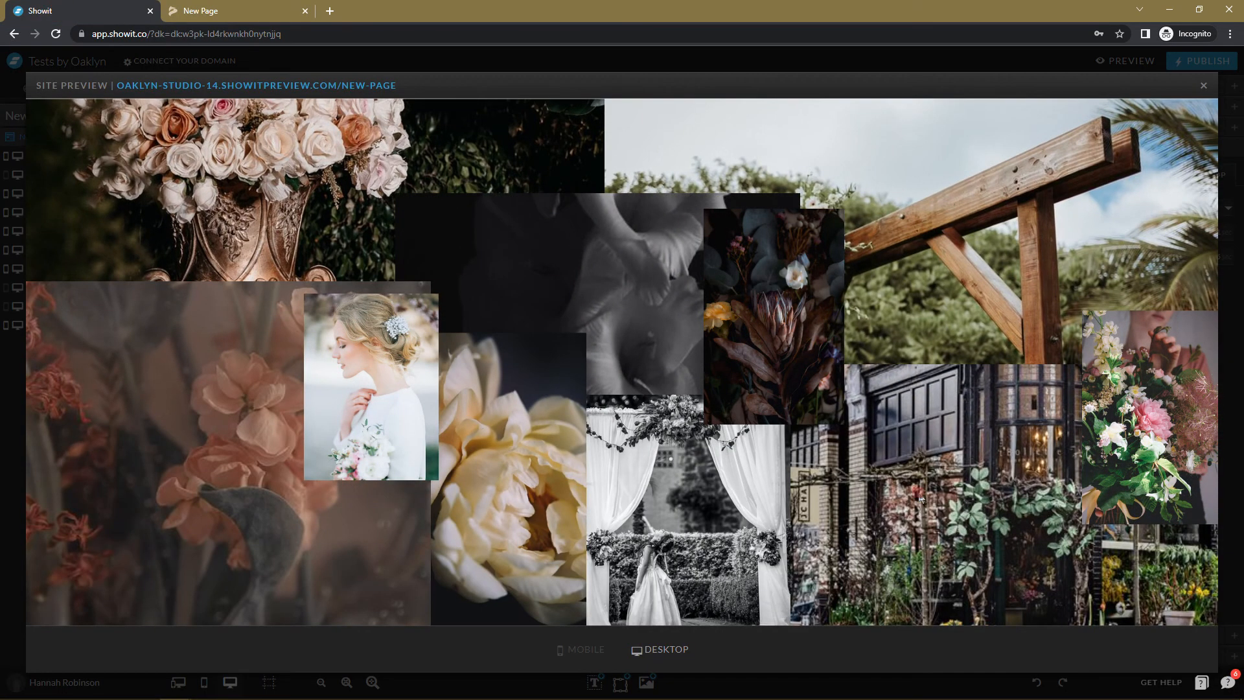
pyautogui.click(1203, 86)
pyautogui.click(147, 137)
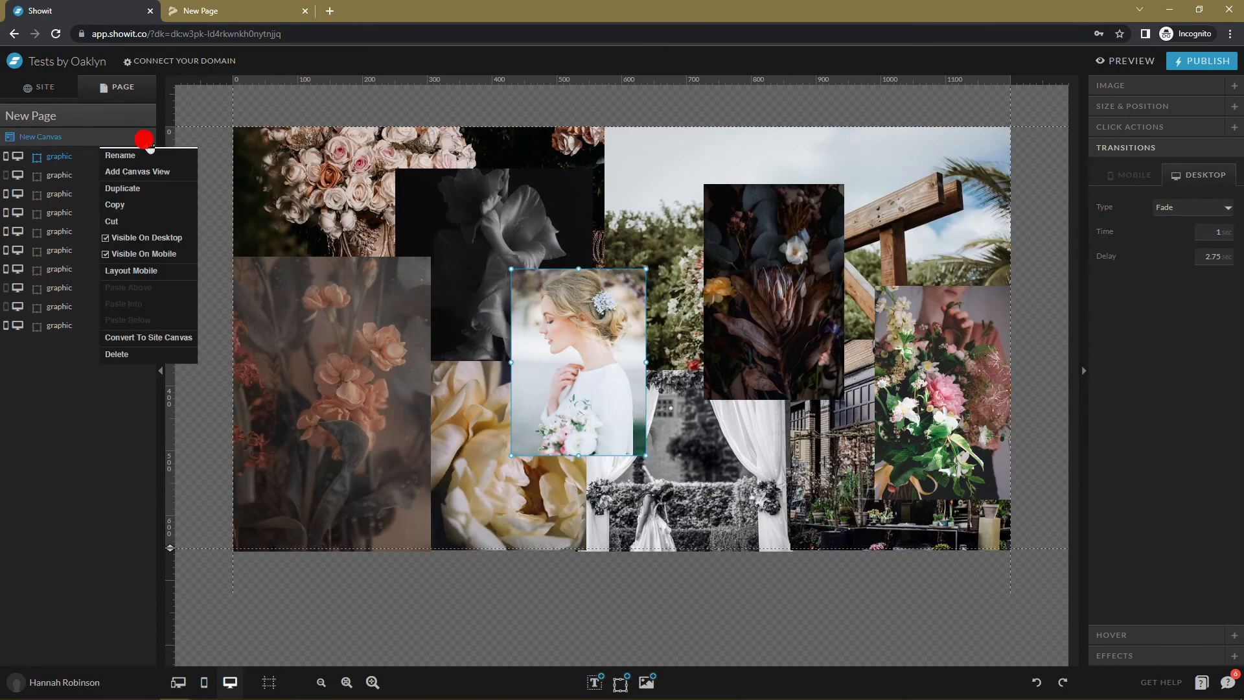
# Copy the collage canvas and paste it into the Marlowe page.
pyautogui.click(157, 203)
pyautogui.click(60, 94)
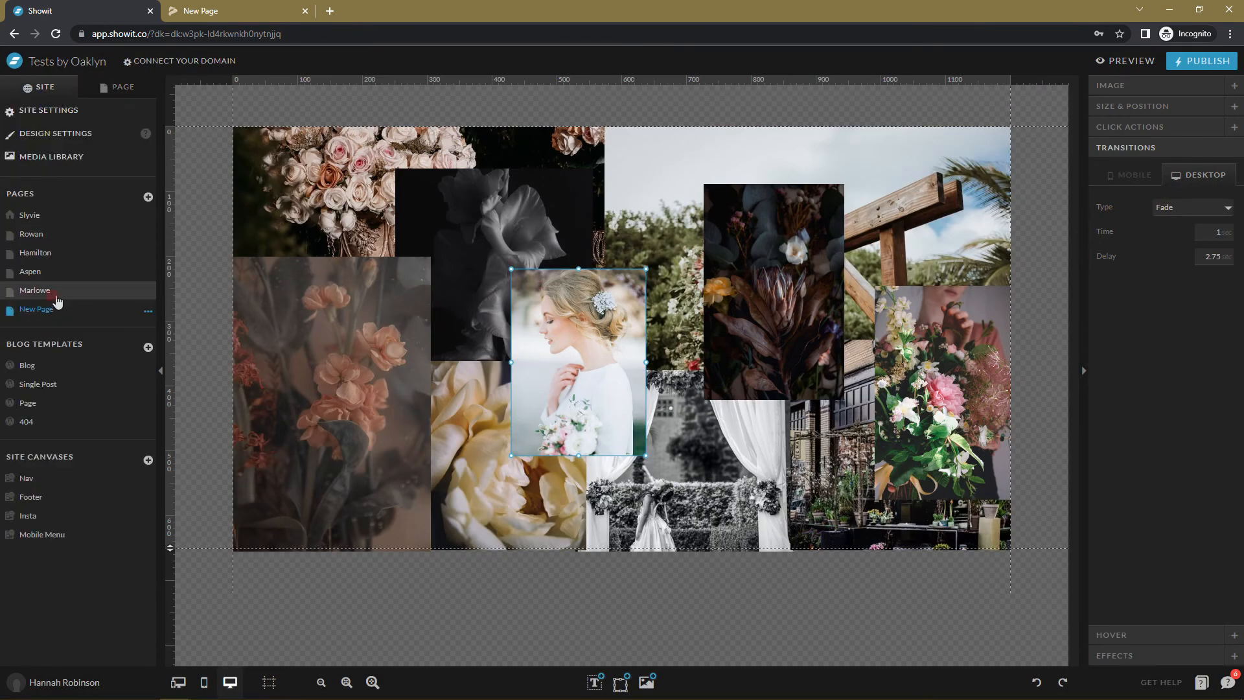
pyautogui.click(58, 290)
pyautogui.click(138, 87)
pyautogui.click(149, 117)
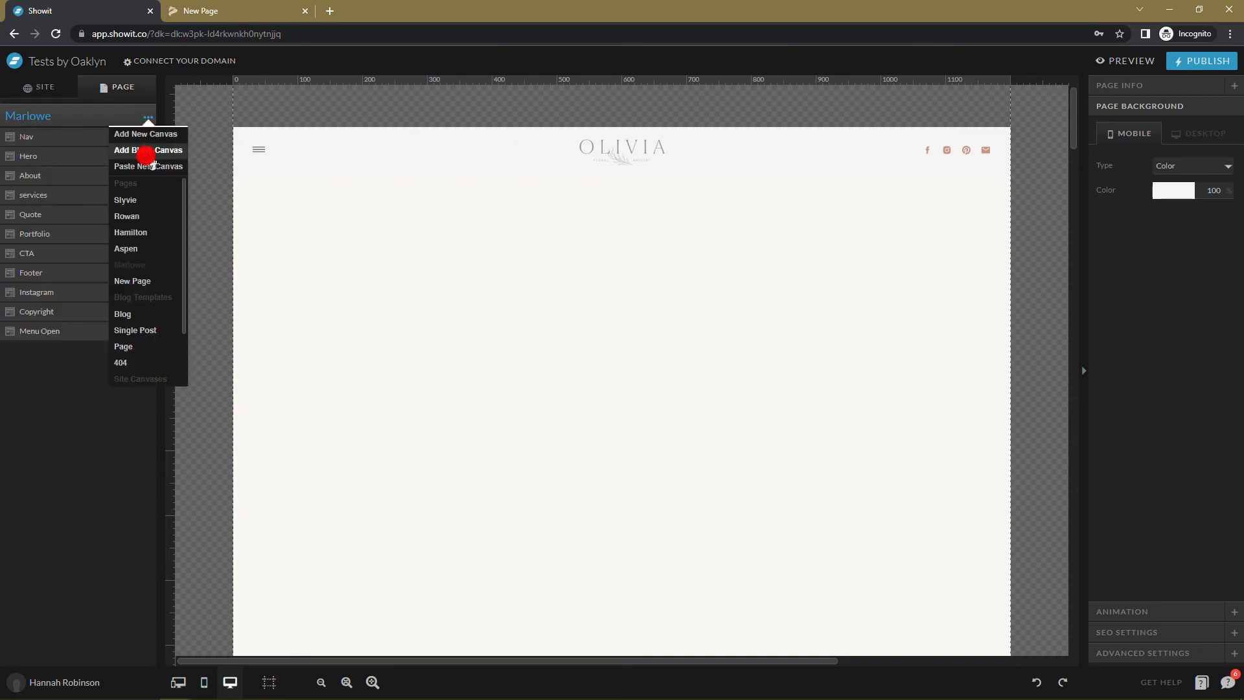
pyautogui.click(144, 162)
# Move the collage canvas directly under Nav and delete the old Hero canvas.
pyautogui.moveTo(46, 357); pyautogui.dragTo(52, 150)
pyautogui.scroll(-2, 806, 418)
pyautogui.click(708, 553)
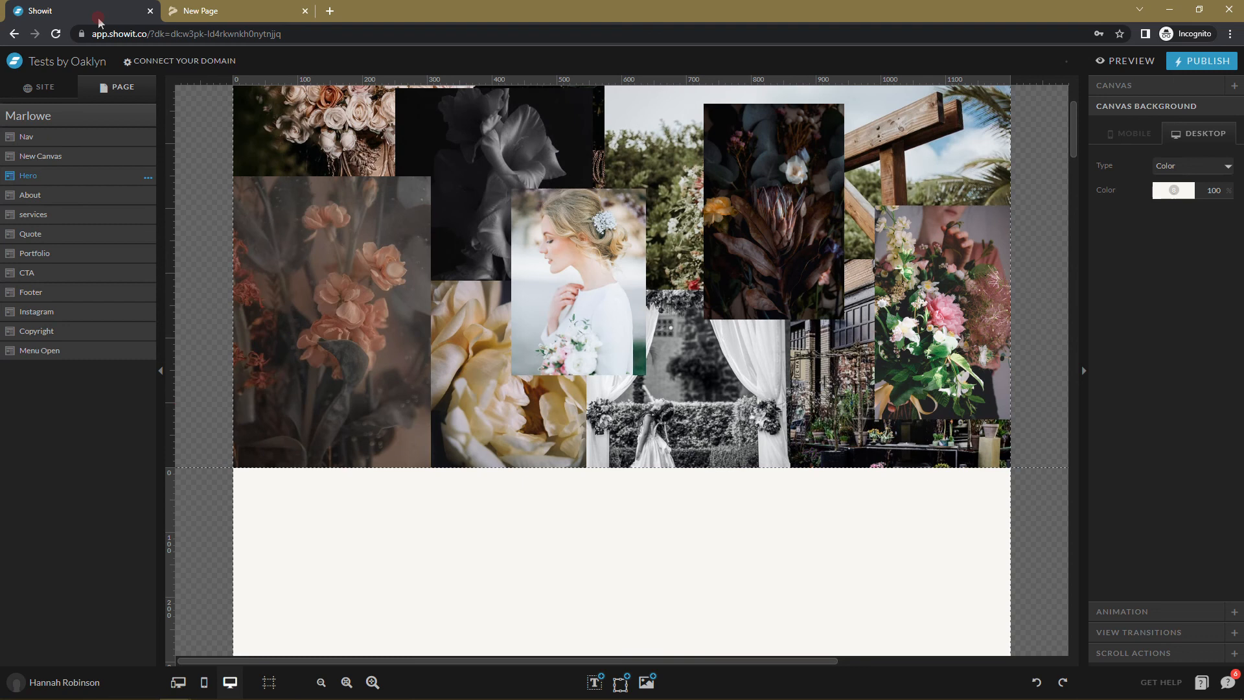
pyautogui.click(149, 179)
pyautogui.click(194, 392)
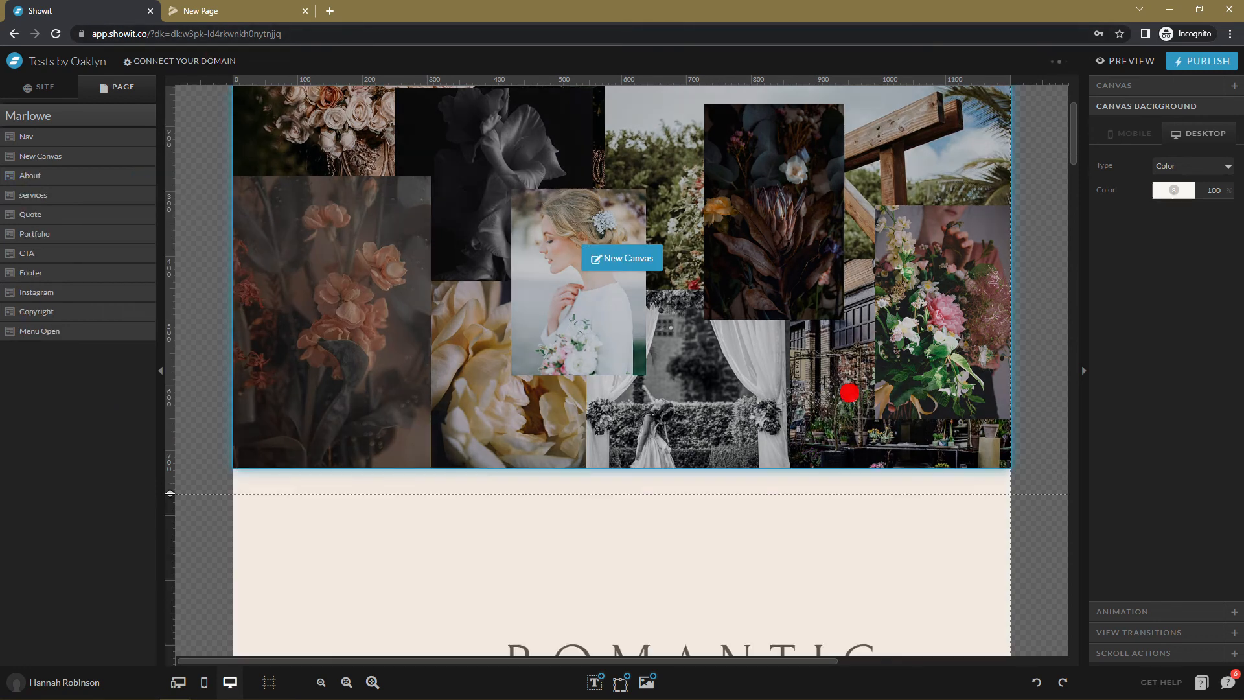
# Check the collage canvas's size settings and preview the Marlowe page.
pyautogui.click(1131, 87)
pyautogui.scroll(2, 1002, 317)
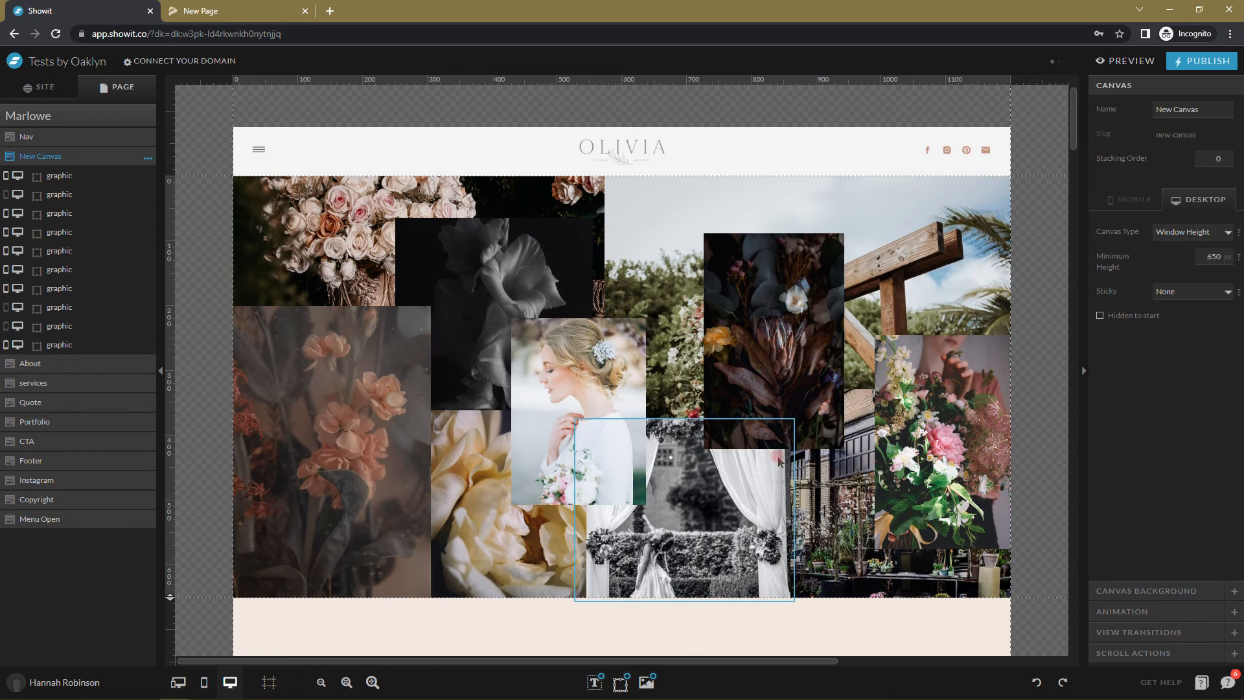
pyautogui.scroll(-5, 745, 292)
pyautogui.scroll(6, 470, 260)
pyautogui.click(1134, 60)
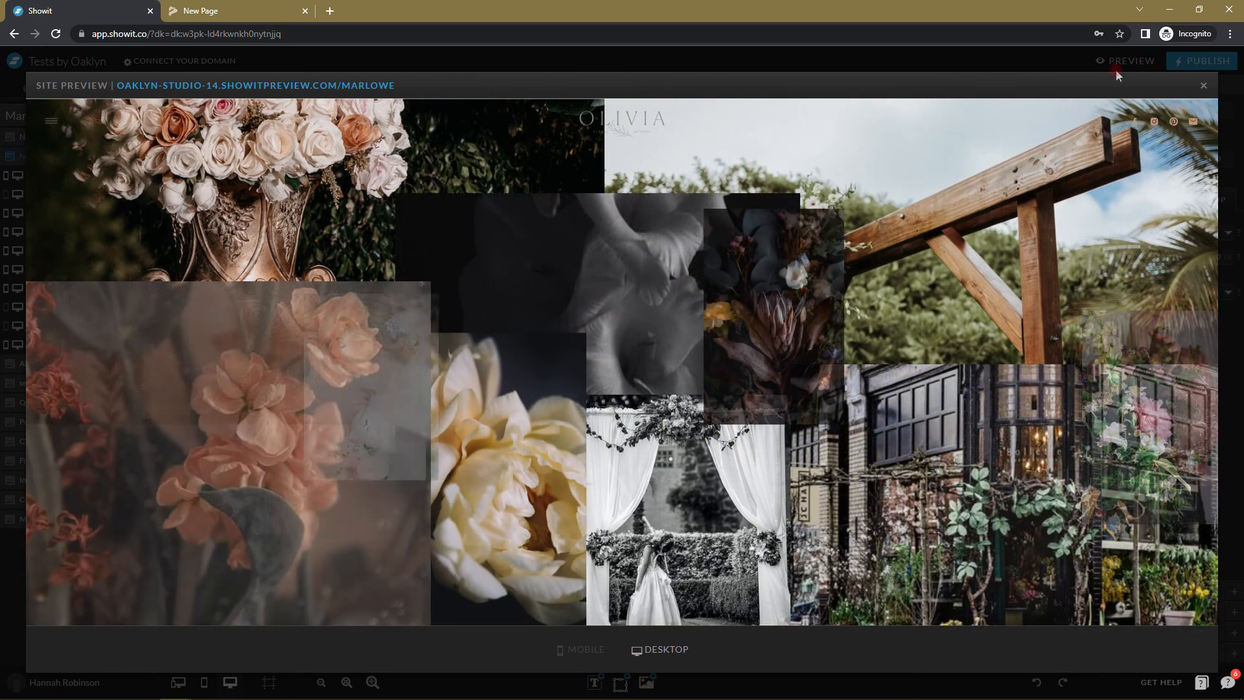
# Scroll through the Marlowe preview, then close it.
pyautogui.scroll(-3, 1064, 376)
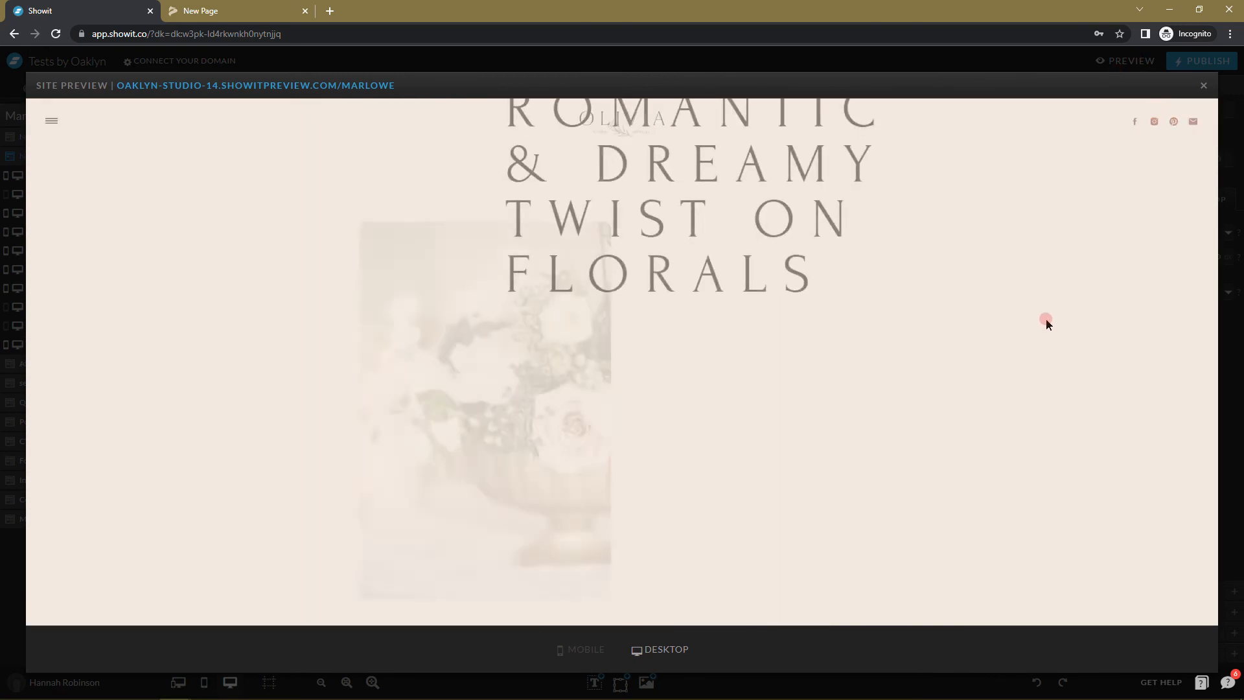
pyautogui.scroll(5, 1044, 322)
pyautogui.click(1203, 86)
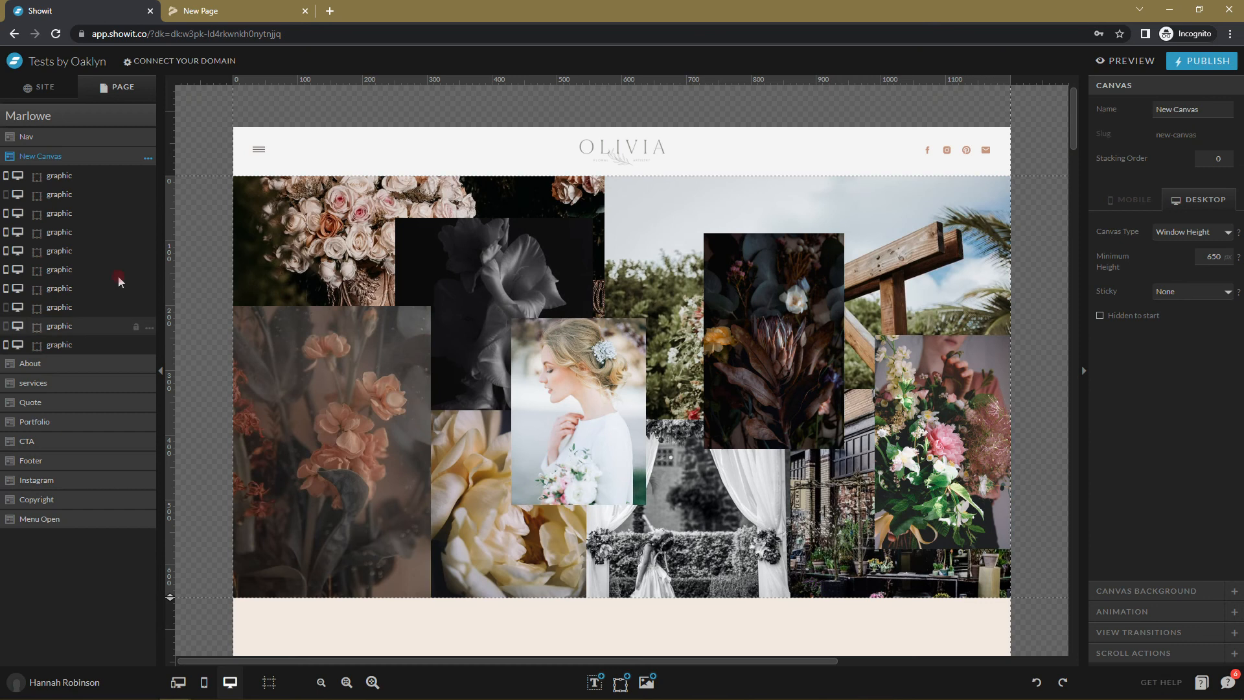
# Select the collage canvas under the nav and one of its photos.
pyautogui.click(471, 151)
pyautogui.click(1029, 369)
pyautogui.click(815, 361)
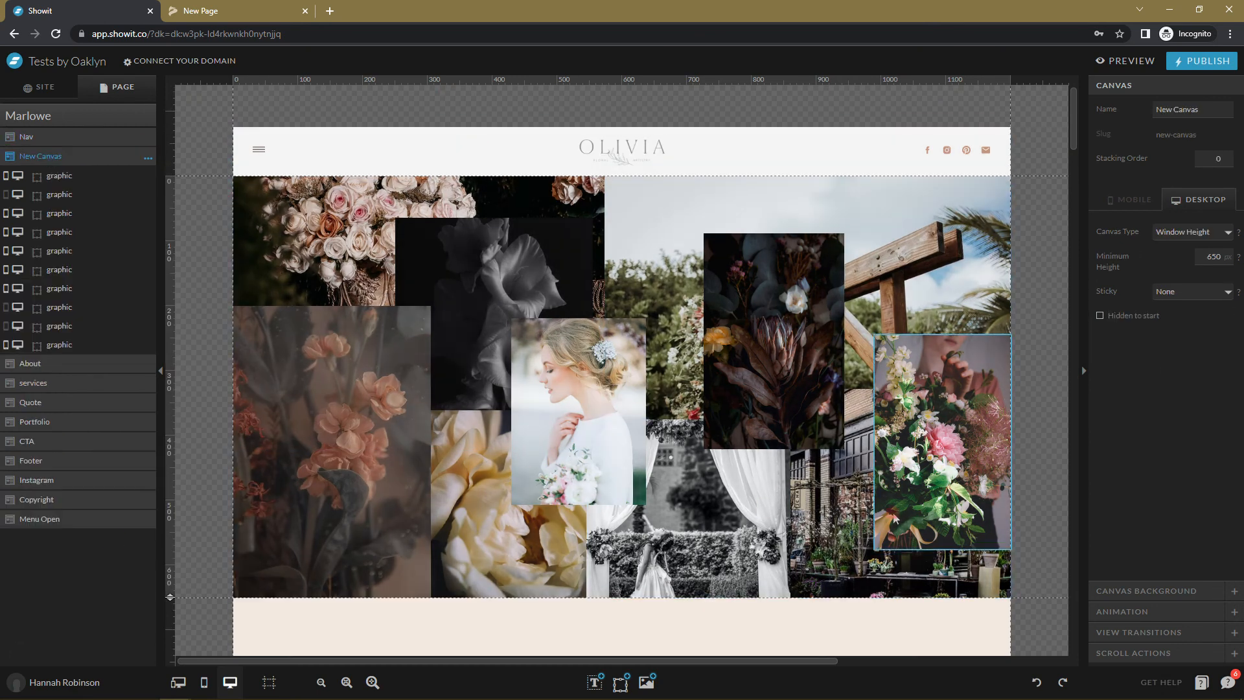
pyautogui.scroll(-5, 859, 279)
pyautogui.scroll(3, 859, 278)
pyautogui.click(40, 97)
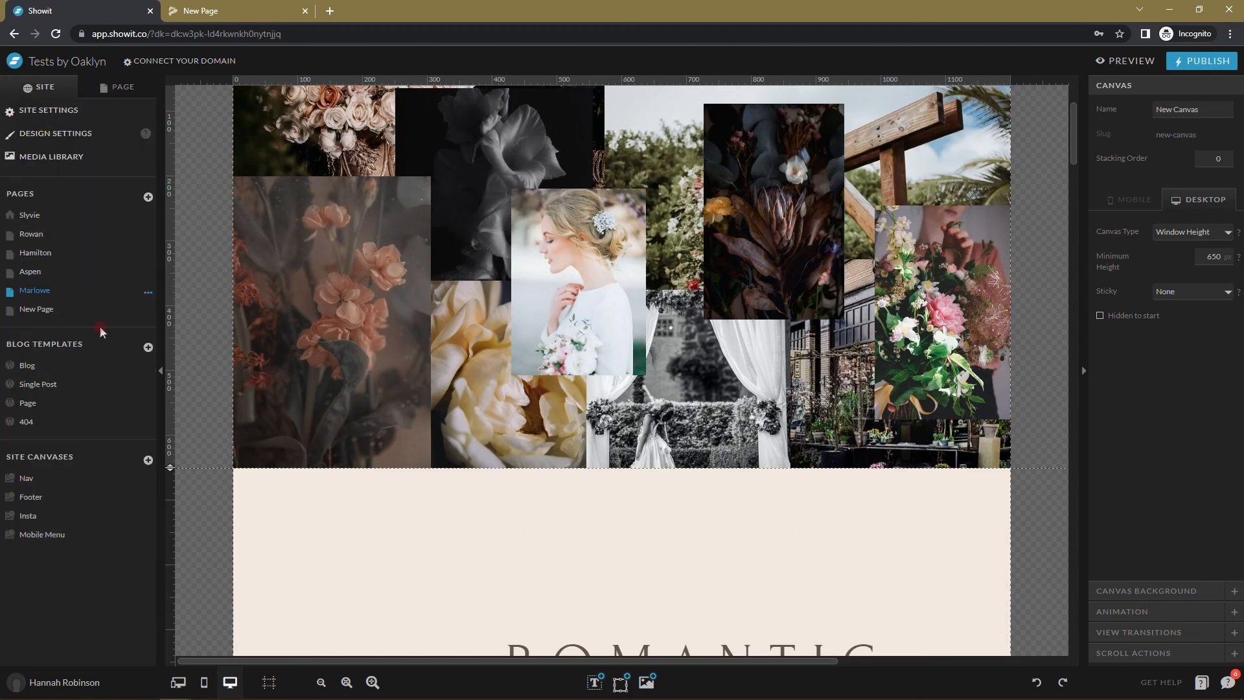
pyautogui.click(744, 409)
pyautogui.scroll(2, 744, 410)
pyautogui.click(609, 372)
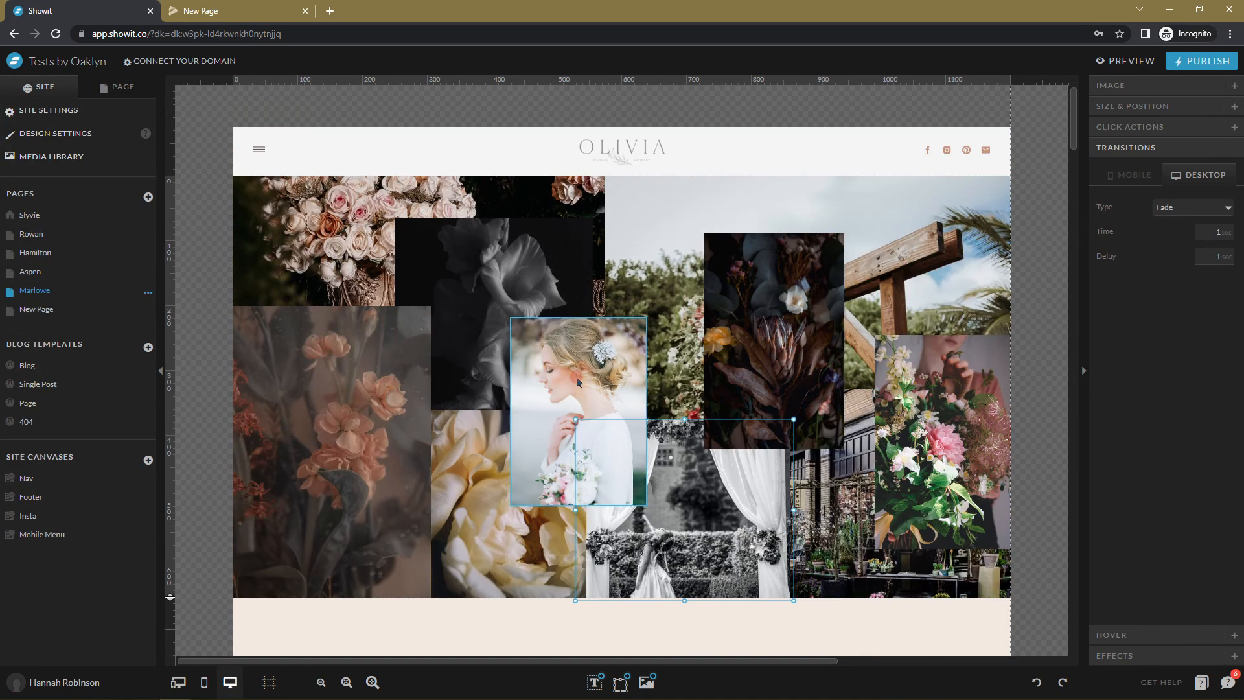
pyautogui.click(1120, 171)
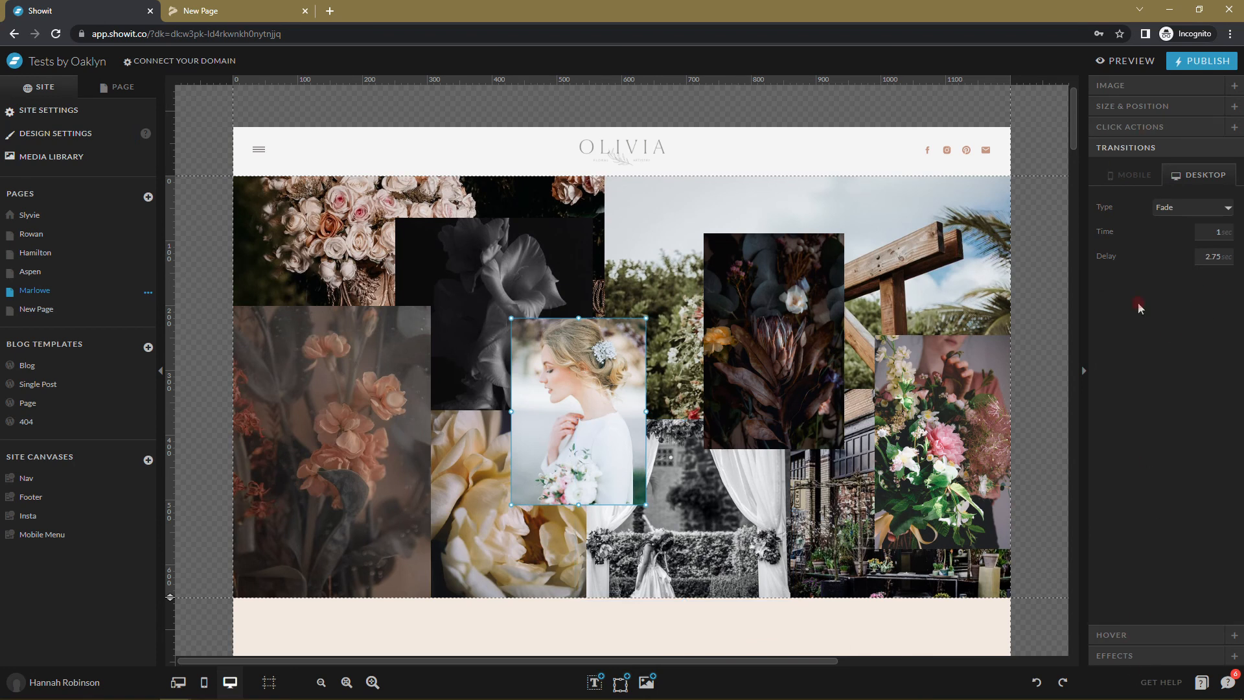
pyautogui.click(719, 284)
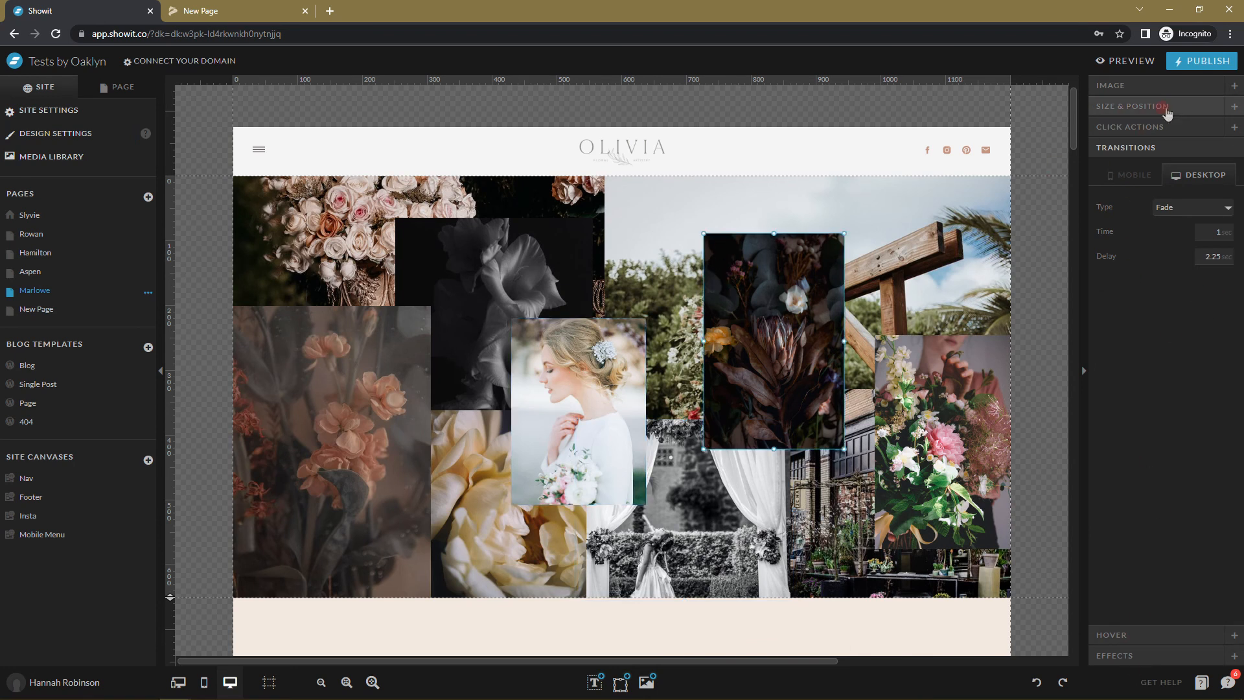
pyautogui.click(1154, 108)
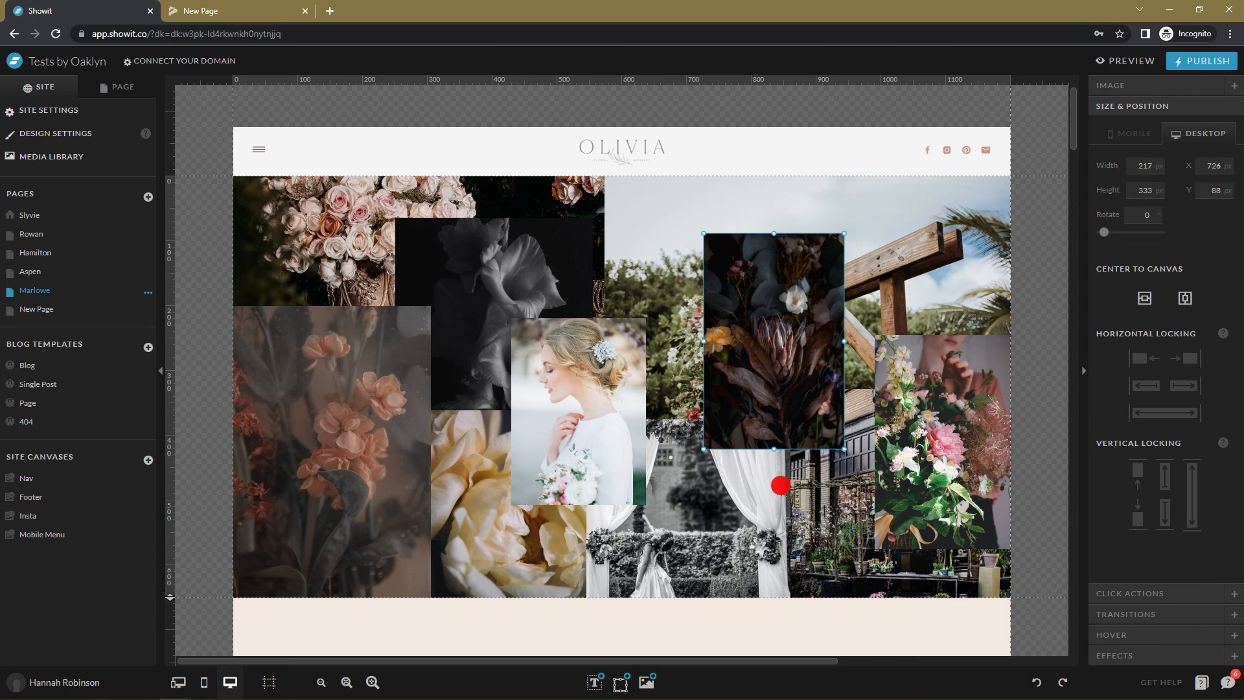
pyautogui.click(688, 300)
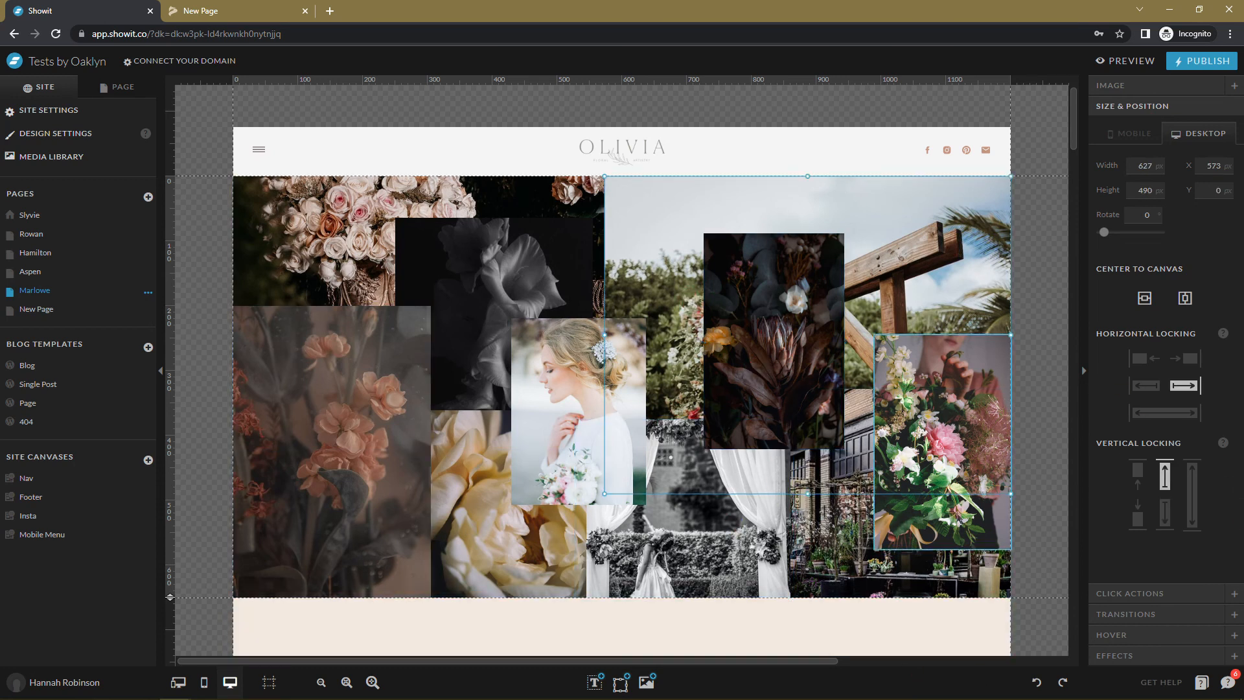
pyautogui.click(920, 506)
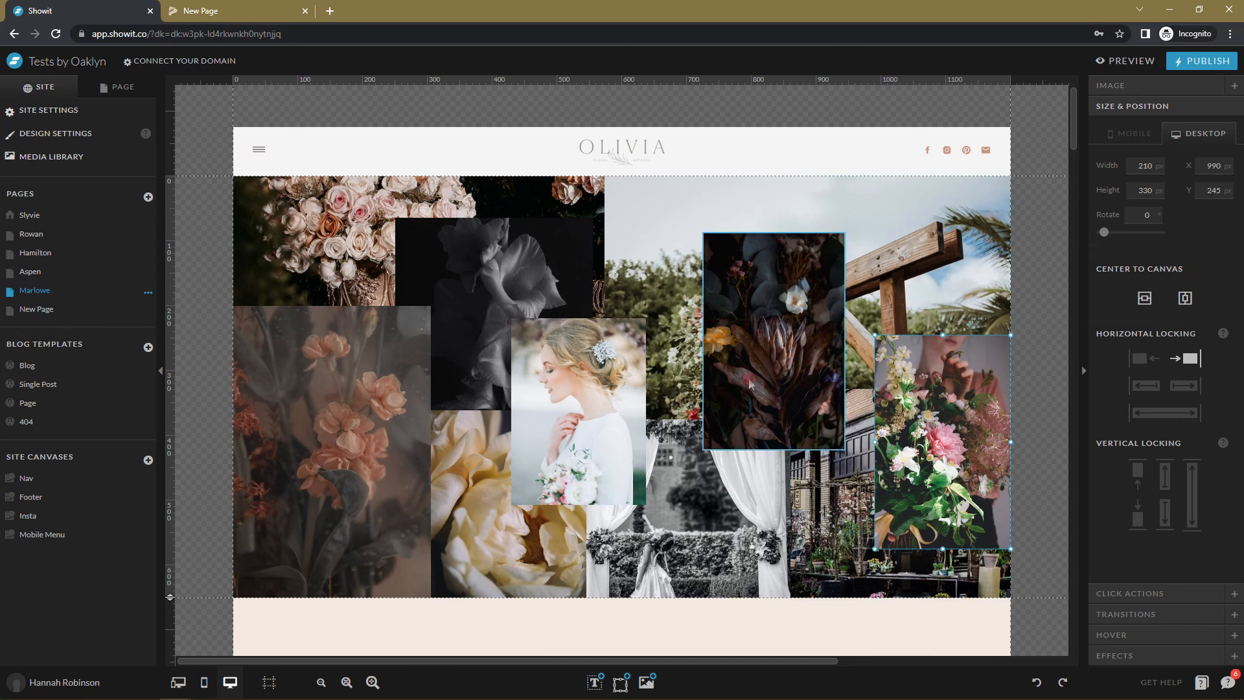
pyautogui.click(1157, 635)
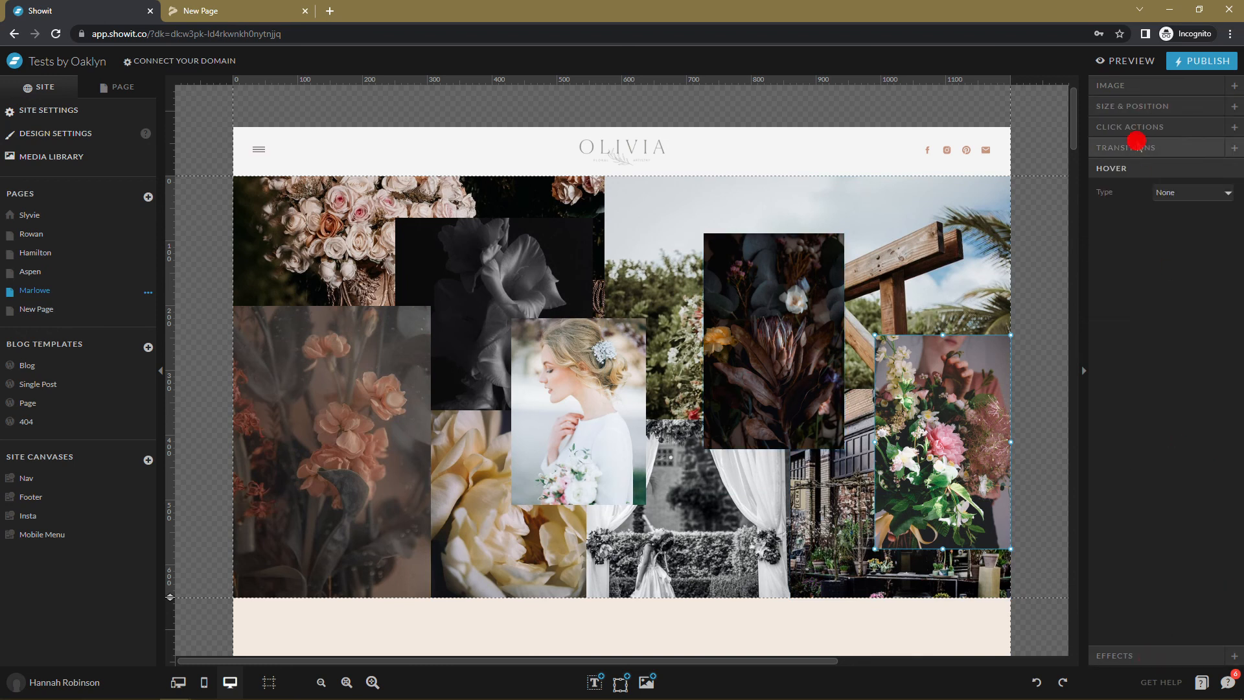
pyautogui.click(1139, 147)
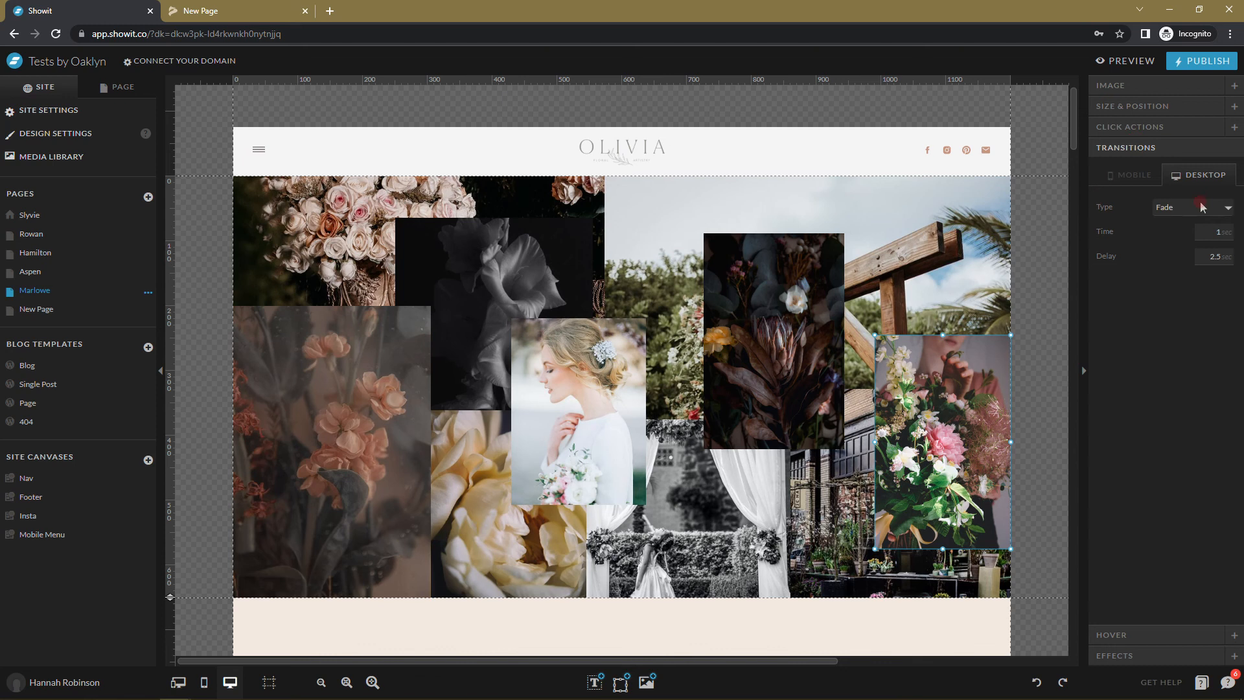
pyautogui.click(1202, 230)
pyautogui.click(726, 270)
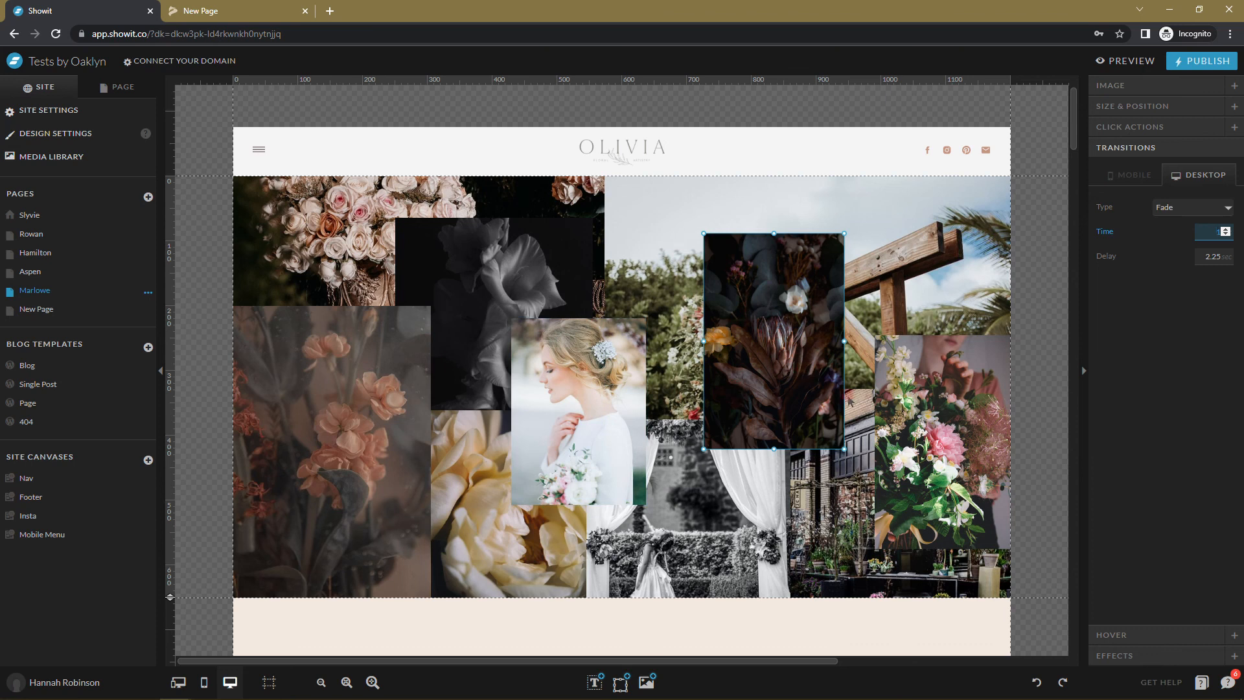
pyautogui.click(355, 472)
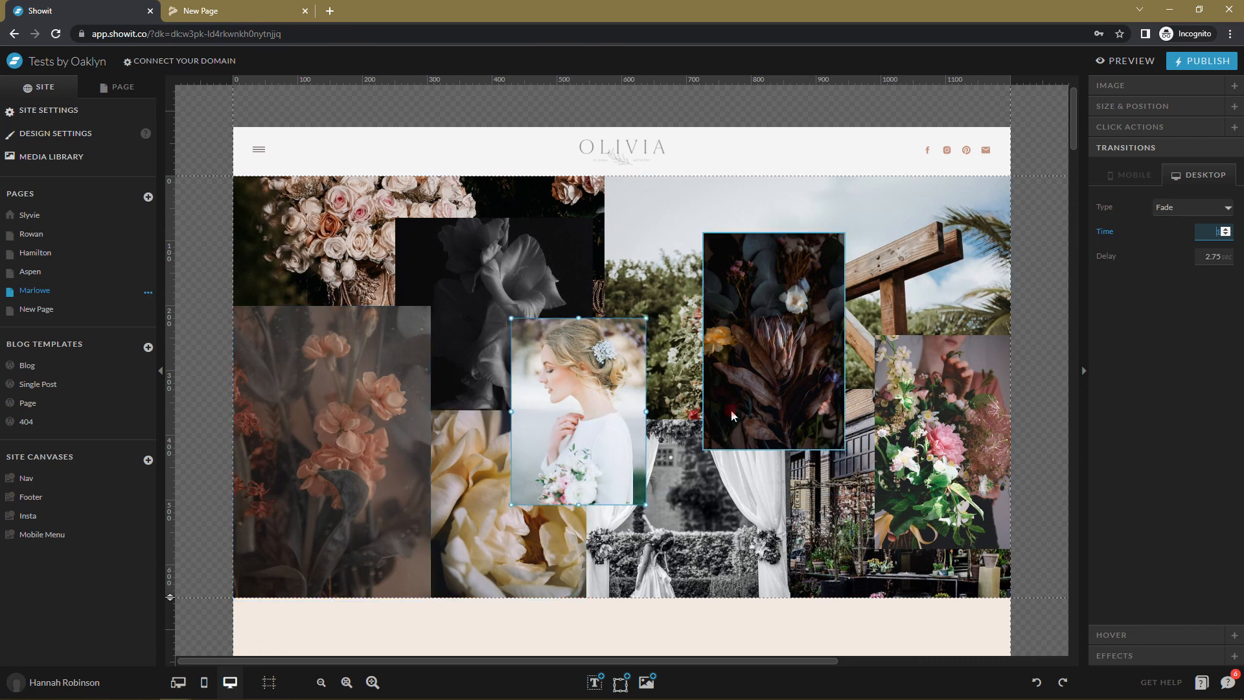
pyautogui.click(710, 586)
pyautogui.click(473, 342)
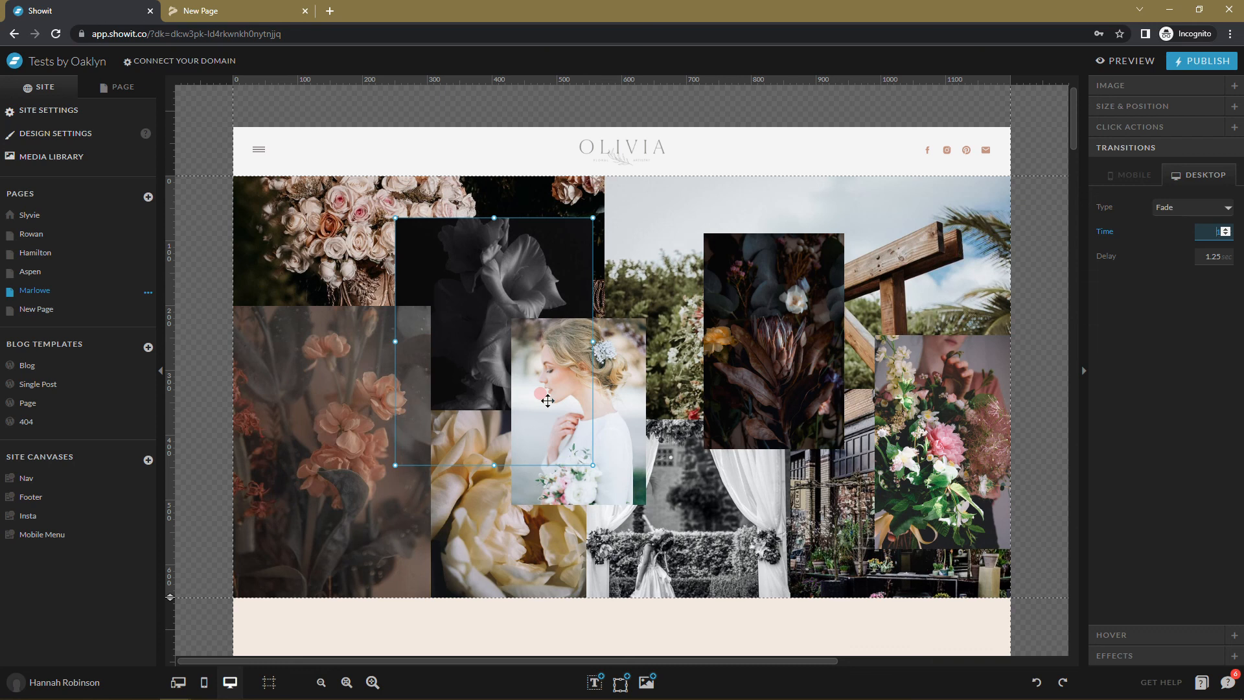
pyautogui.click(3, 466)
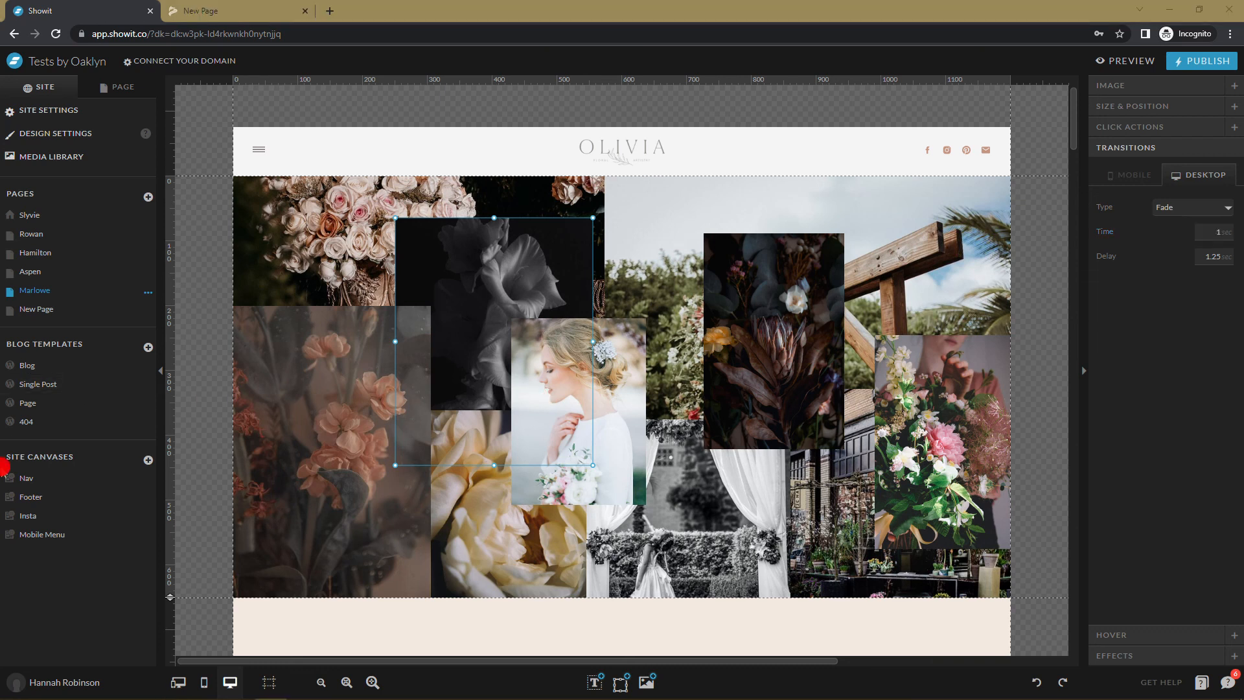